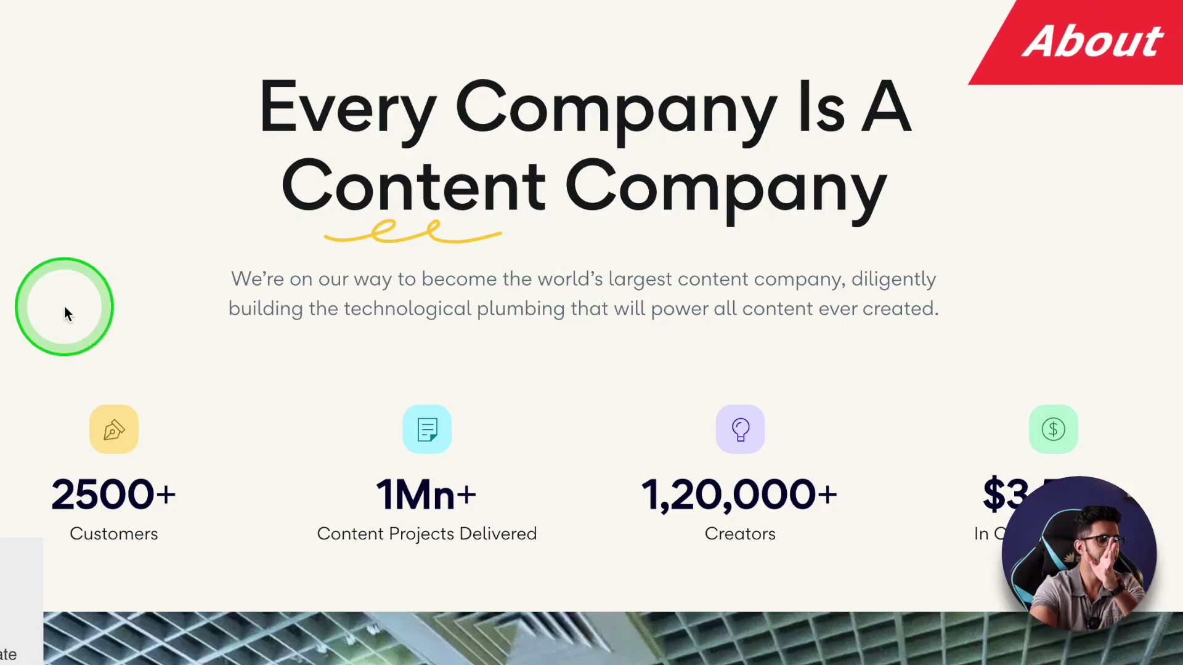
Read through the company's About page, covering its history timeline from the beginning of the idea to the Series A funding
scroll(64, 312, "down", 15)
scroll(65, 312, "down", 7)
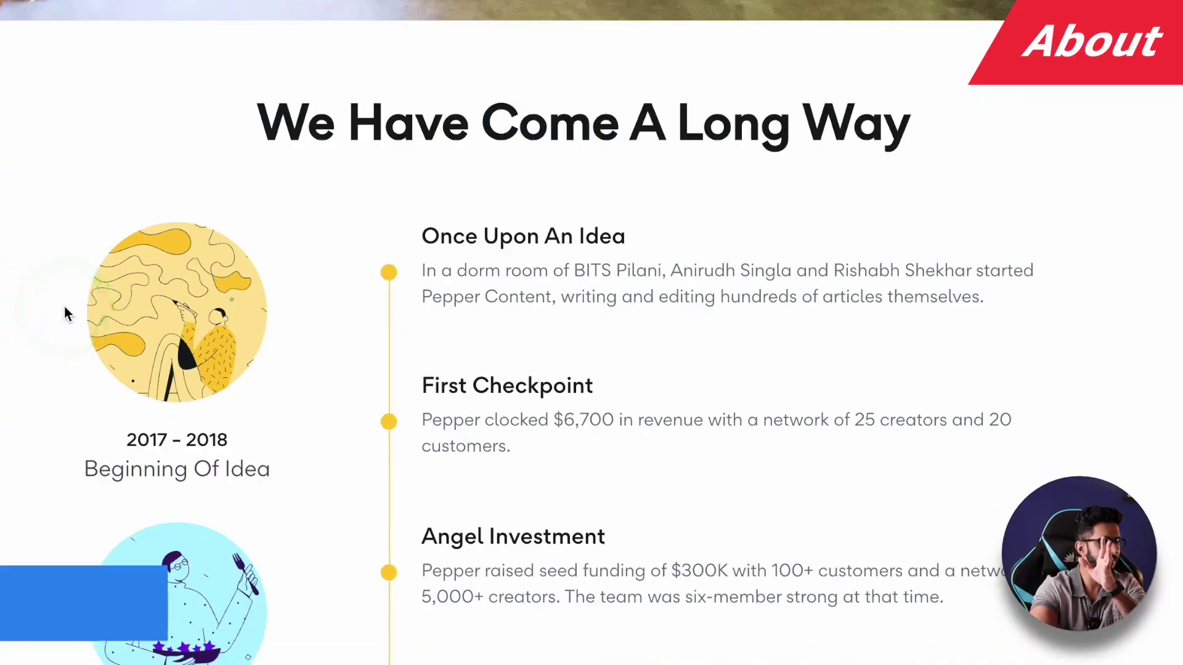
scroll(65, 312, "down", 3)
scroll(64, 308, "down", 1)
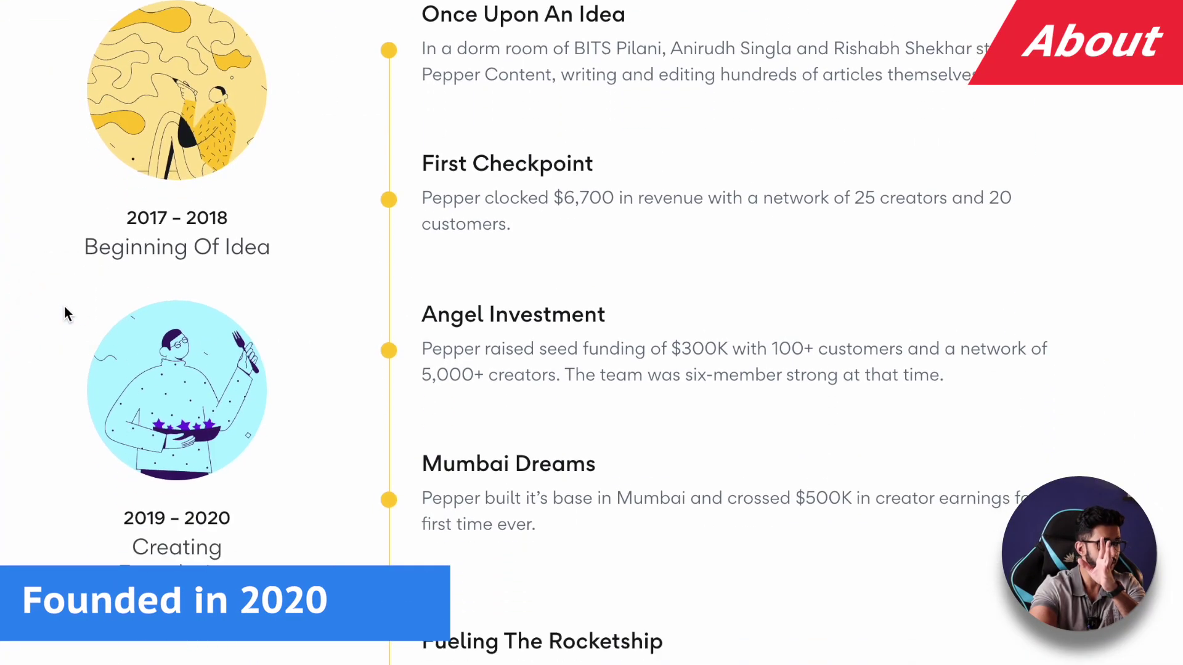
scroll(309, 305, "down", 3)
scroll(309, 305, "up", 1)
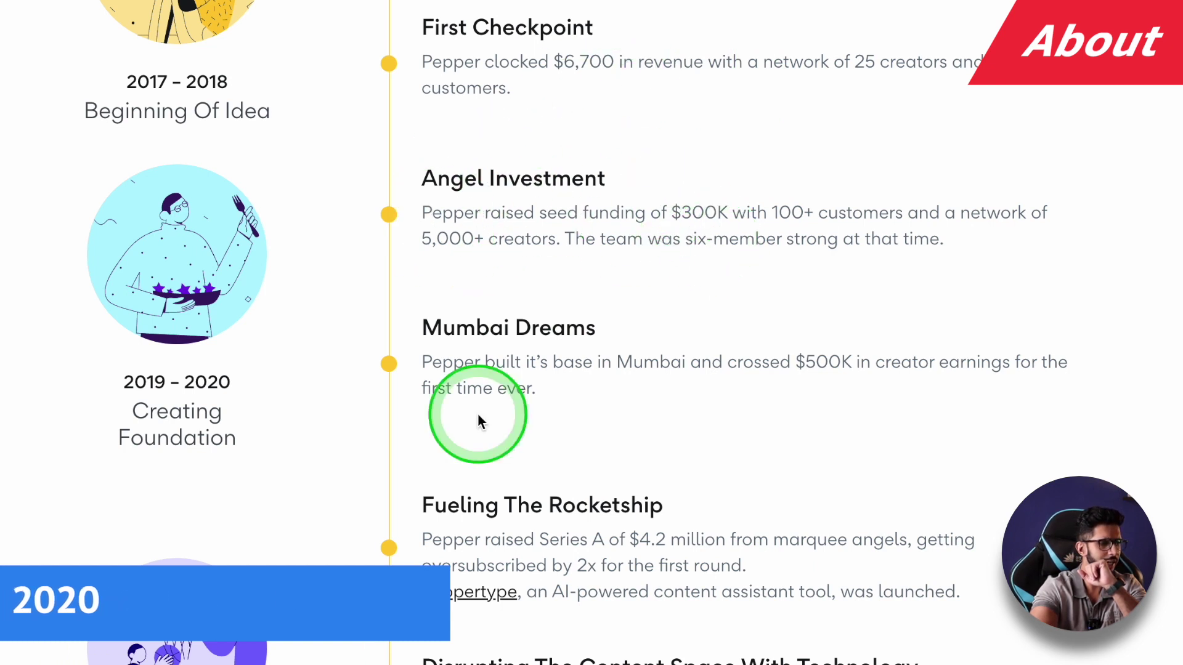
scroll(479, 419, "down", 1)
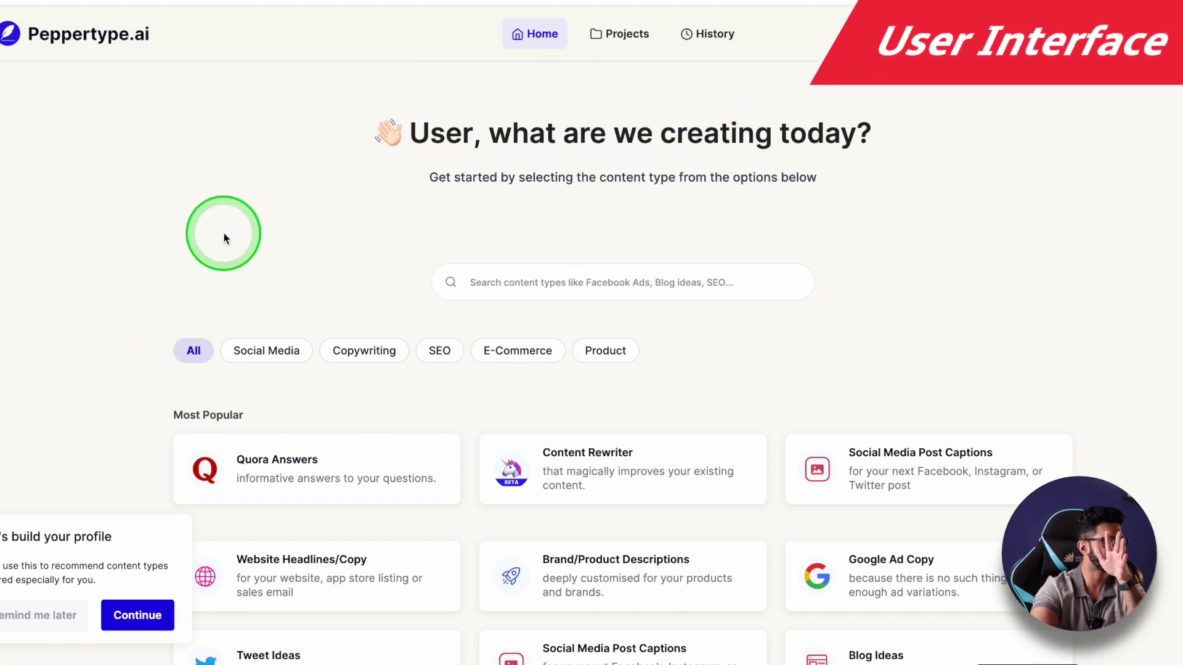
Browse the available content types on the home page, filtering by Social Media, E-Commerce and Product
scroll(224, 232, "down", 3)
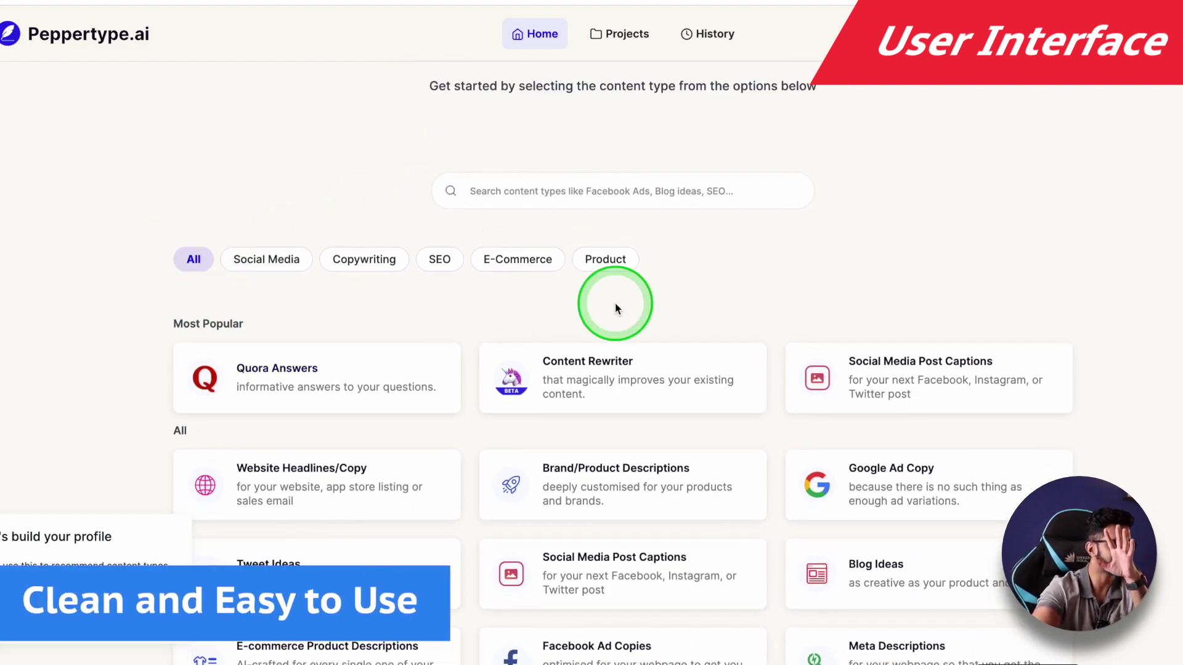
left_click(245, 272)
left_click(520, 351)
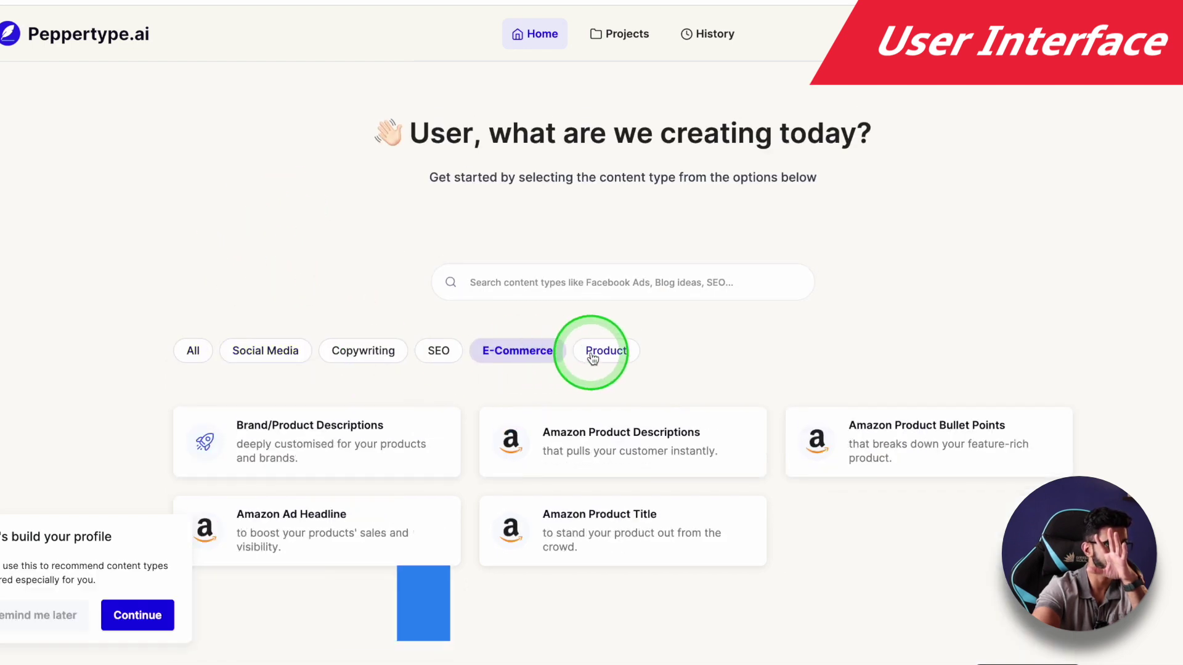
left_click(604, 351)
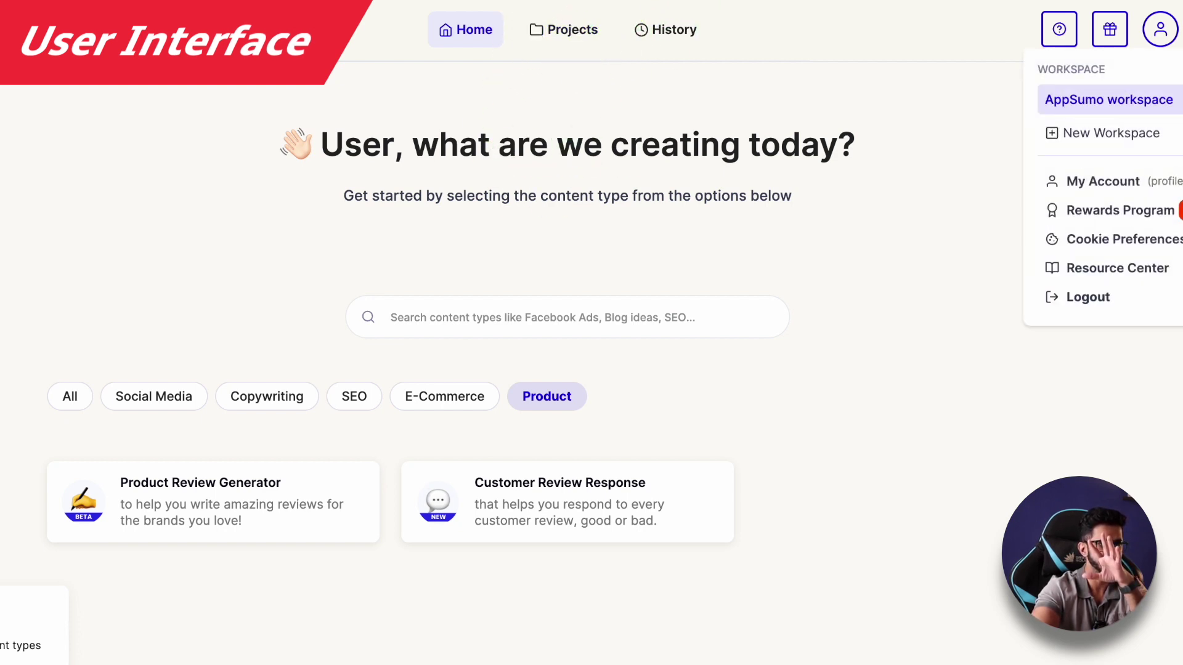
Open the account's Usage Stats and examine the usage trends, monthly quota and top content types generated in the last 7 days
left_click(1160, 183)
left_click(321, 214)
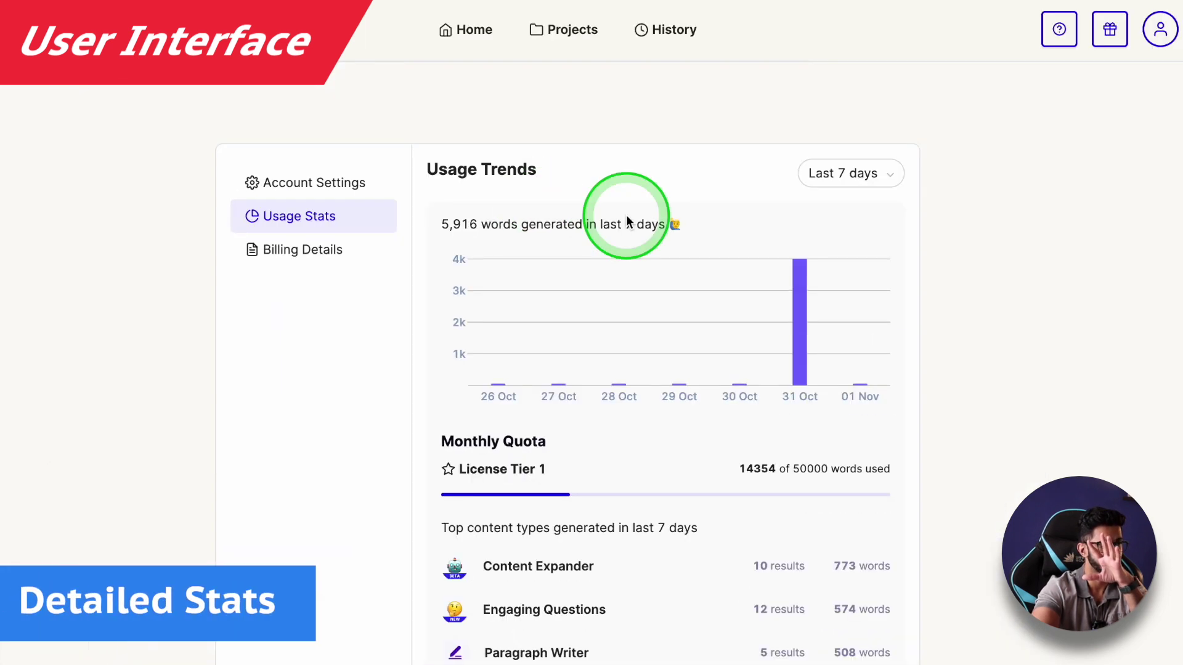
scroll(627, 221, "down", 1)
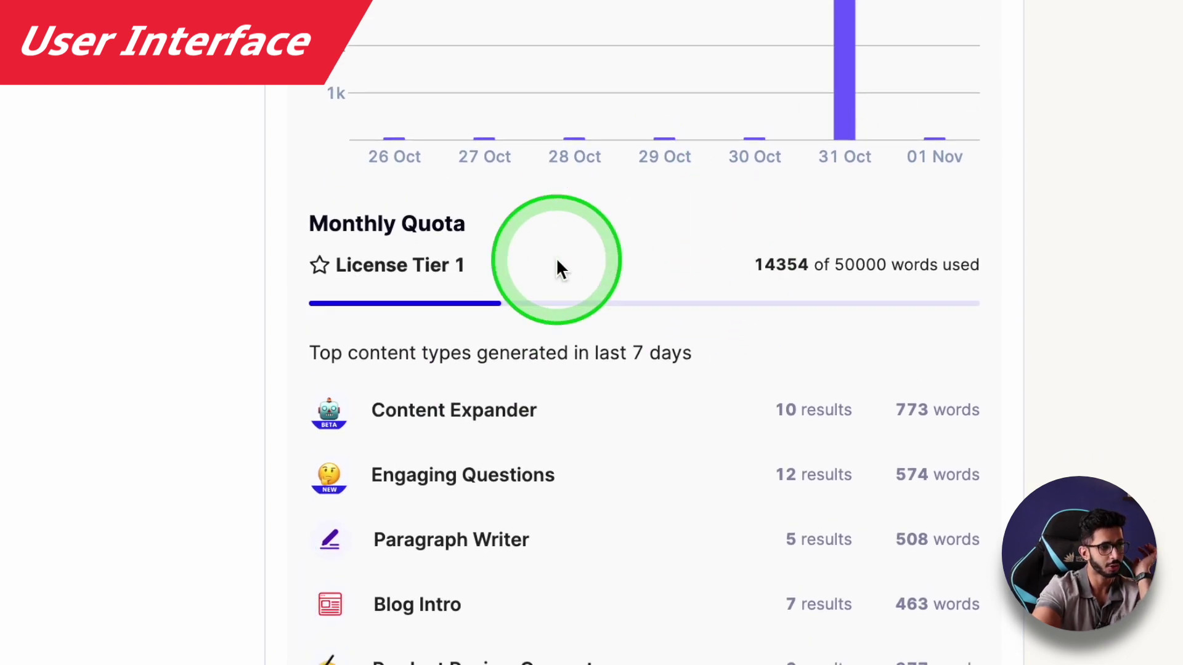
scroll(556, 259, "down", 1)
scroll(470, 366, "down", 1)
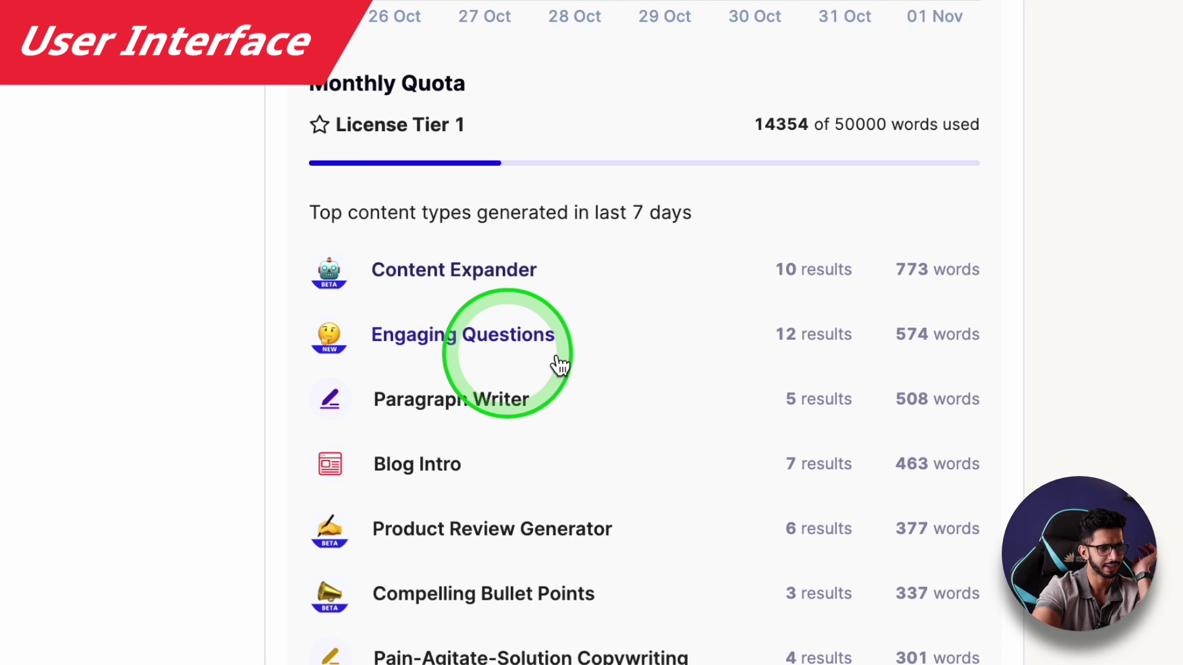
scroll(635, 362, "down", 1)
scroll(634, 361, "down", 10)
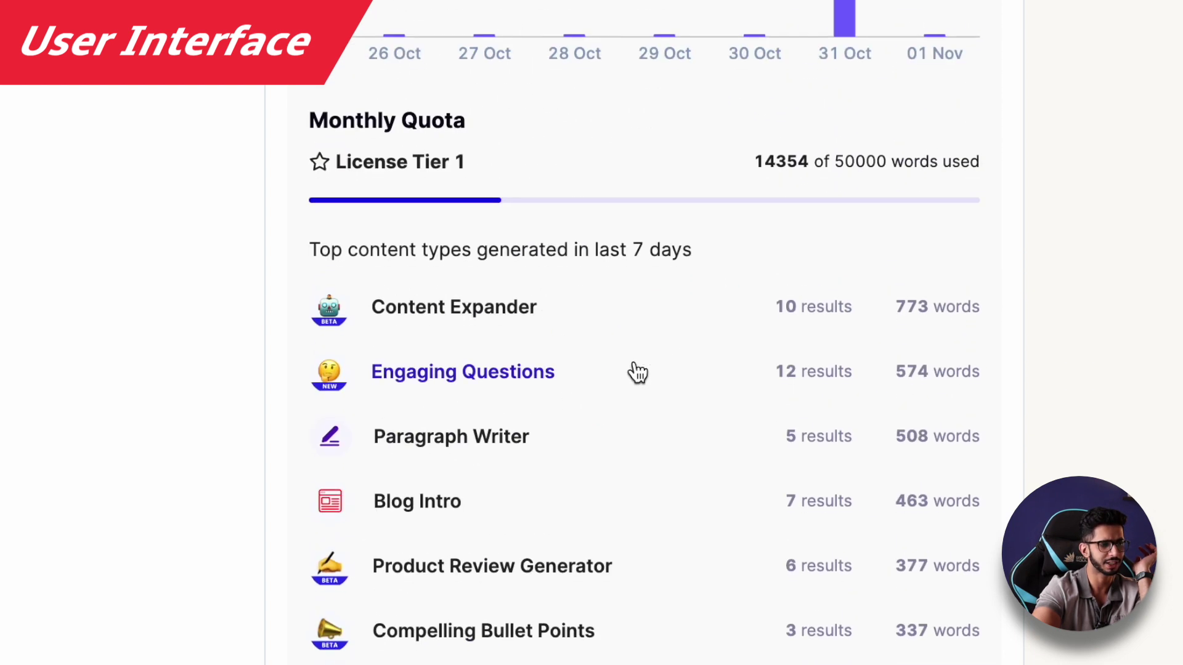
scroll(636, 372, "up", 6)
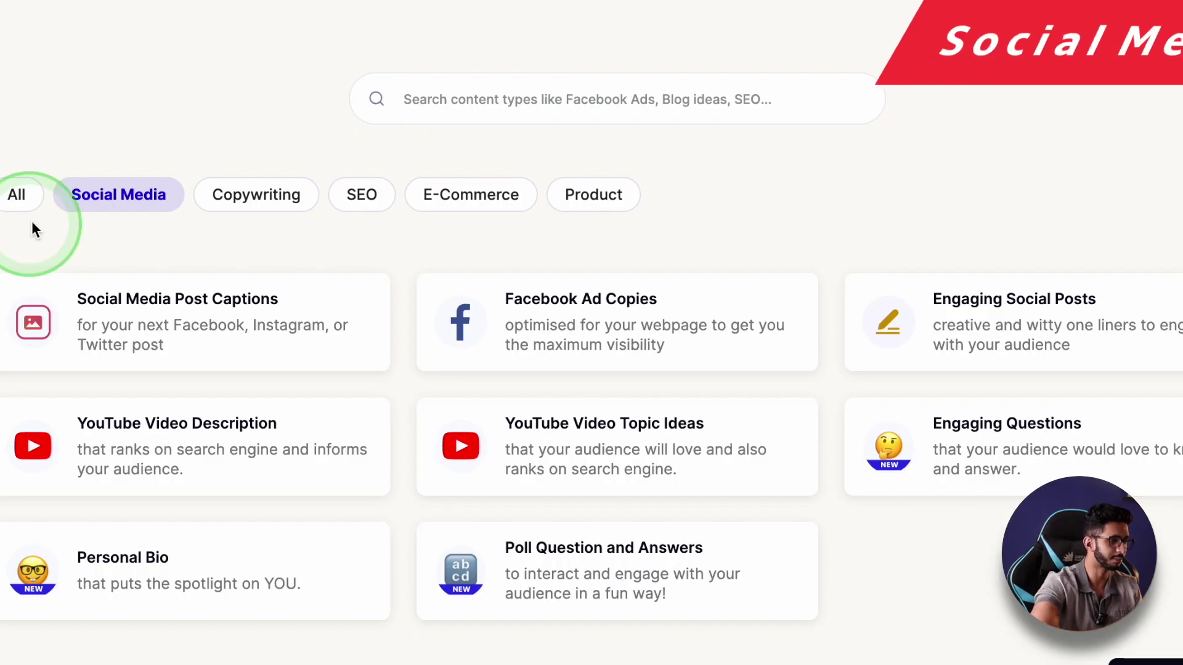
Generate Social Media Post Captions from the description "Having a tea on mountain." and review the resulting captions
left_click(116, 212)
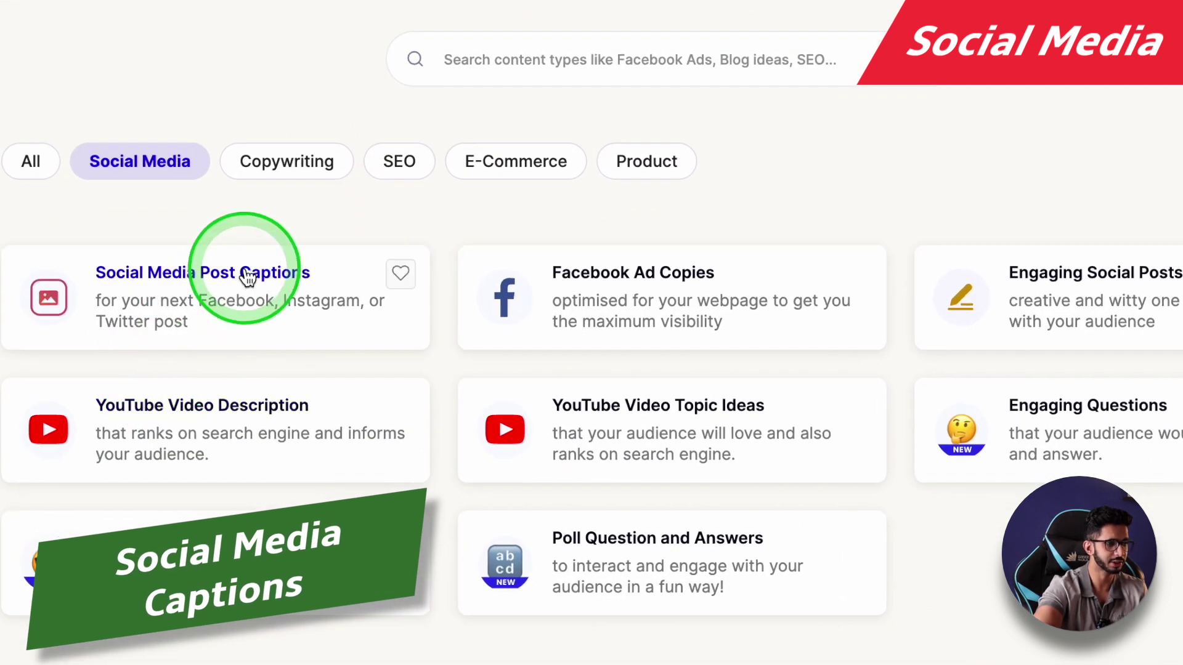
left_click(247, 274)
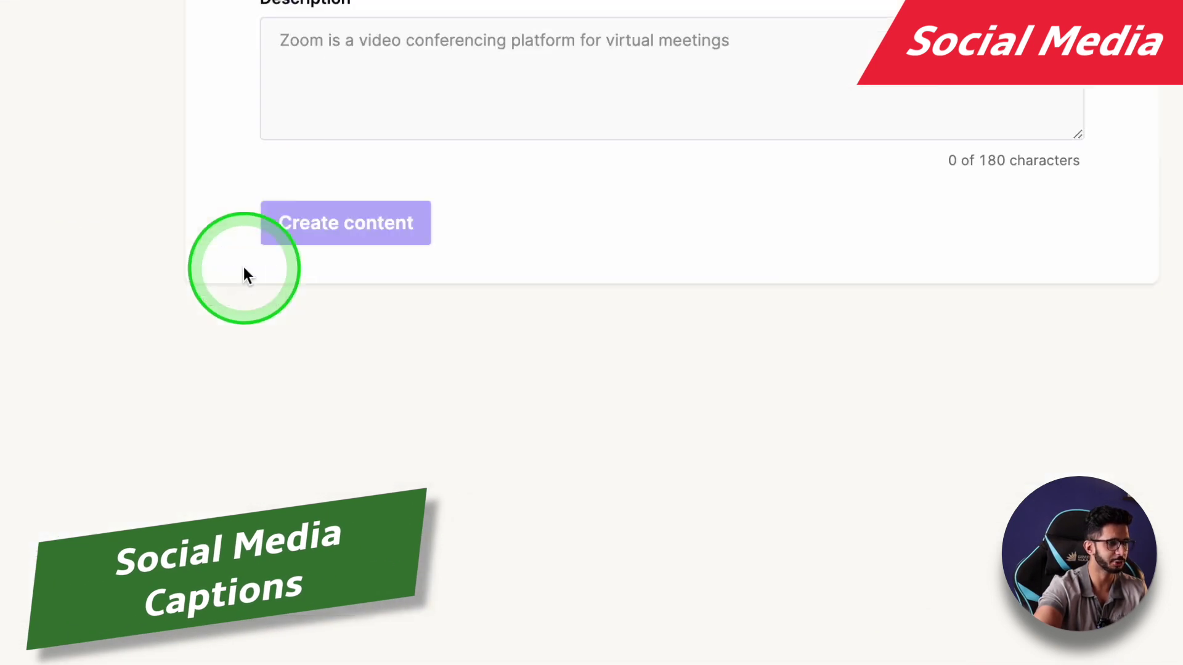
left_click(345, 326)
type("Having a tea on mountain.")
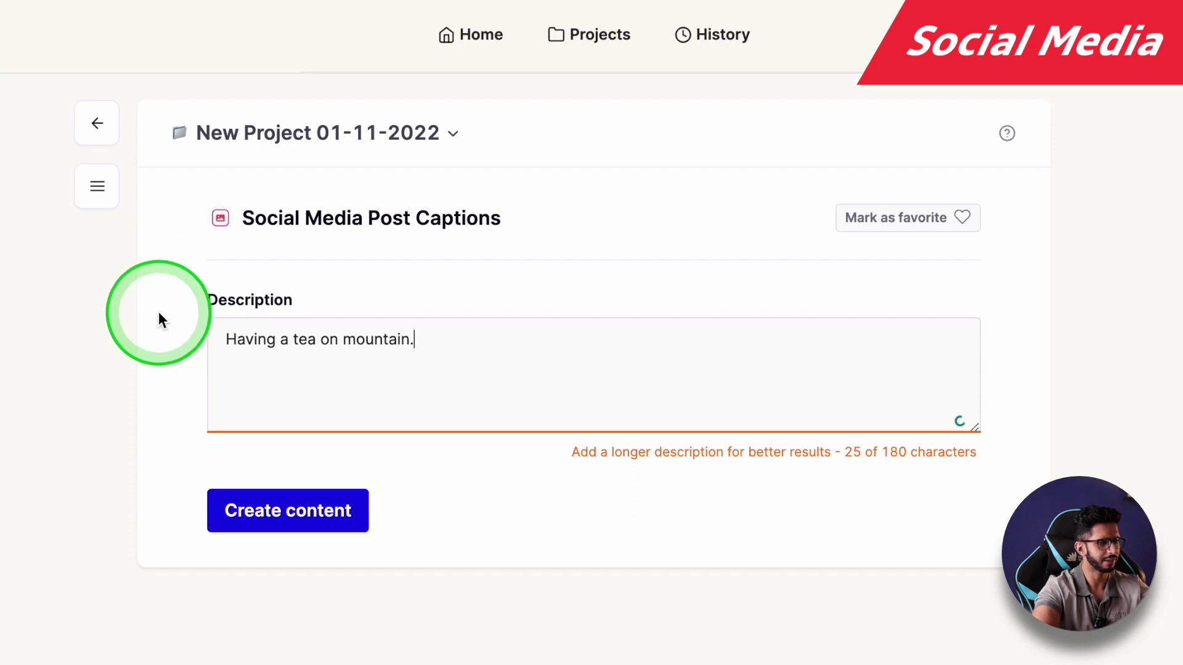
left_click(273, 527)
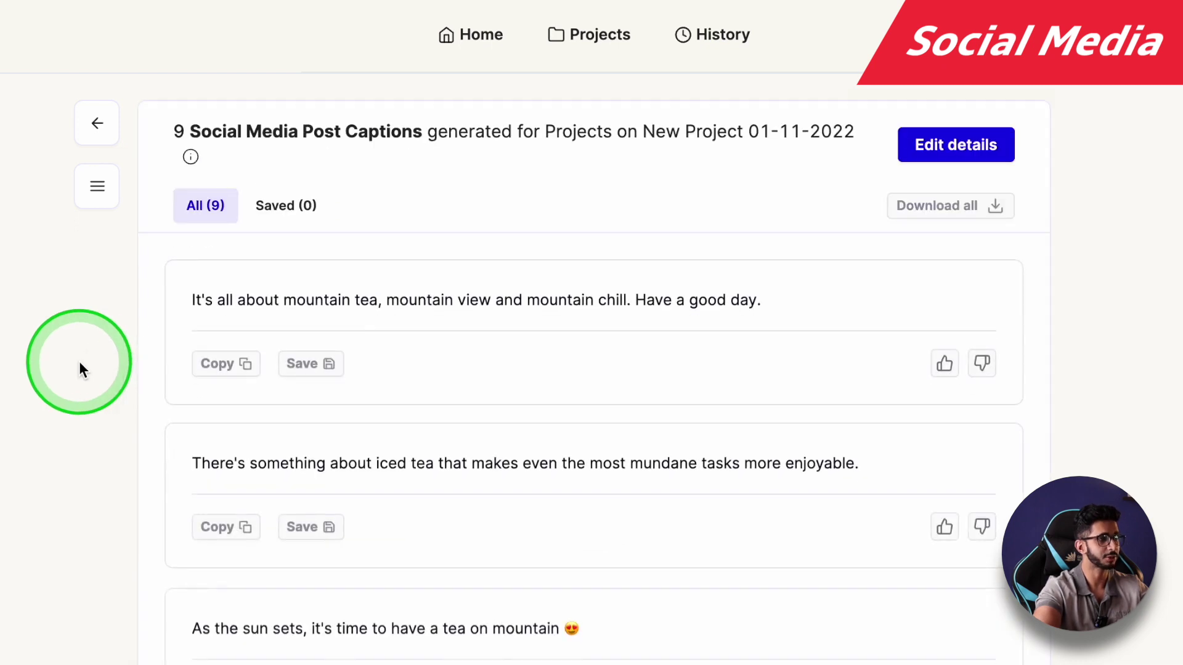
scroll(79, 361, "down", 1)
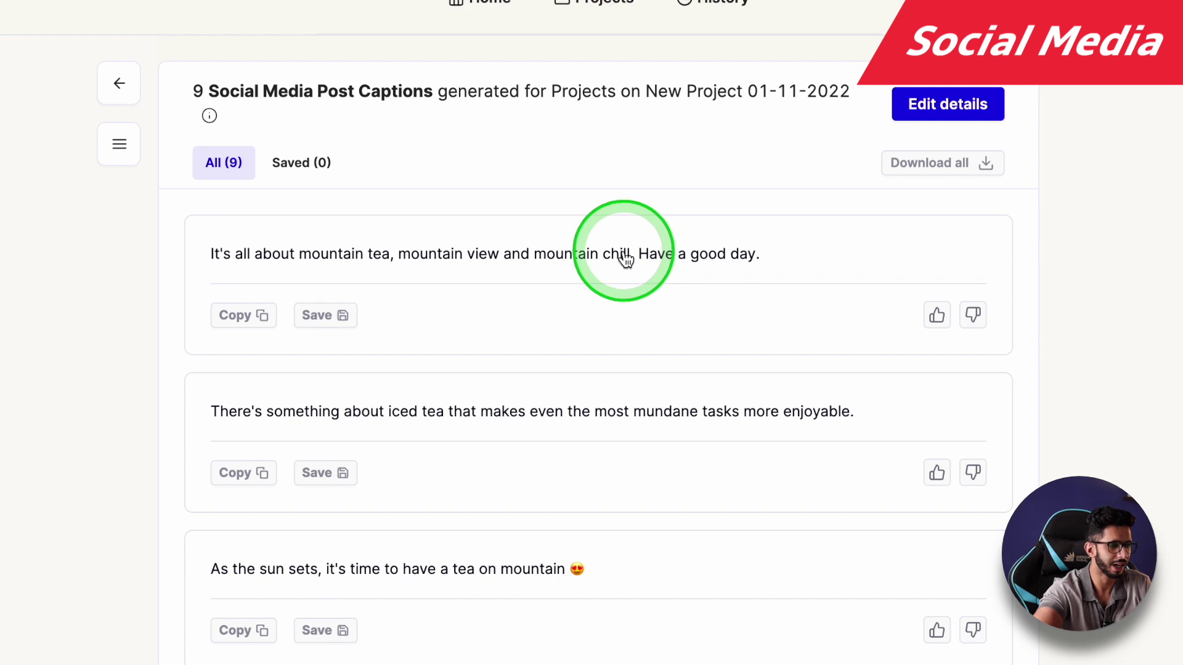
scroll(287, 349, "down", 1)
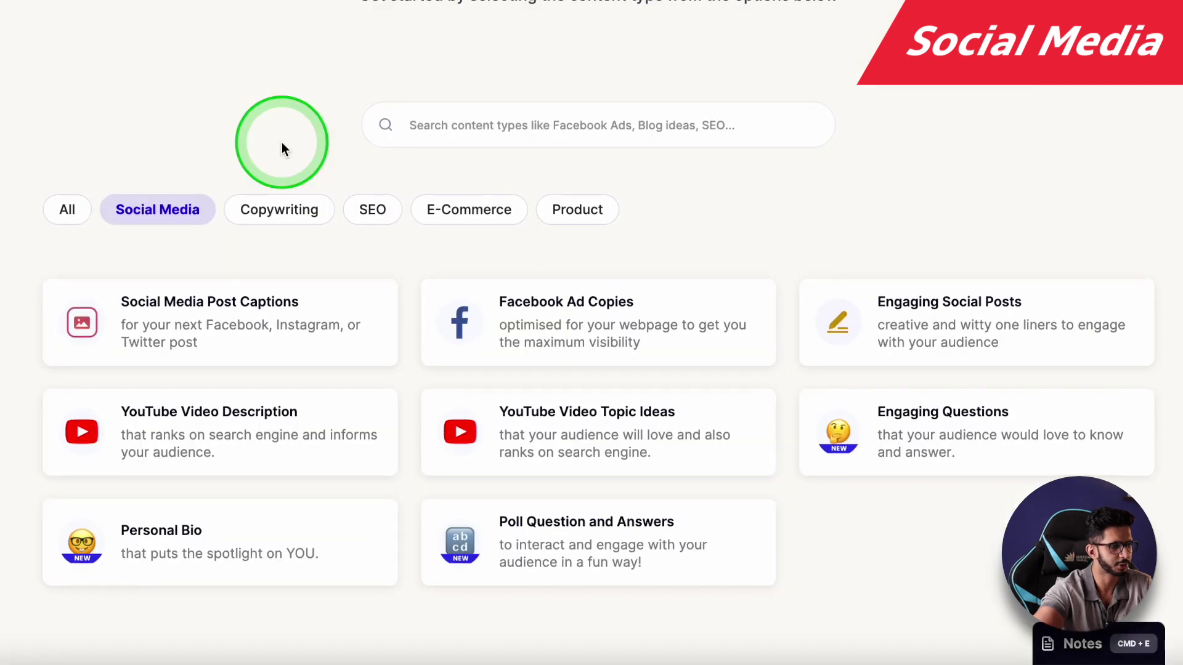
Generate Facebook Ad Copies from the description "A2Skins designs customised skins for your iphone." and read through the results
left_click(644, 320)
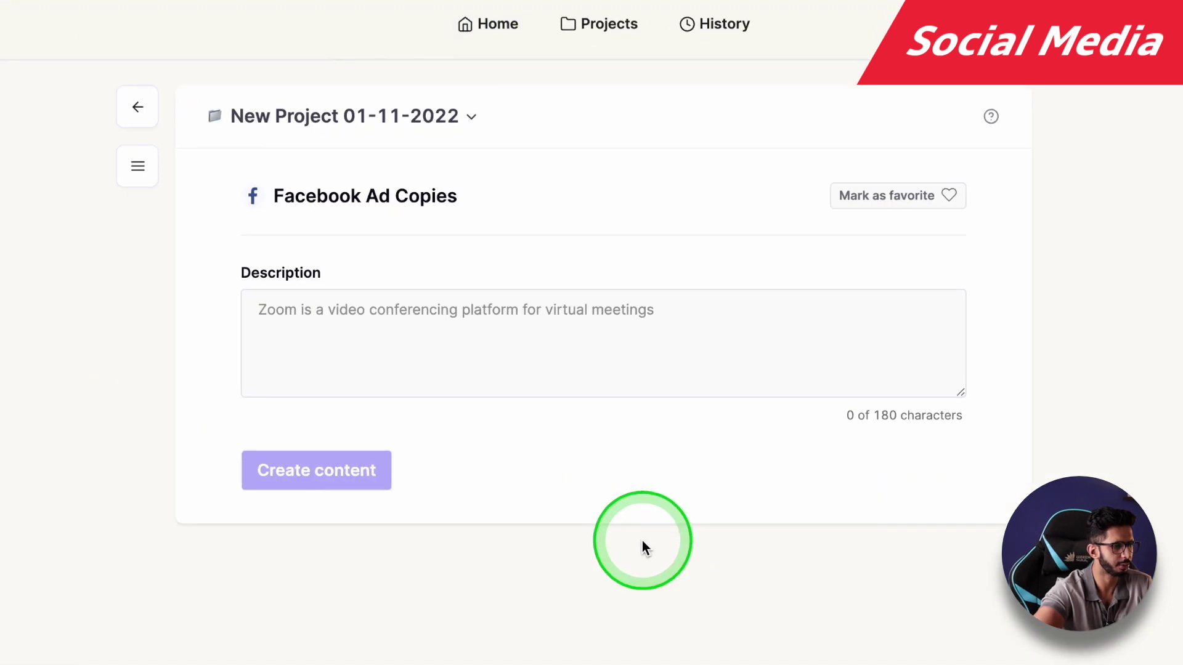
type("A2Skins designs customised skins for your iphone.")
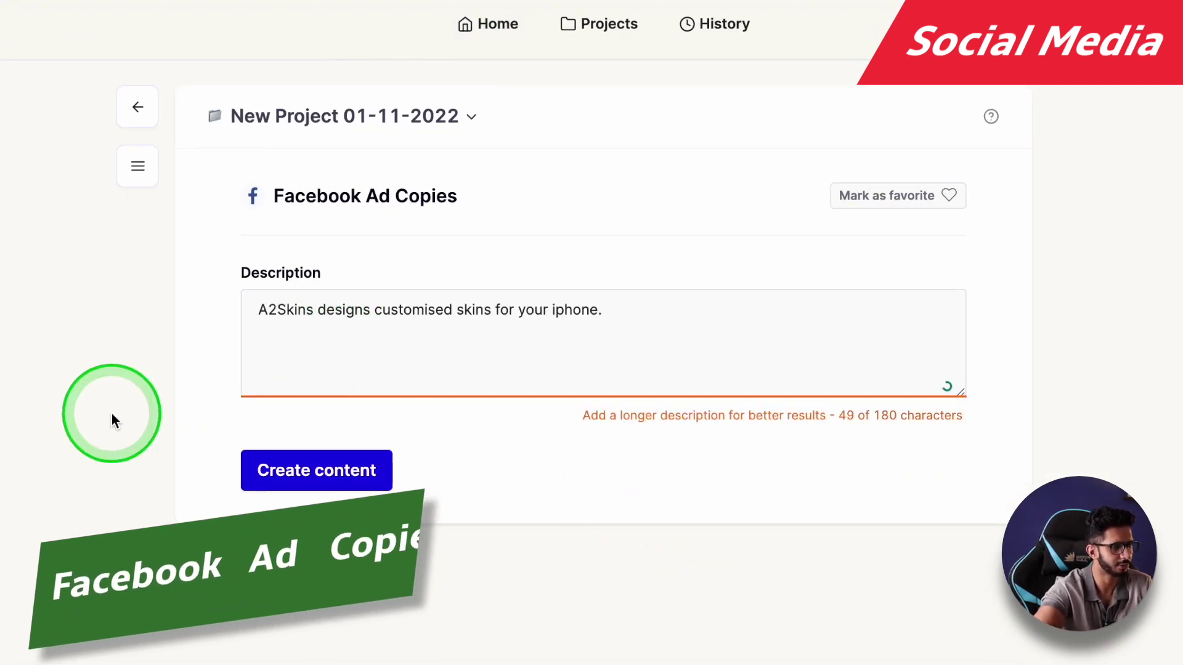
left_click(337, 447)
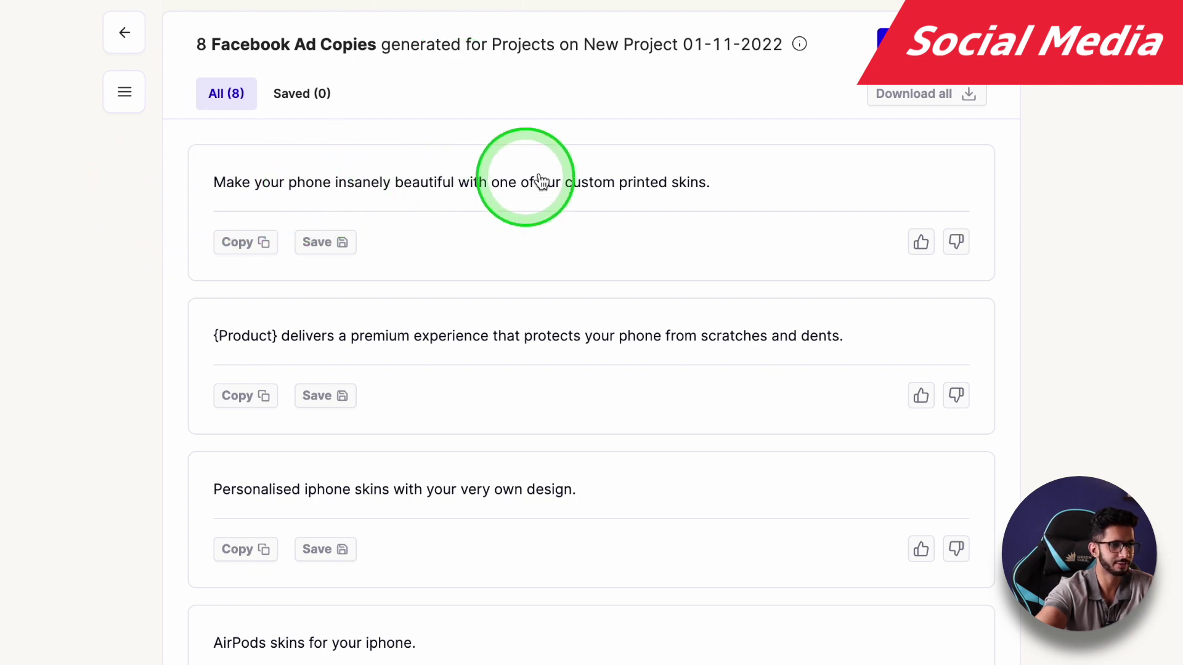
scroll(166, 289, "down", 5)
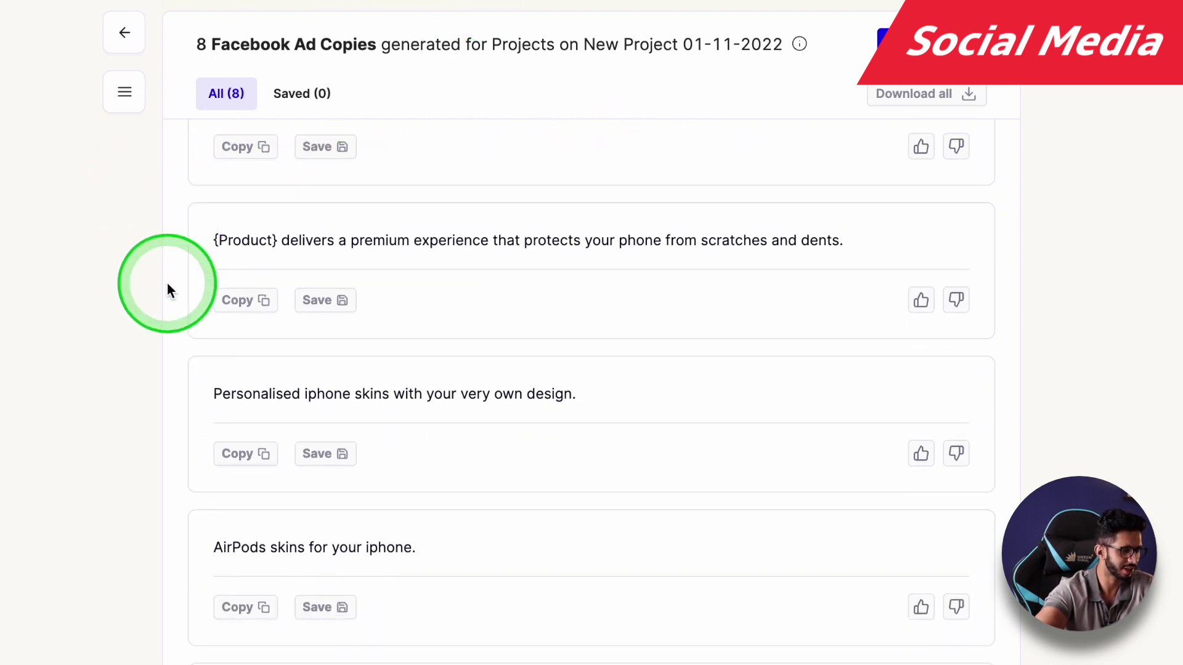
scroll(158, 377, "up", 1)
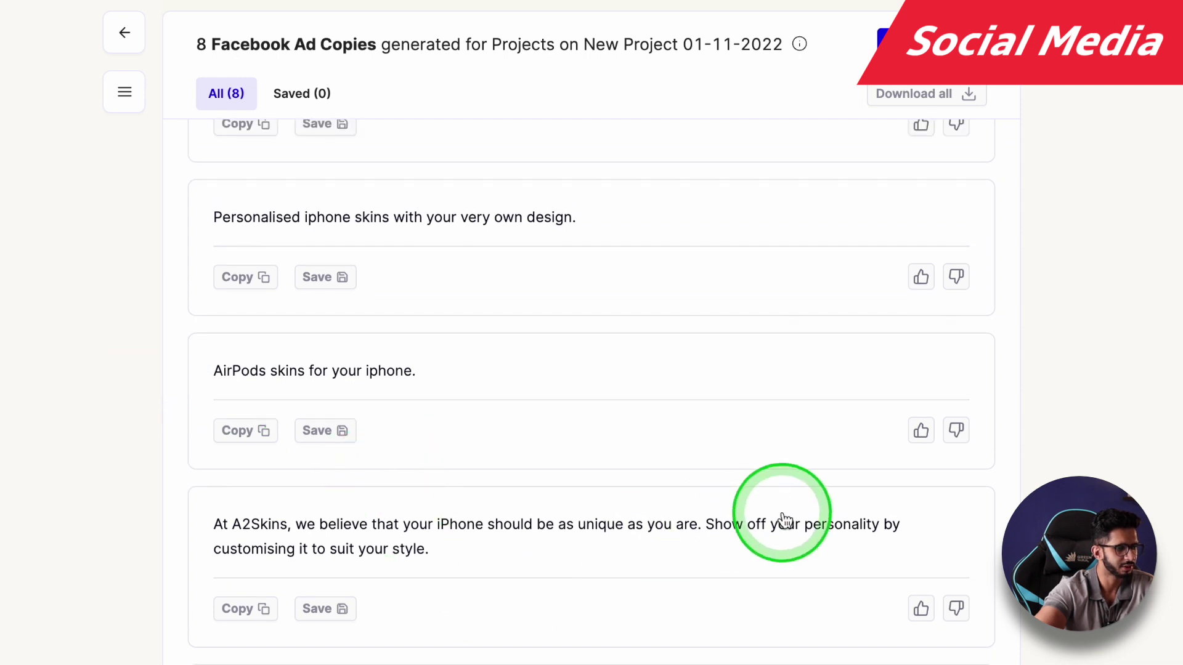
scroll(231, 411, "up", 1)
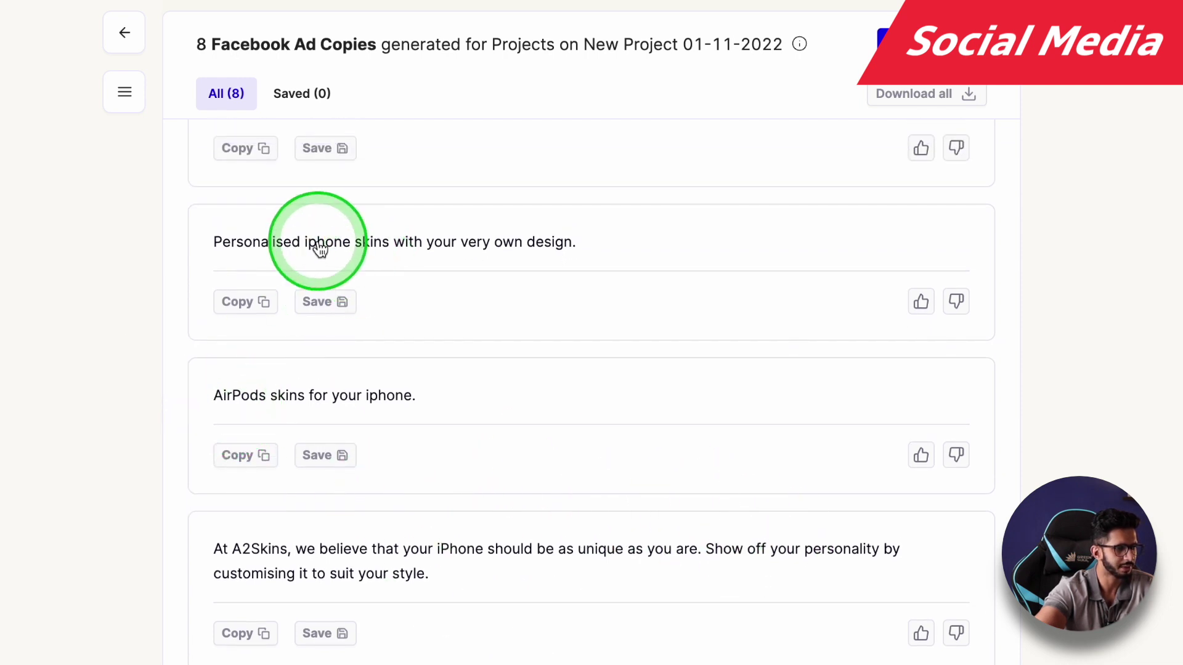
scroll(11, 377, "down", 6)
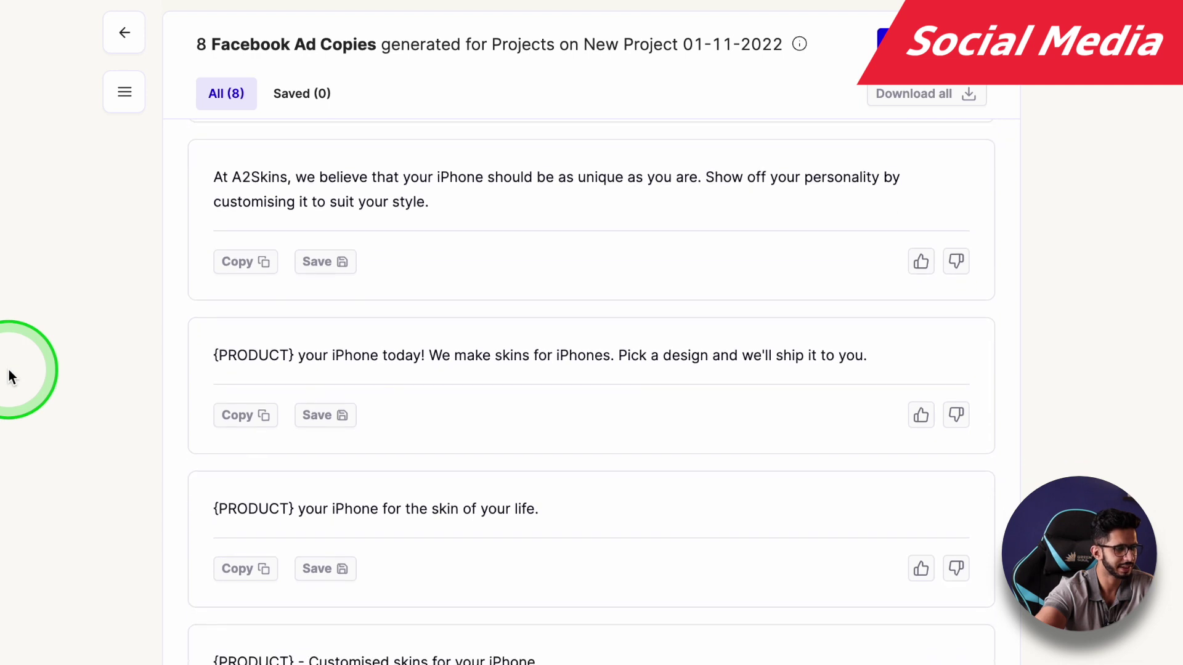
scroll(11, 377, "up", 10)
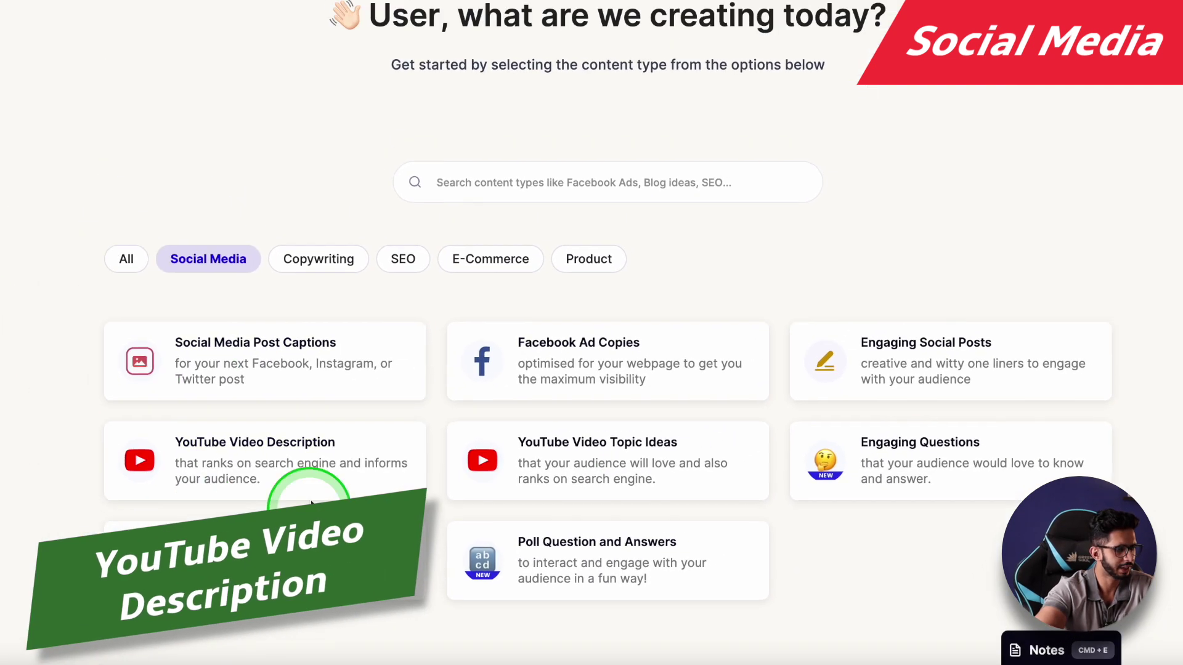
Open the YouTube Video Description content type and enter "Best Chrome Extensions For Productivity" as what the video is about
left_click(246, 441)
left_click(340, 318)
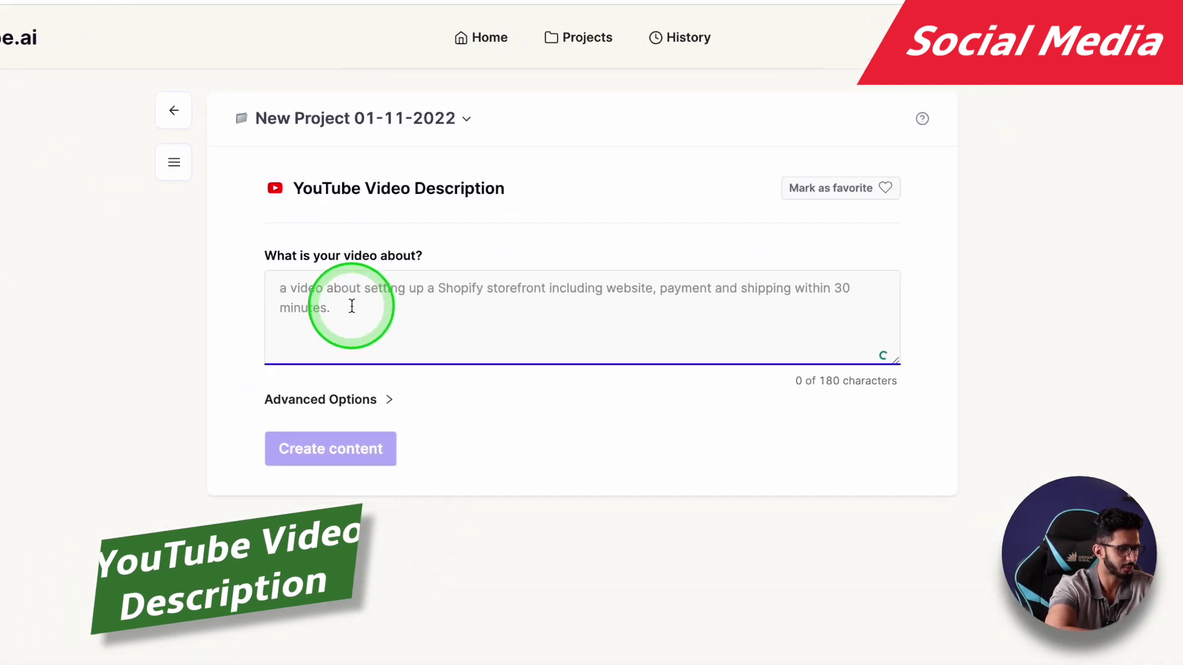
type("Best Chrome Extensions For Productivity")
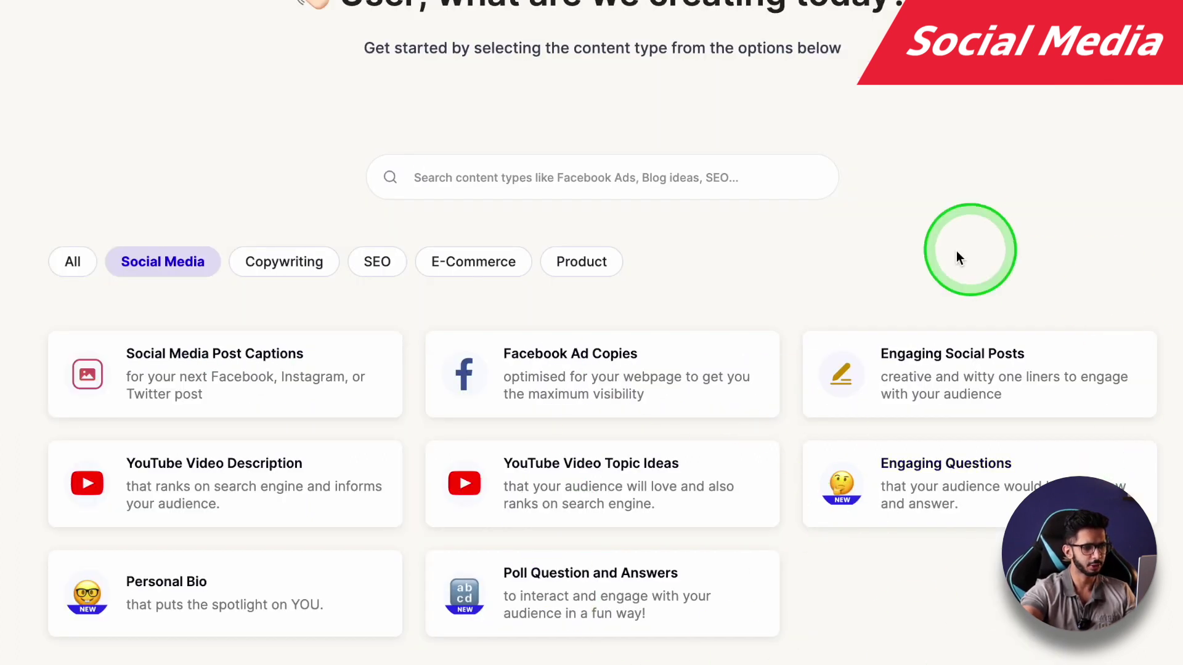
Generate Engaging Questions on the topic "live-in relationship" and read through the generated question sets
left_click(924, 496)
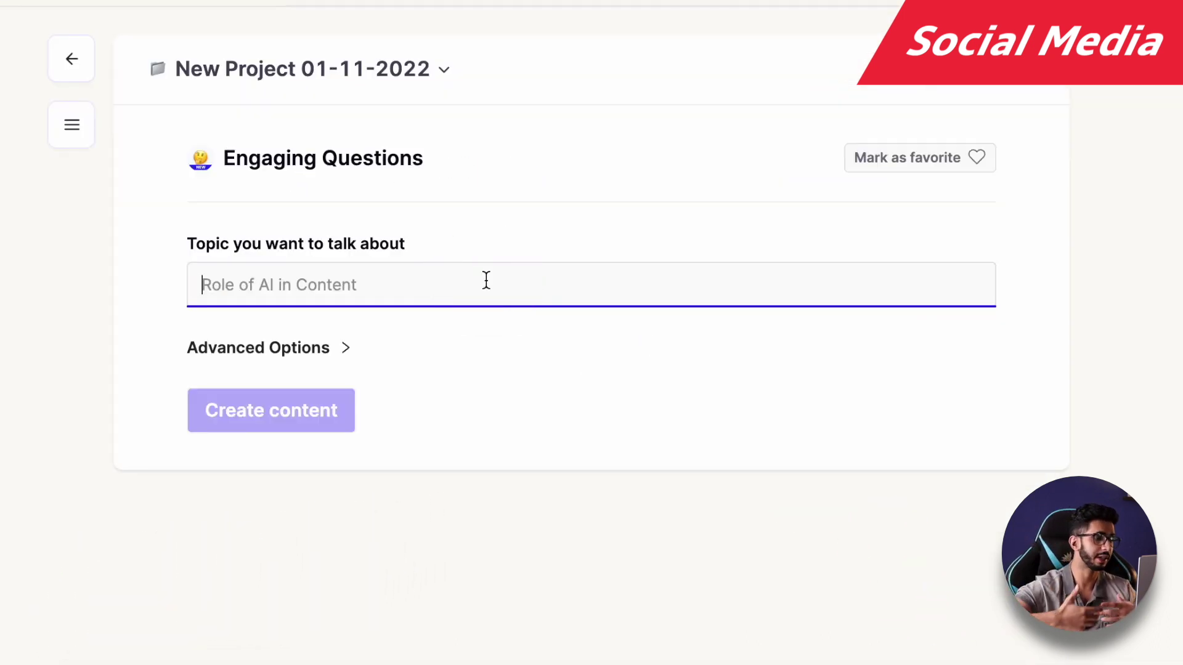
type("live-in relationship")
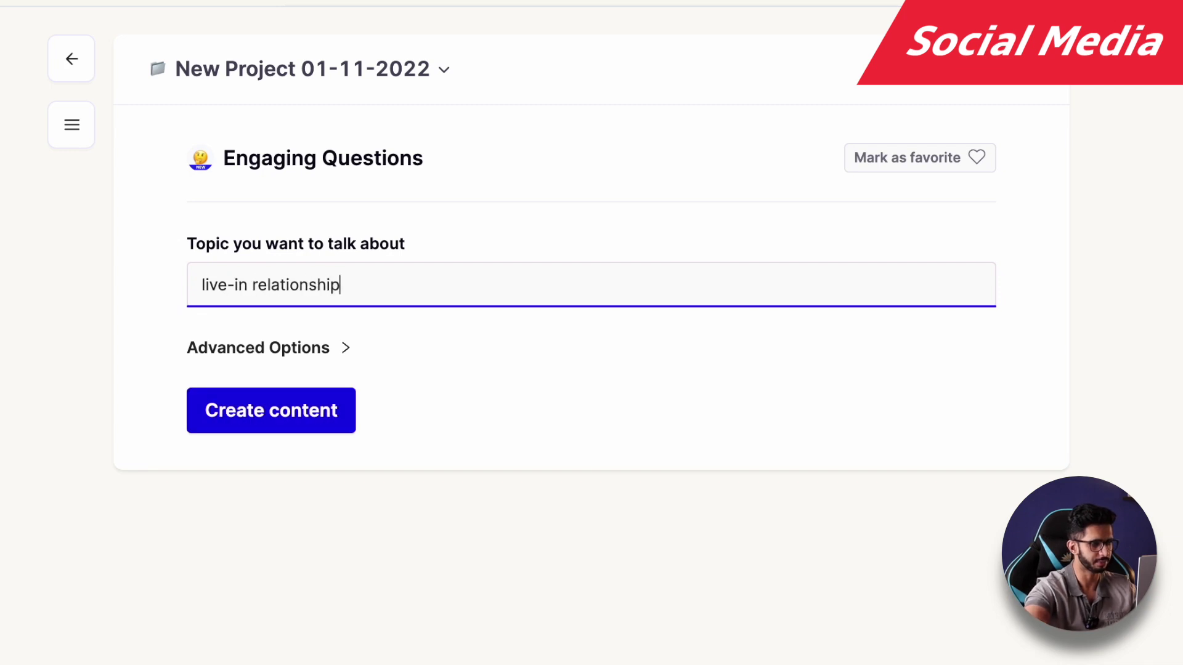
left_click(302, 413)
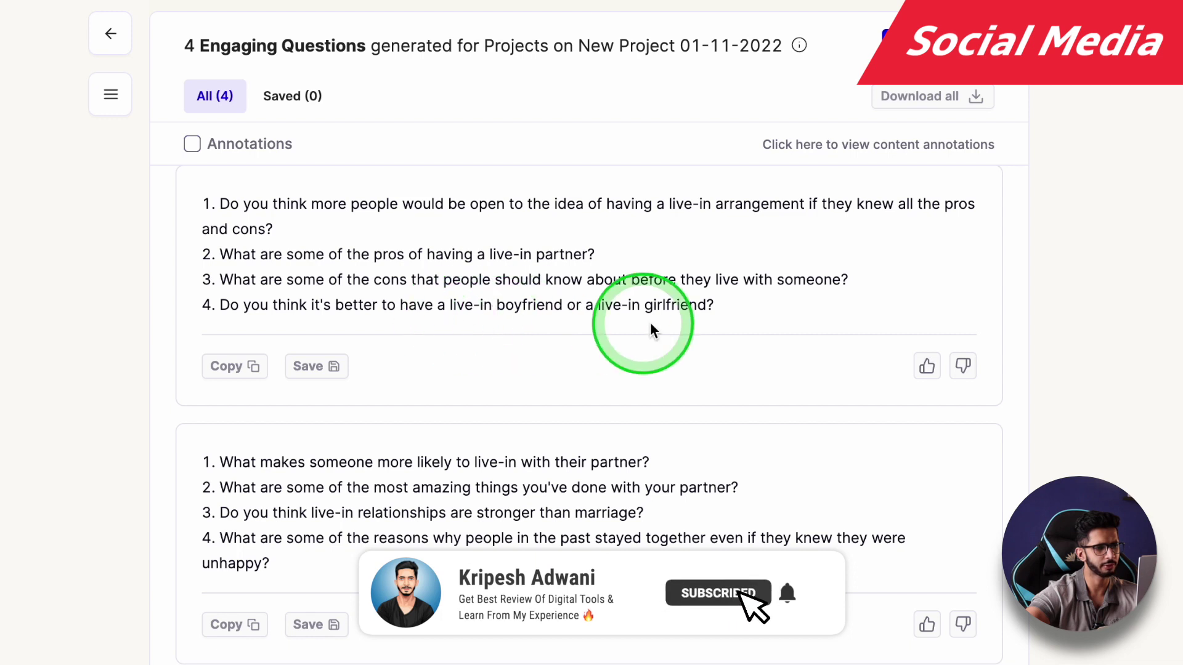
scroll(53, 368, "down", 1)
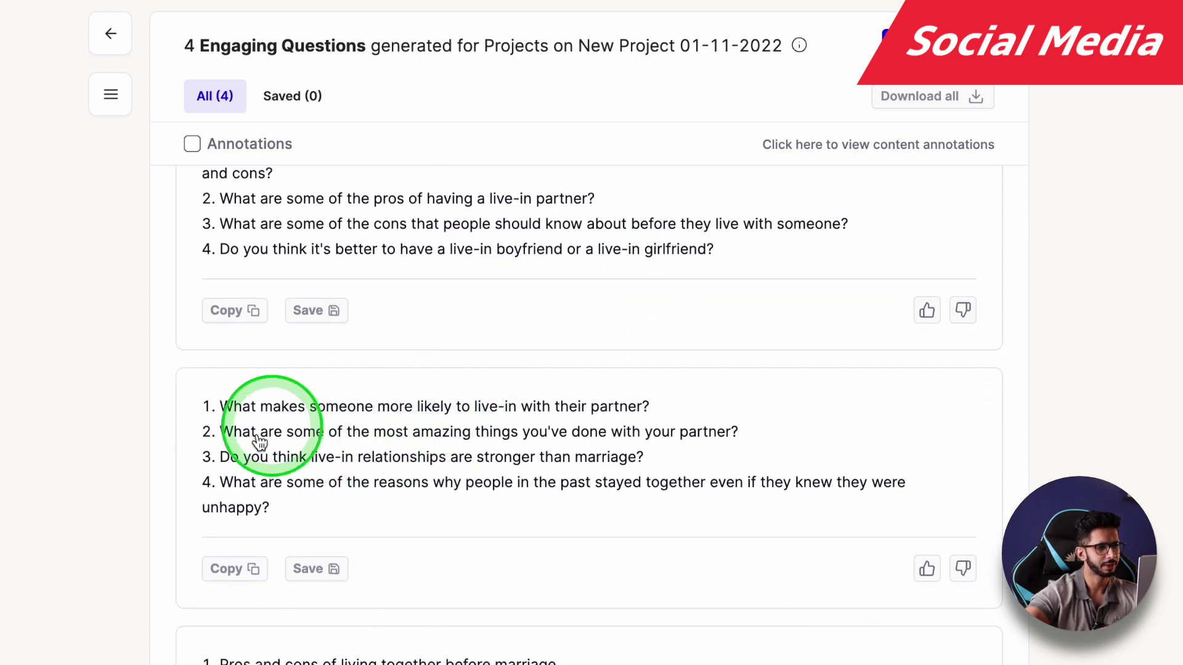
scroll(232, 455, "down", 1)
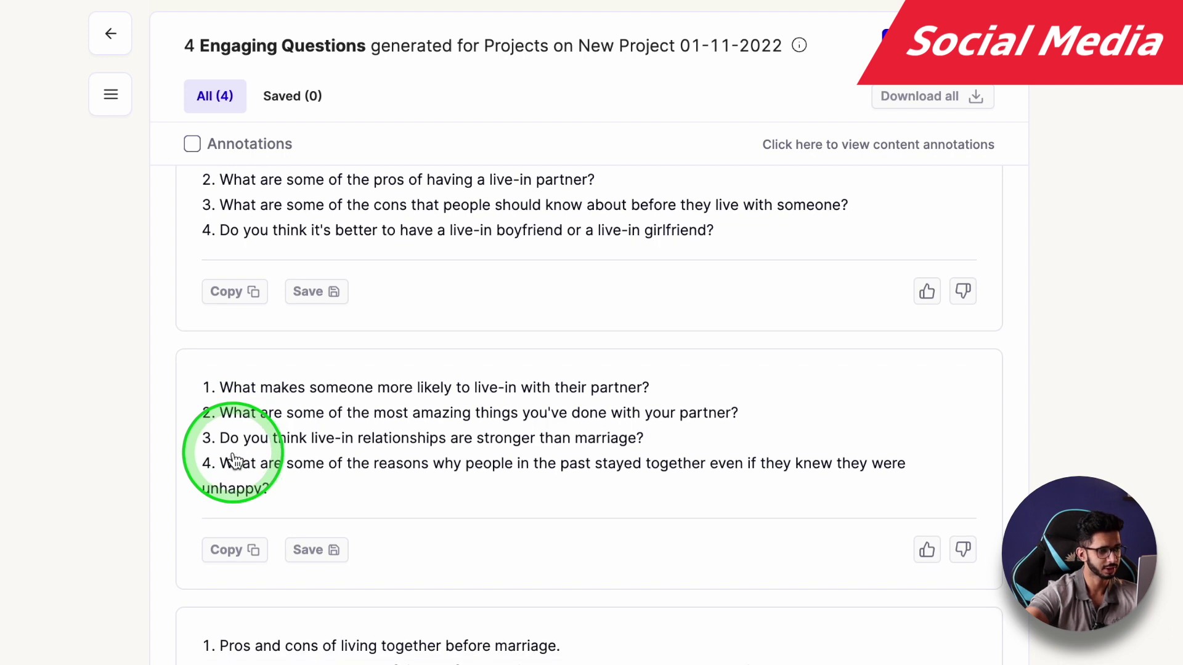
scroll(228, 465, "down", 8)
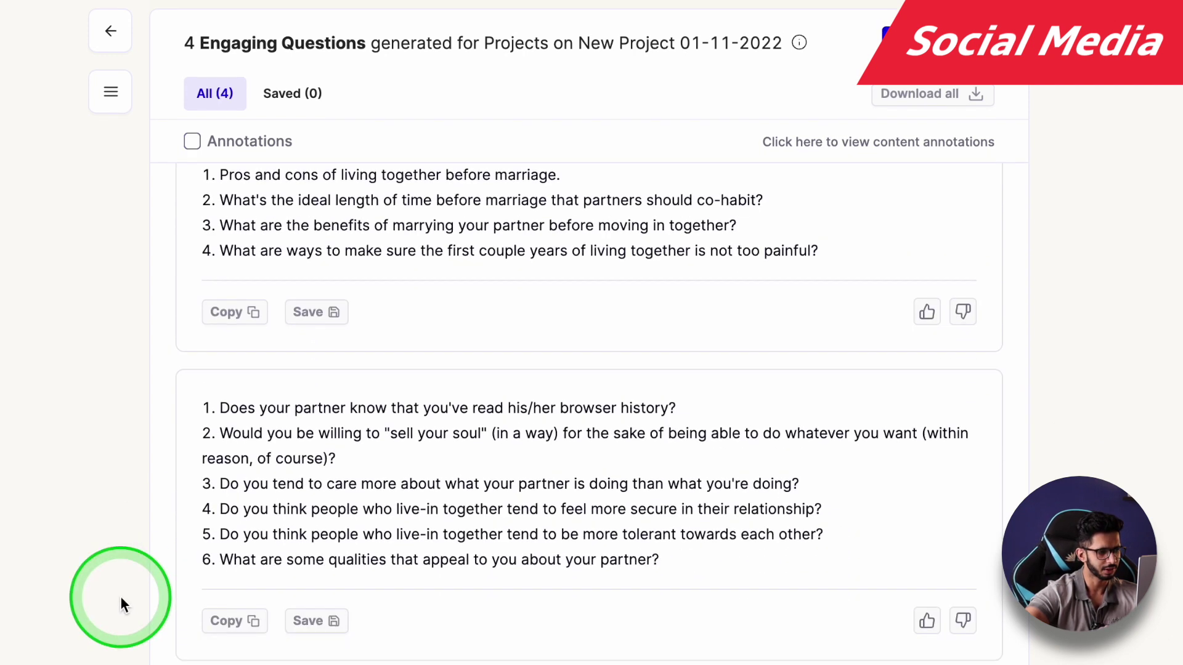
scroll(121, 598, "up", 2)
scroll(121, 598, "up", 1)
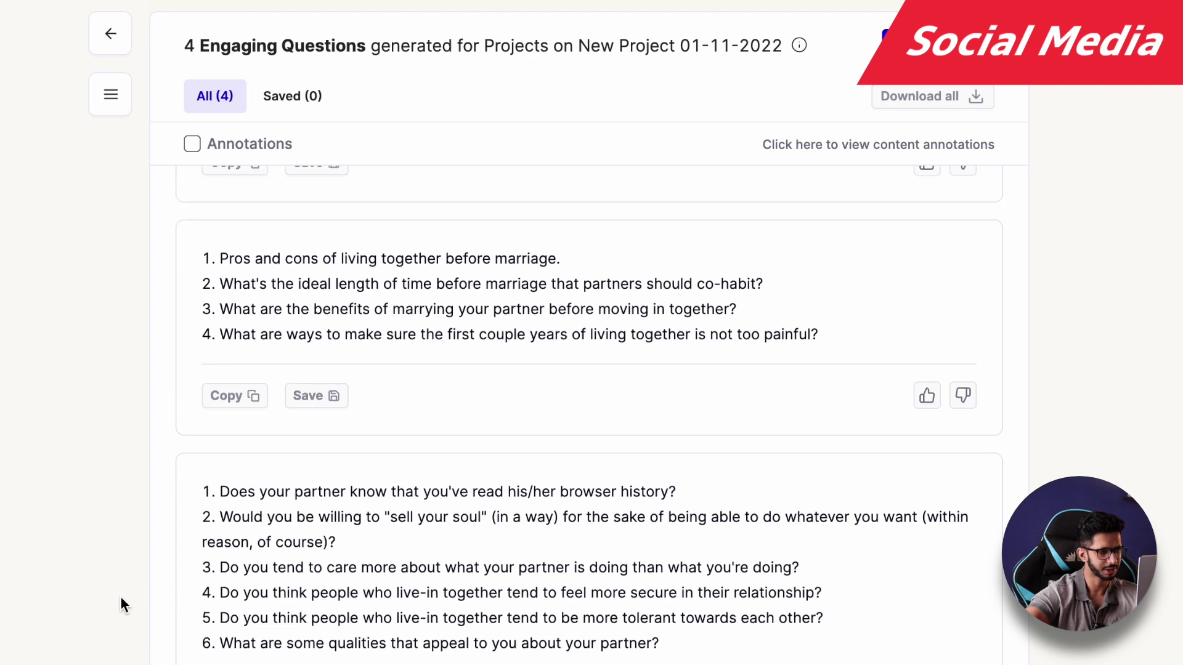
Generate a Personal Bio from the person's full name and a self-description running from "Digital Consultant" to "Occasional gym rat"
scroll(120, 596, "up", 7)
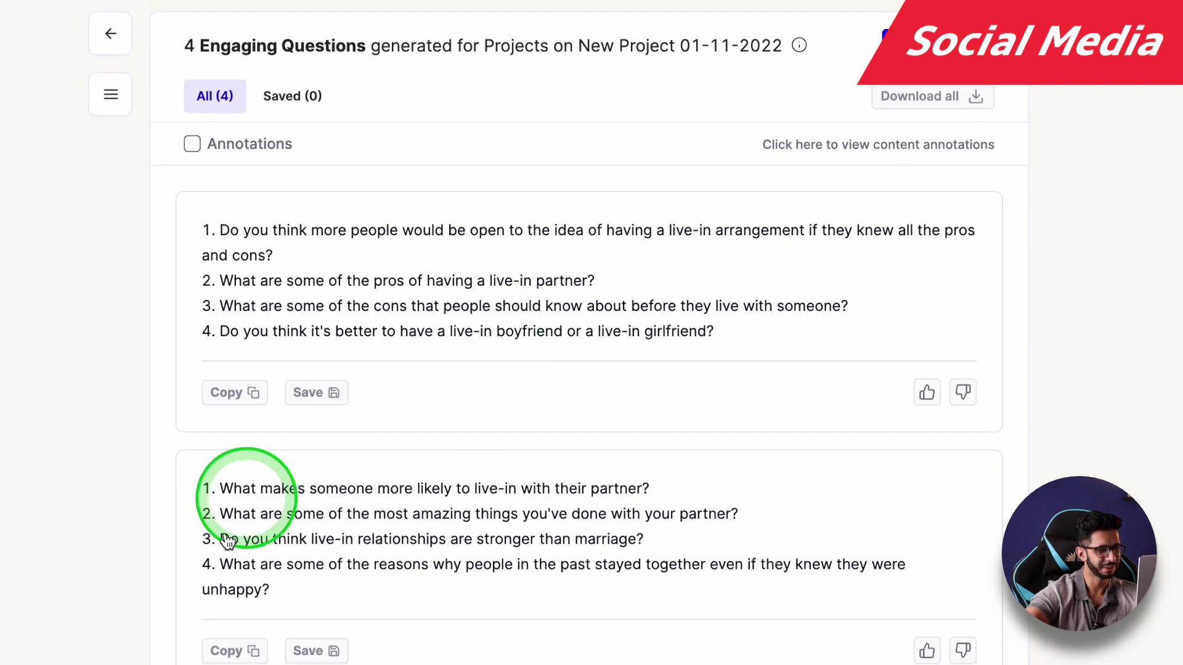
left_click(114, 33)
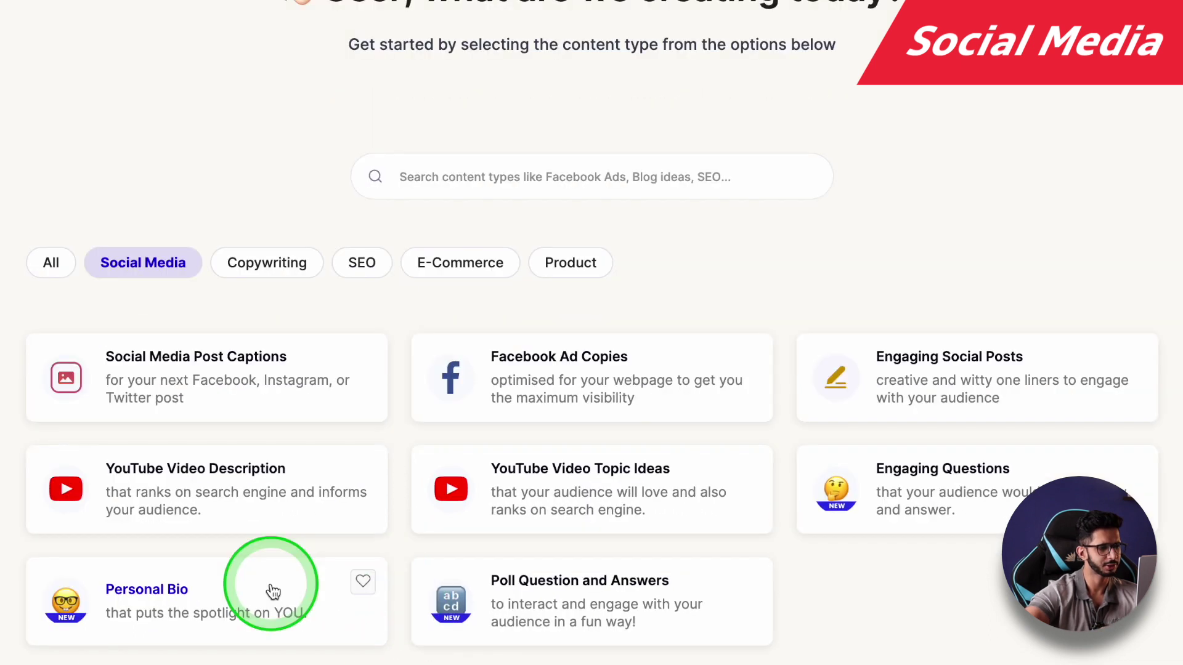
left_click(273, 592)
left_click(405, 150)
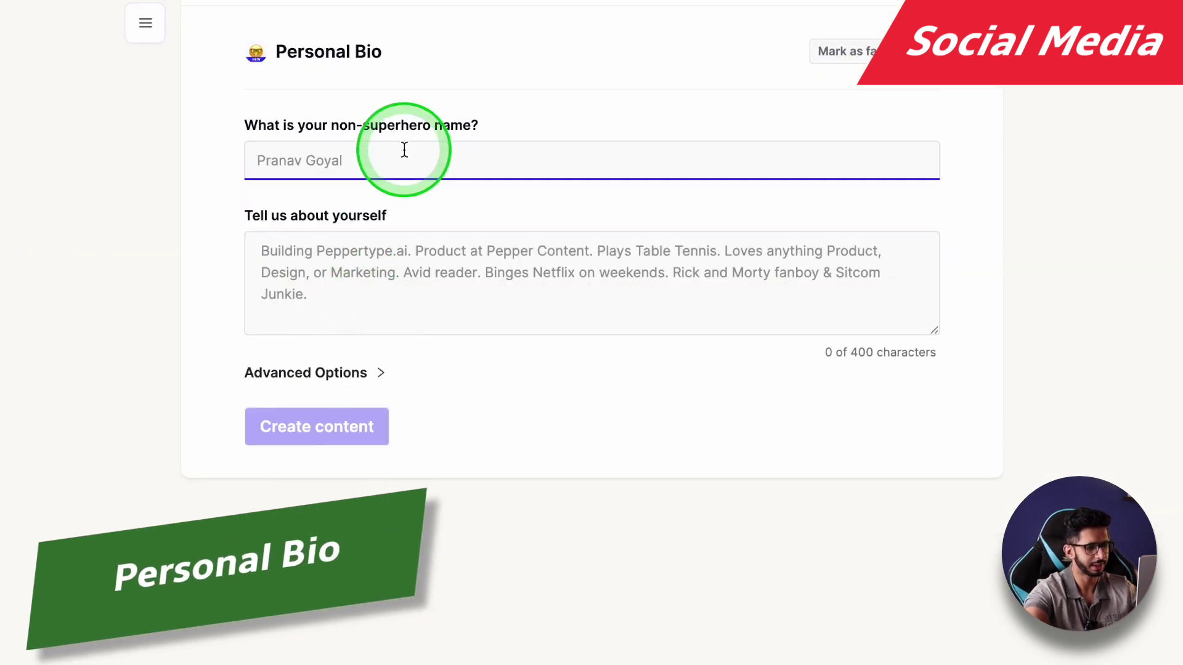
left_click(382, 298)
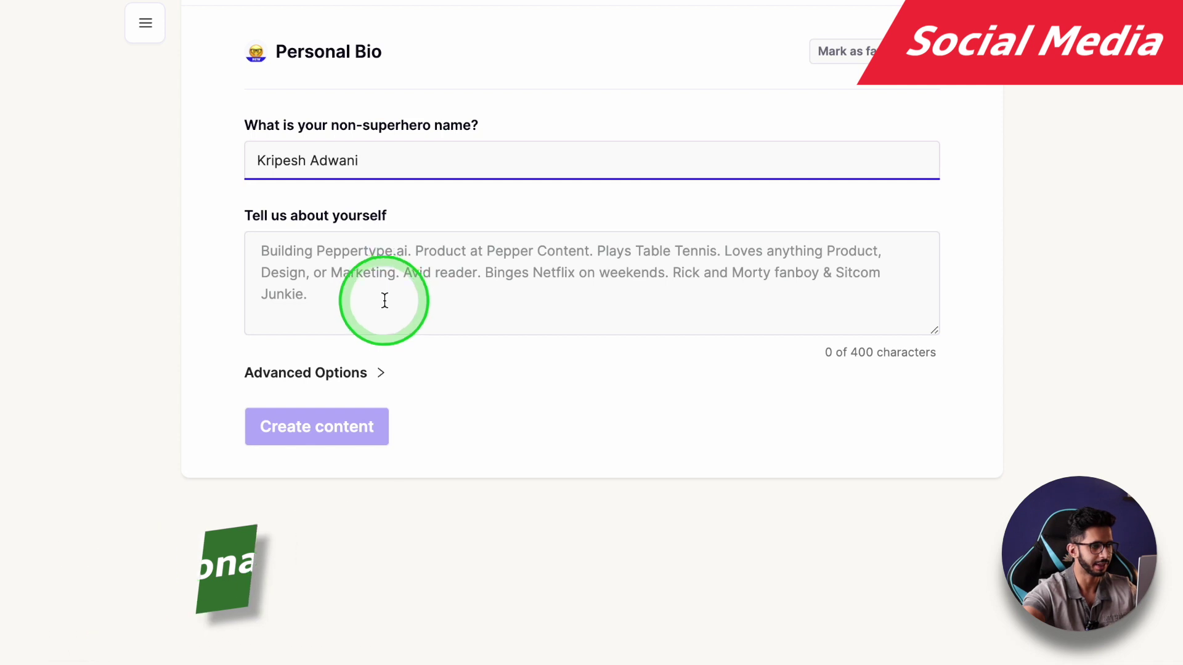
key("ctrl+v")
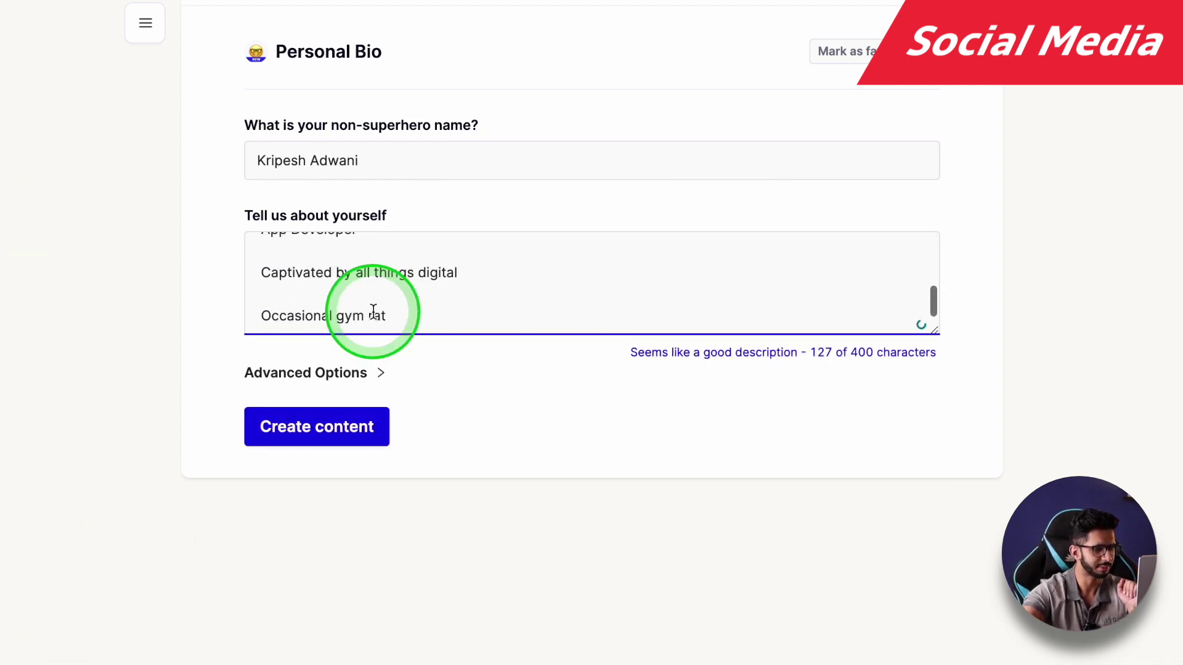
left_click(336, 430)
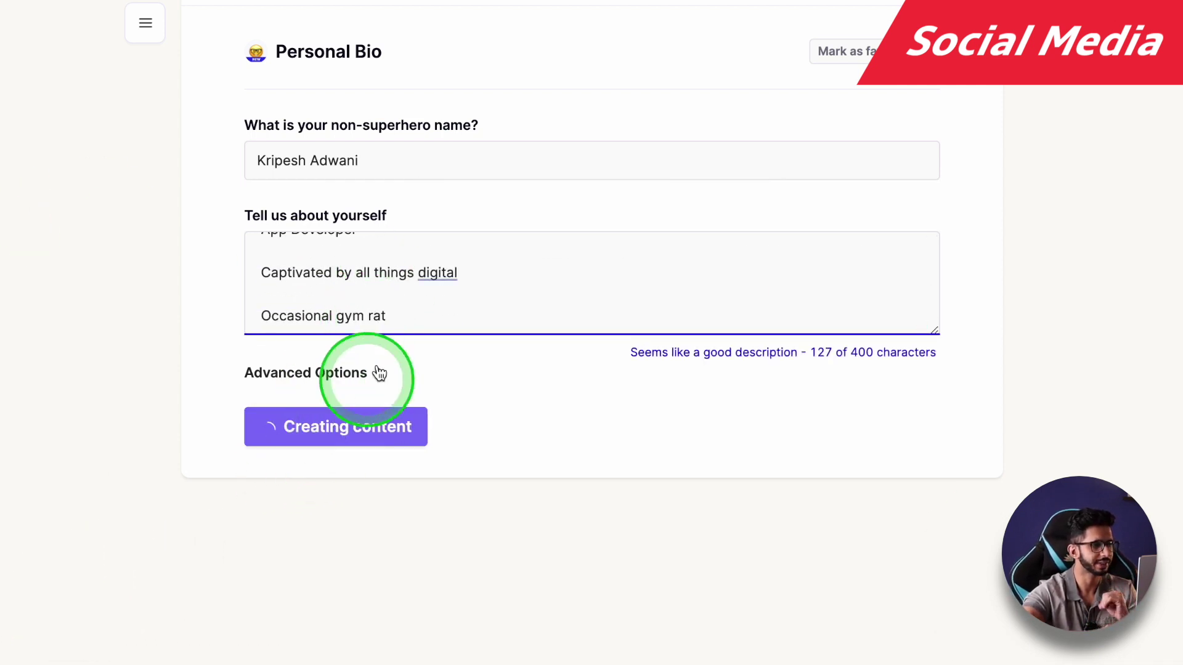
Read through the generated personal bios and compare how each one describes the person
scroll(409, 317, "up", 2)
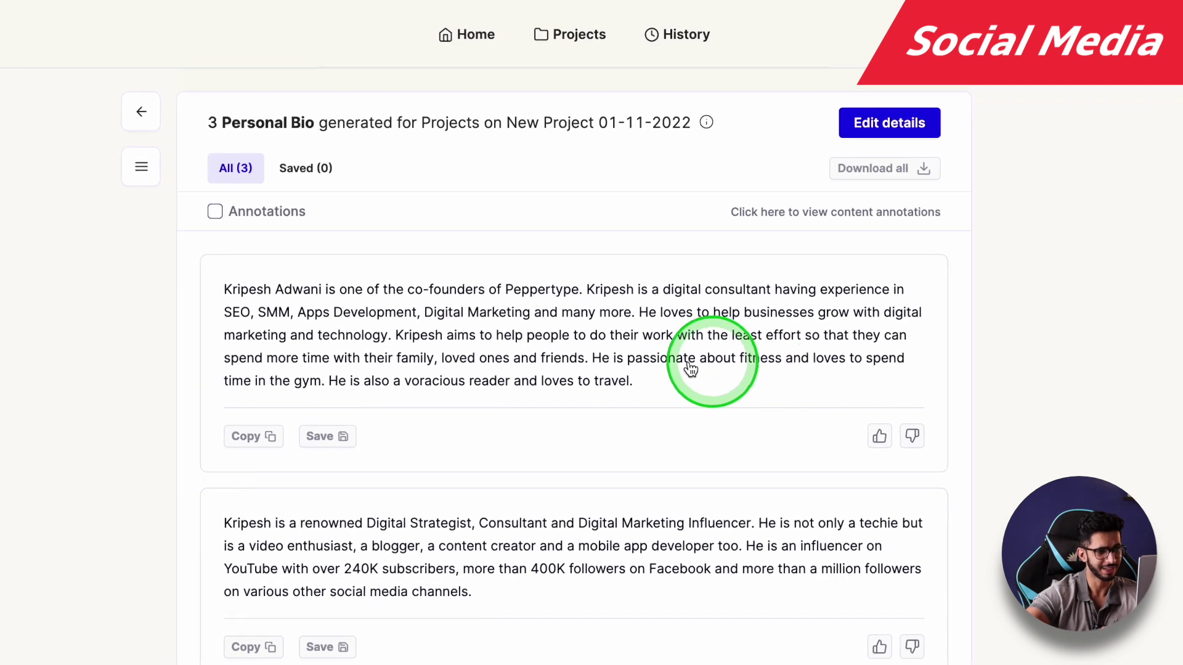
scroll(573, 410, "down", 1)
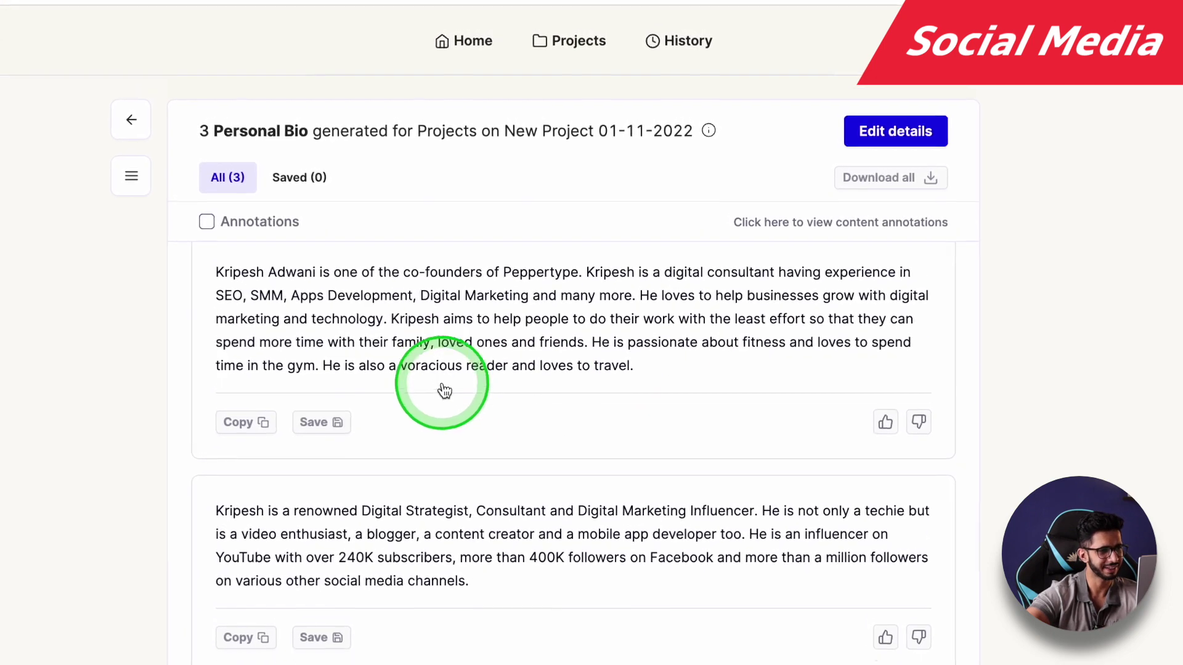
scroll(444, 391, "down", 2)
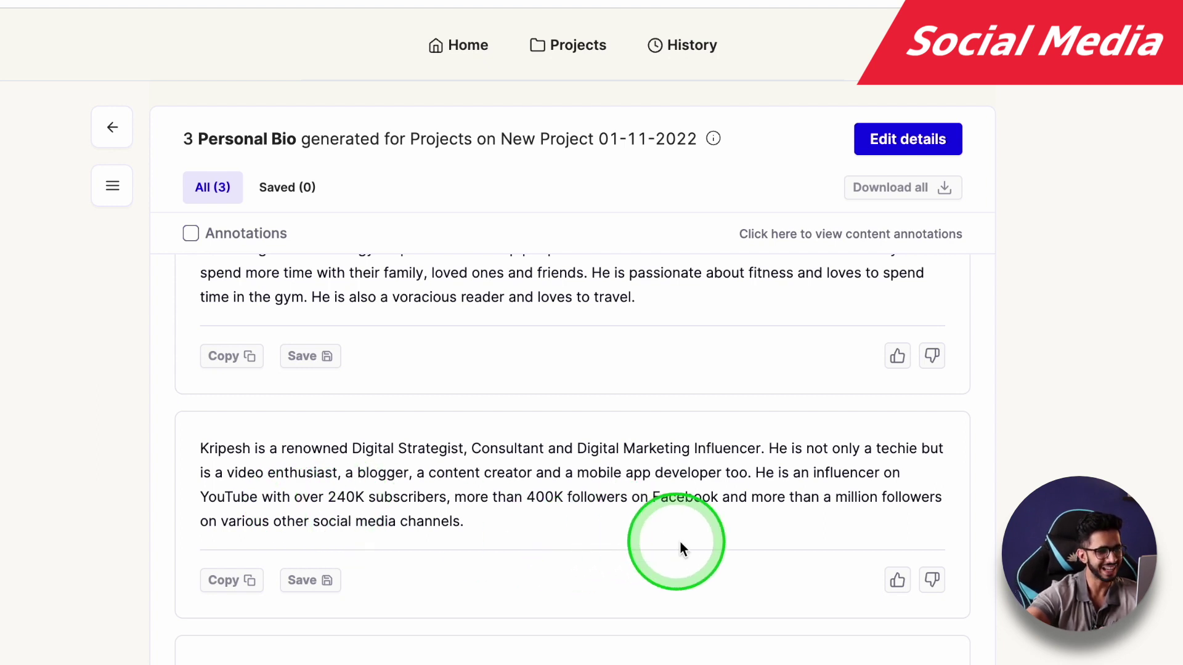
scroll(322, 522, "down", 1)
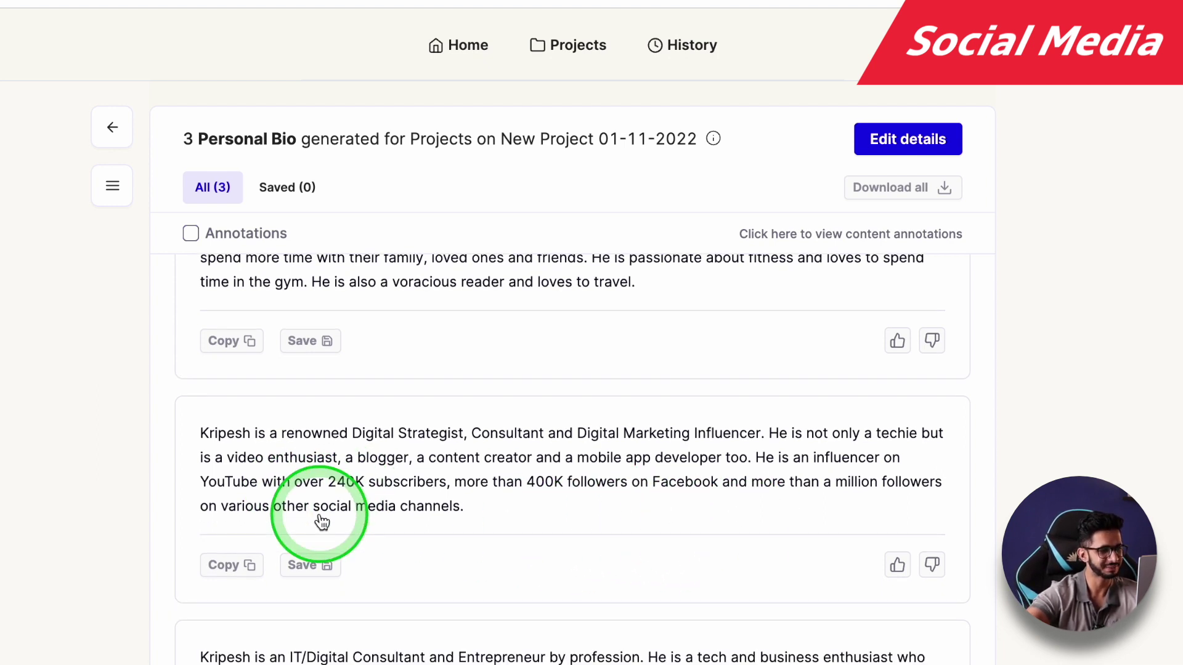
scroll(322, 523, "down", 2)
scroll(322, 546, "up", 4)
scroll(317, 607, "down", 5)
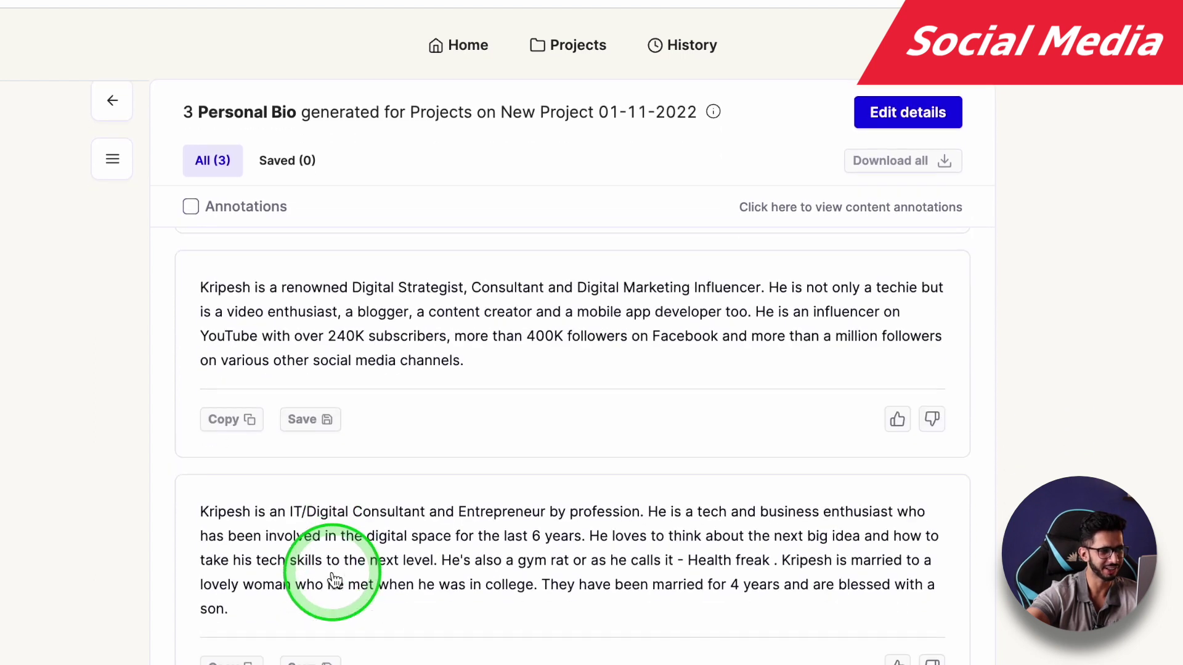
scroll(332, 579, "up", 5)
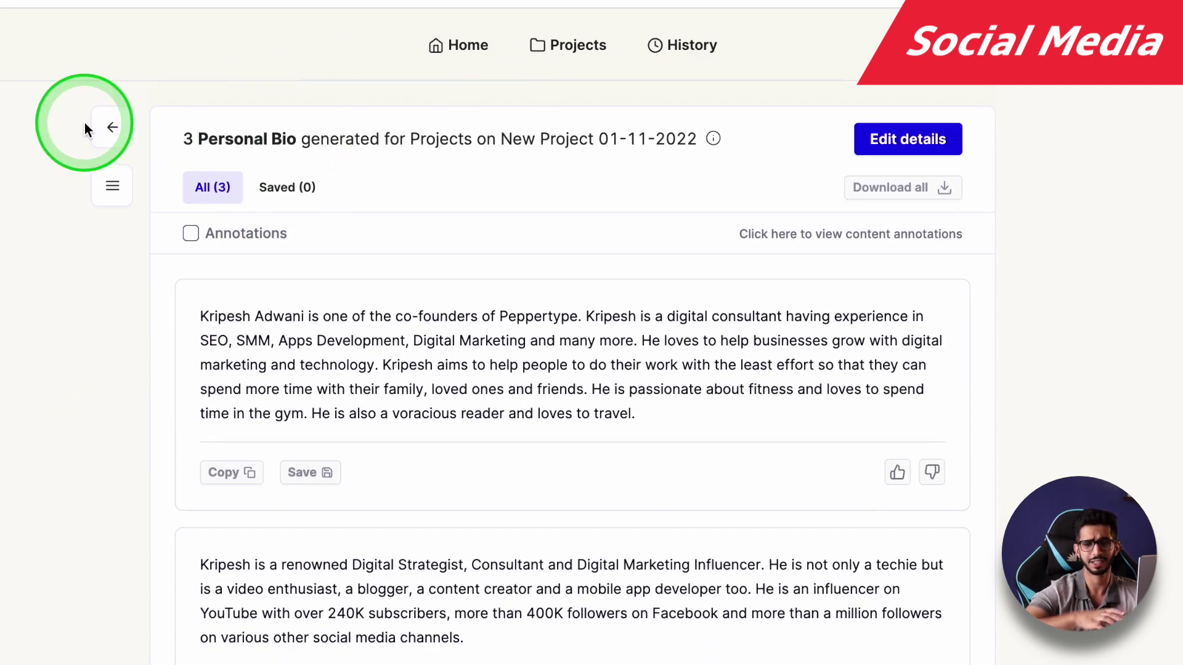
scroll(363, 500, "down", 4)
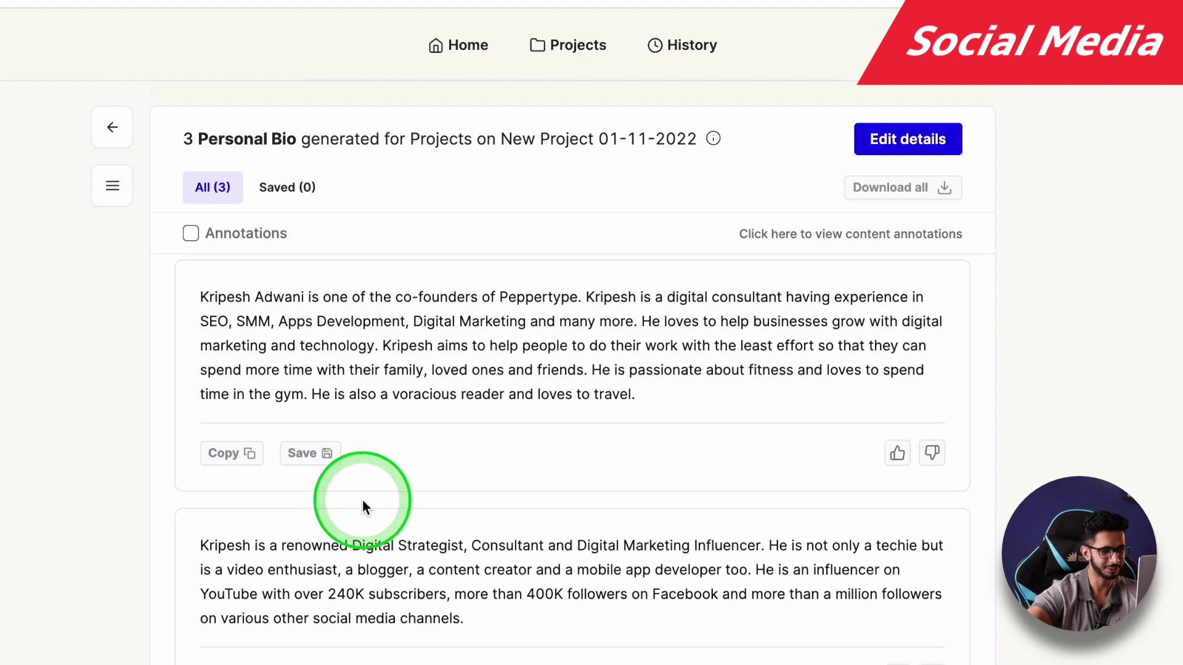
scroll(422, 518, "up", 4)
scroll(419, 616, "down", 4)
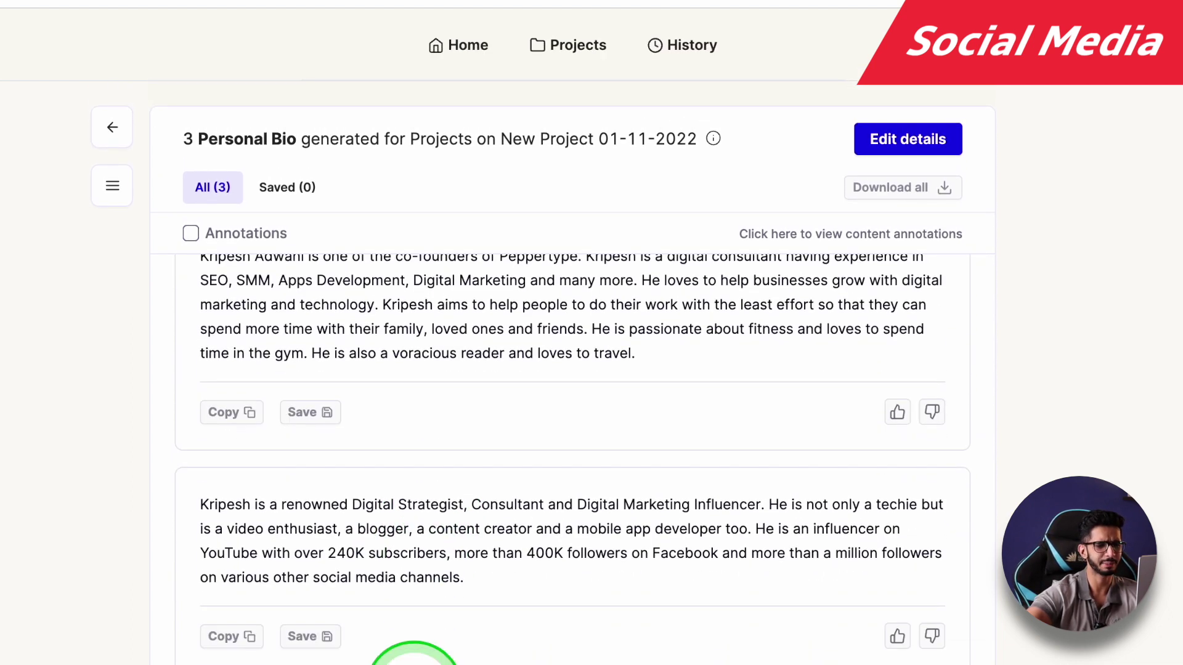
scroll(409, 653, "up", 4)
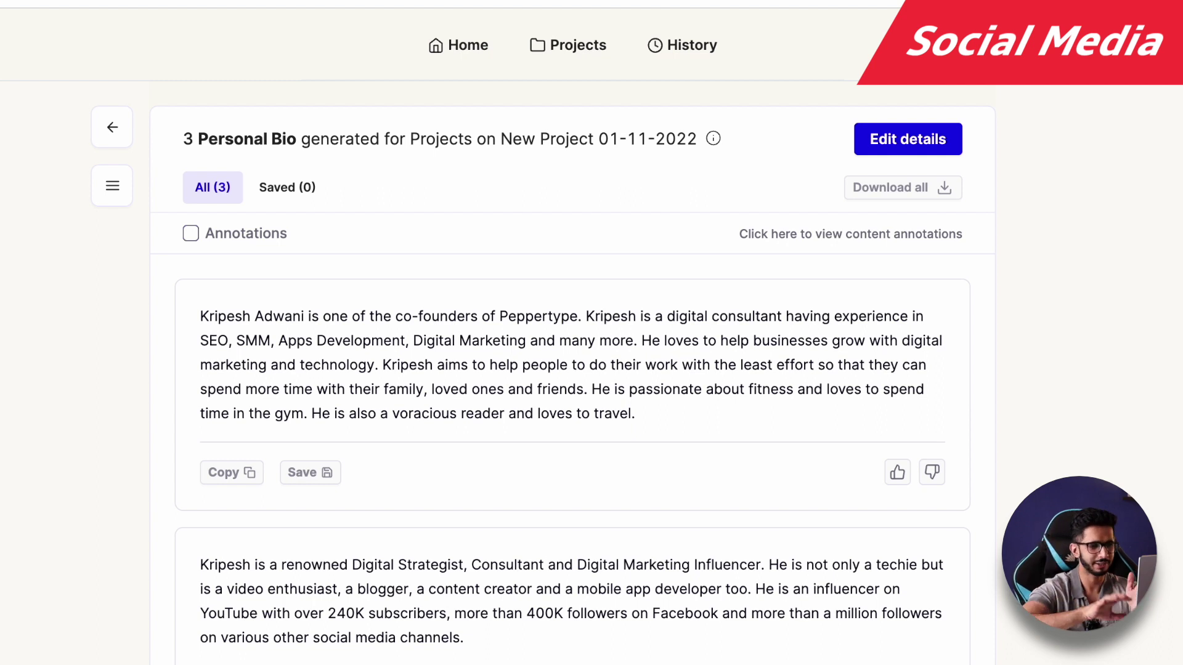
scroll(461, 579, "down", 3)
scroll(457, 575, "up", 3)
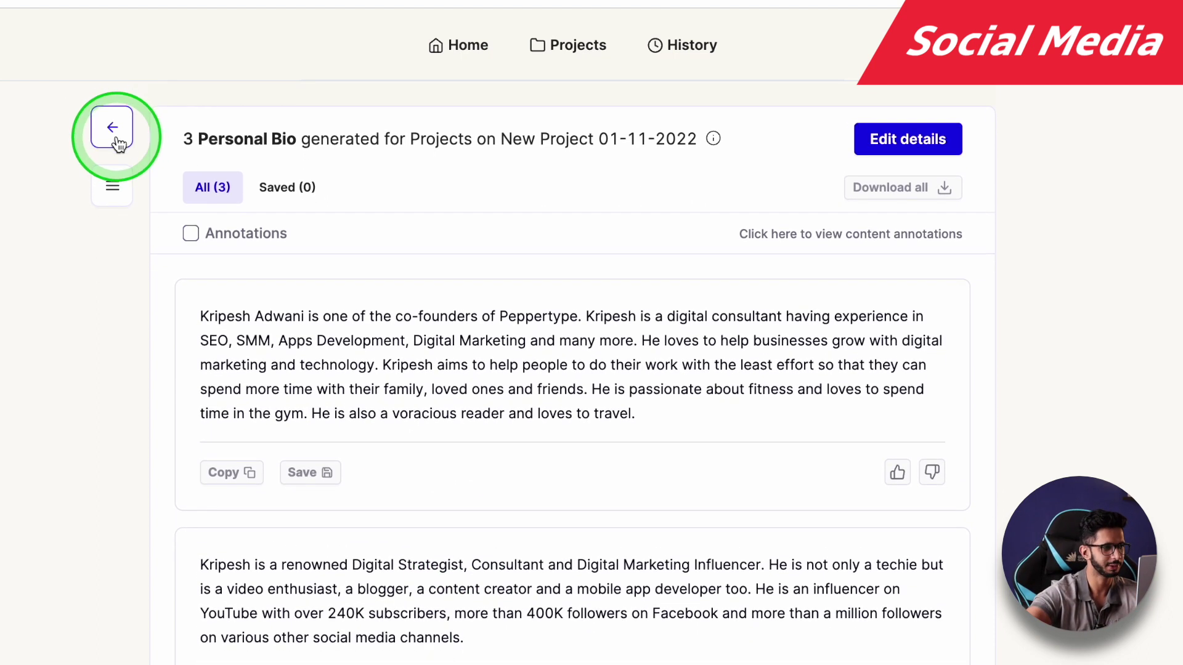
Generate Poll Question and Answers on the topic "Tea Vs Coffee" and read through the resulting polls
left_click(113, 128)
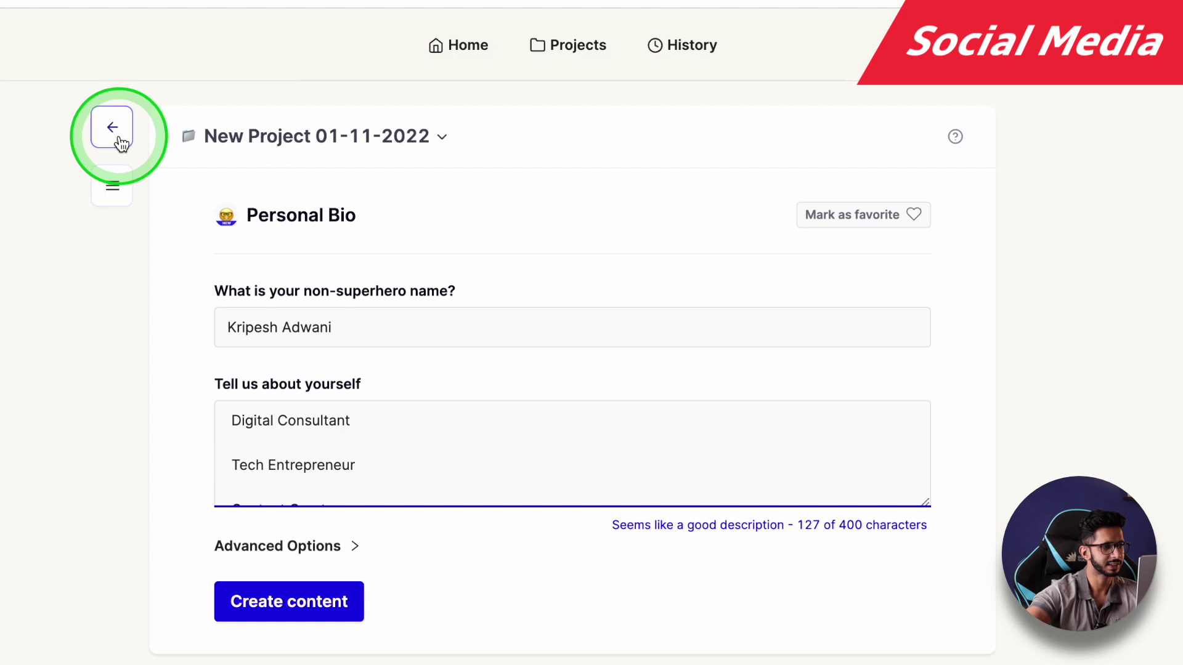
left_click(115, 130)
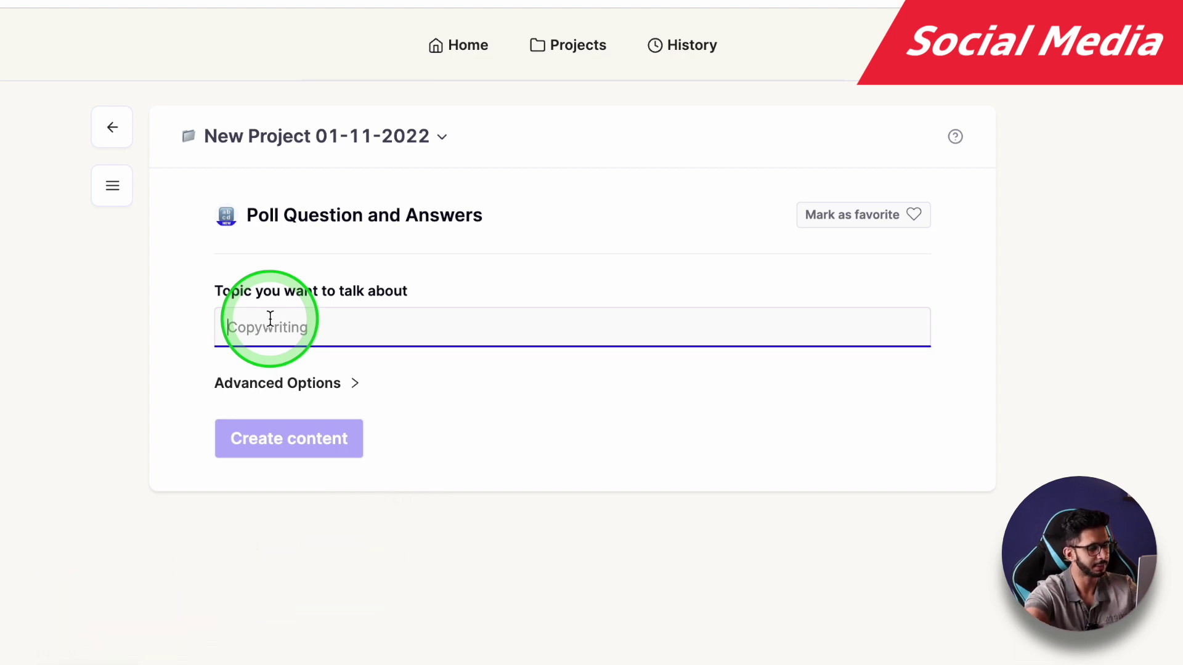
type("Tea Vs Cof")
type("fee")
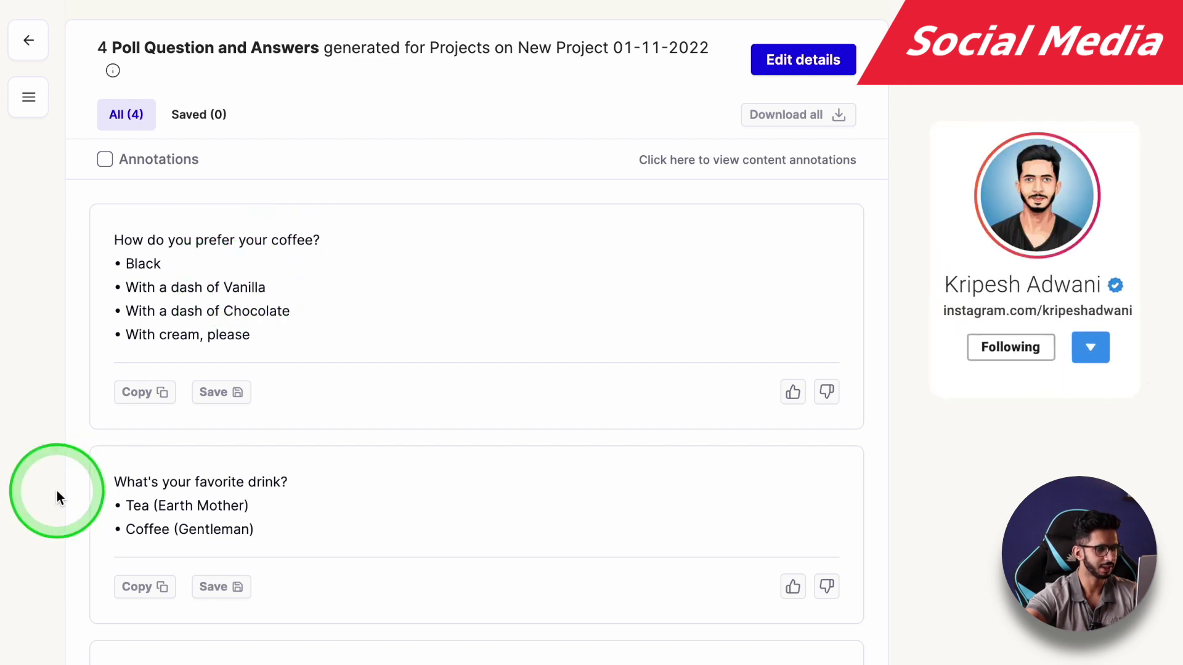
scroll(57, 491, "down", 1)
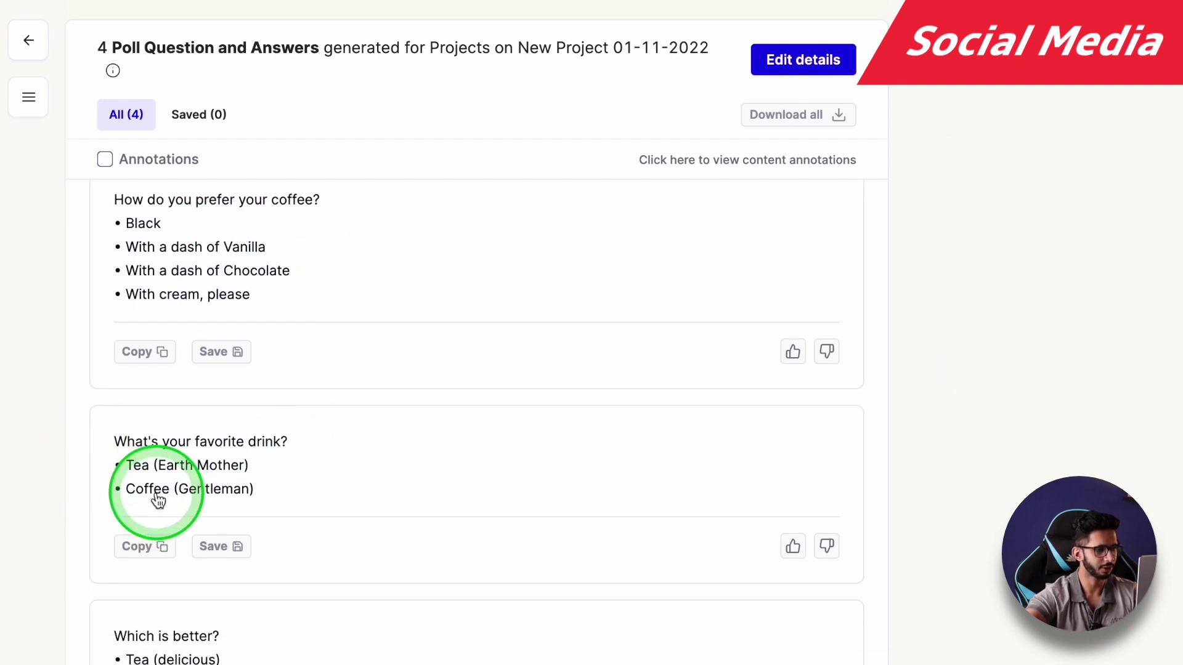
scroll(54, 525, "down", 1)
scroll(54, 531, "down", 2)
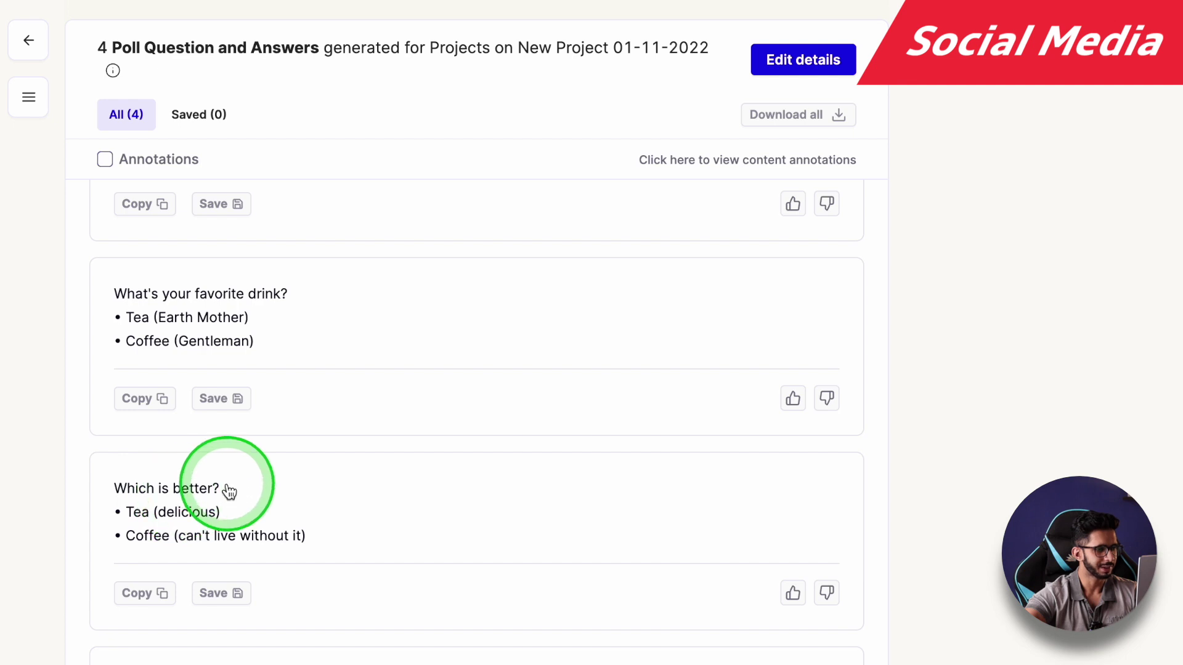
scroll(2, 496, "down", 2)
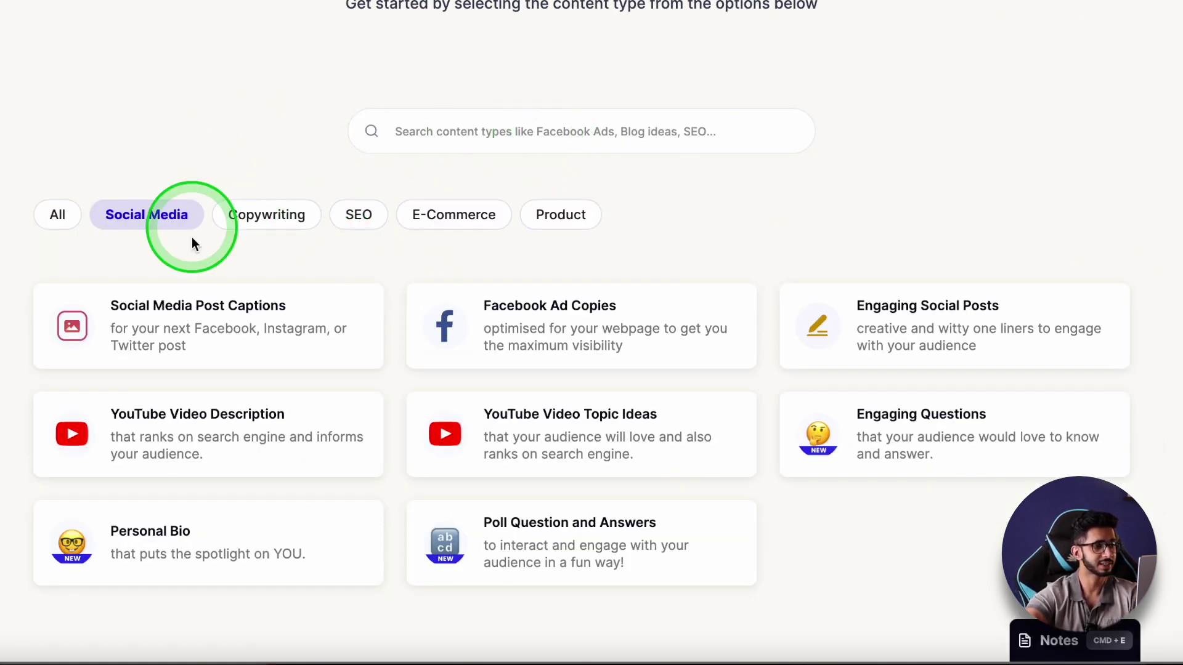
Show the Copywriting content types and open Before-After-Bridge Copywriting
left_click(260, 217)
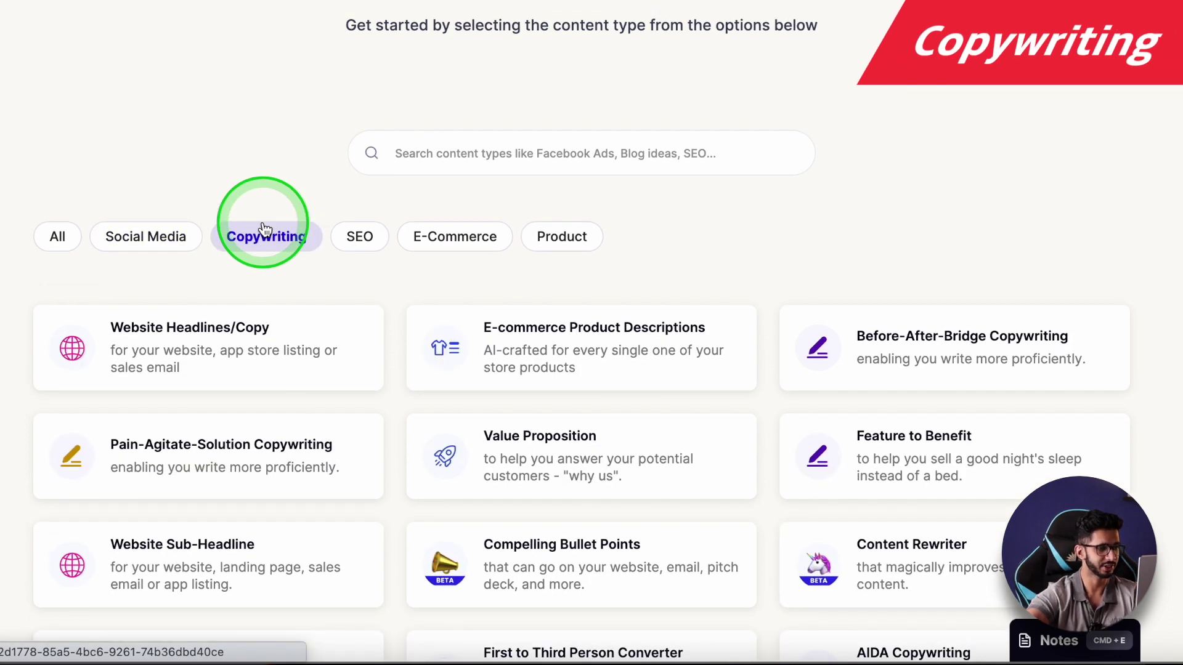
scroll(78, 266, "down", 3)
left_click(78, 266)
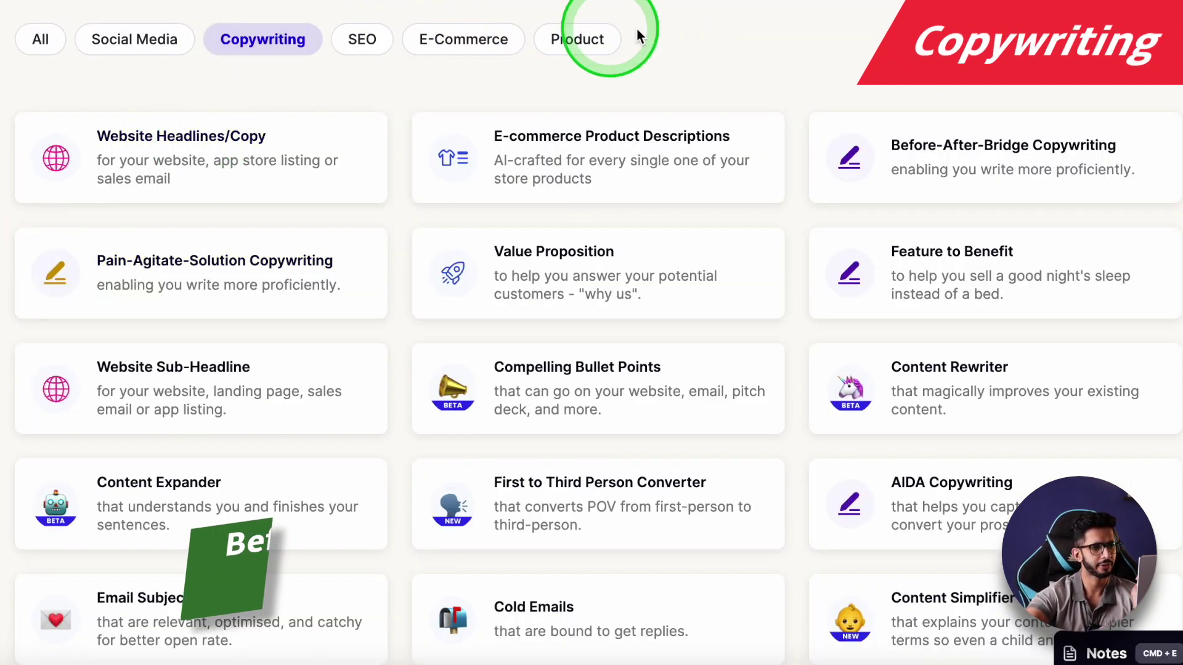
left_click(905, 175)
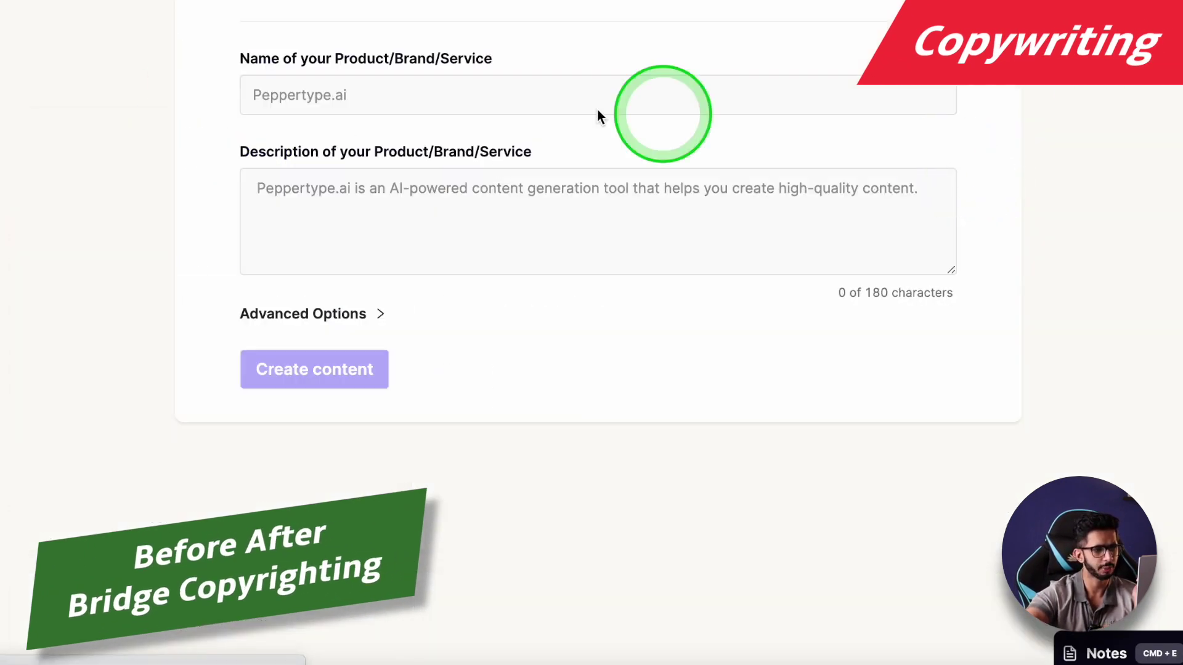
Enter "Notion" as the product name and "Notion is a project management software that helps you manage your projects and todos." as its description
left_click(299, 232)
left_click(335, 103)
left_click(298, 185)
type("Notion is a project management software that helps you manage your projects and todos.")
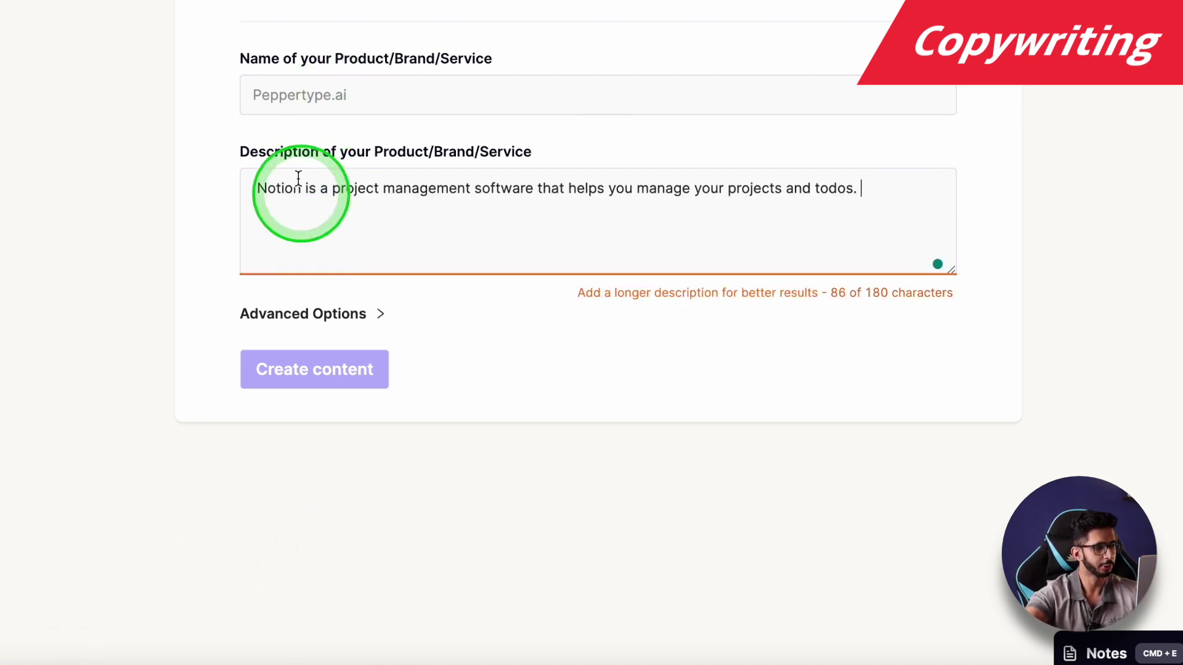
left_click(312, 93)
type("Notion")
Generate the Before-After-Bridge copy for Notion and read through the results
left_click(298, 399)
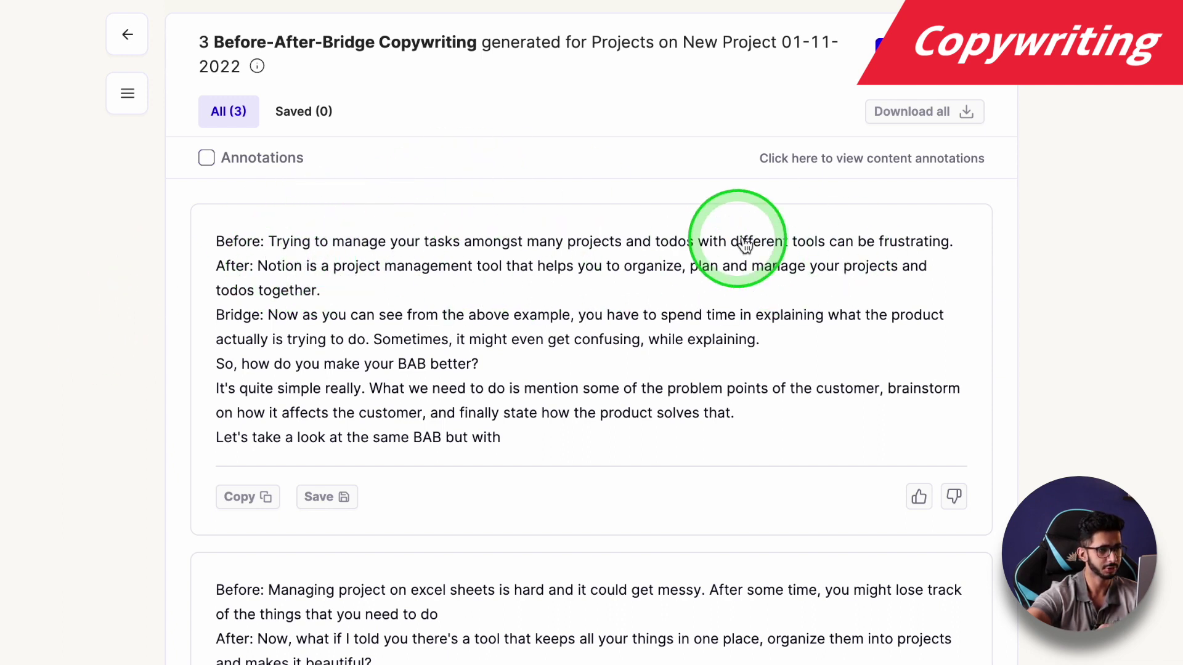
scroll(443, 185, "down", 1)
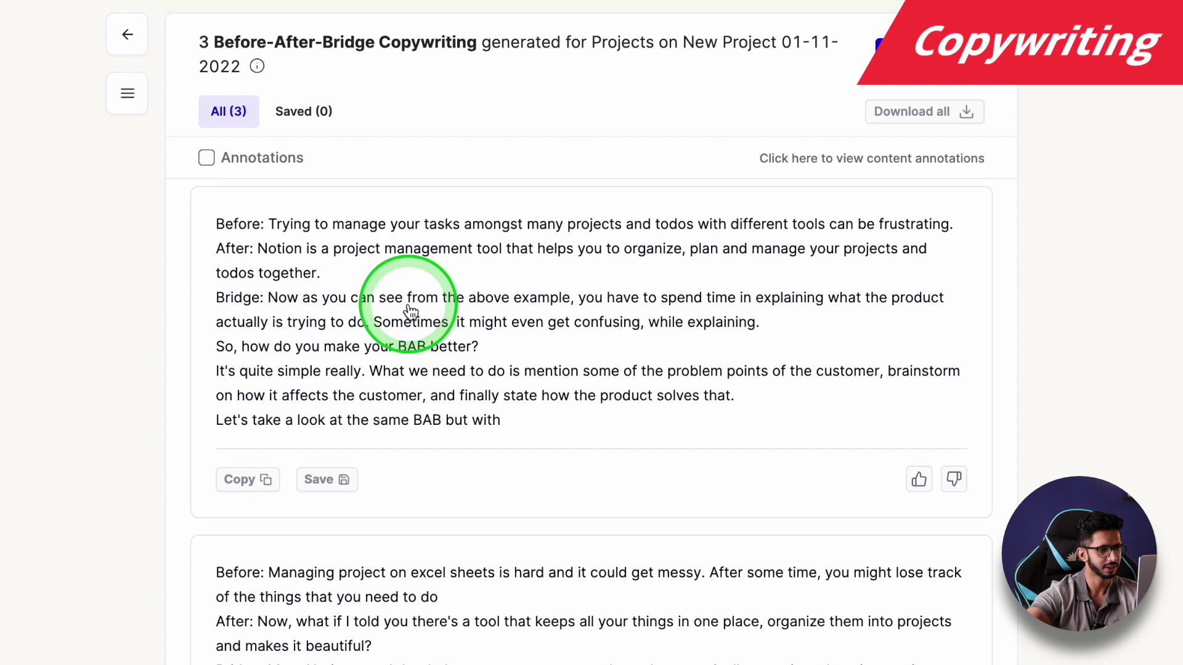
scroll(444, 317, "down", 2)
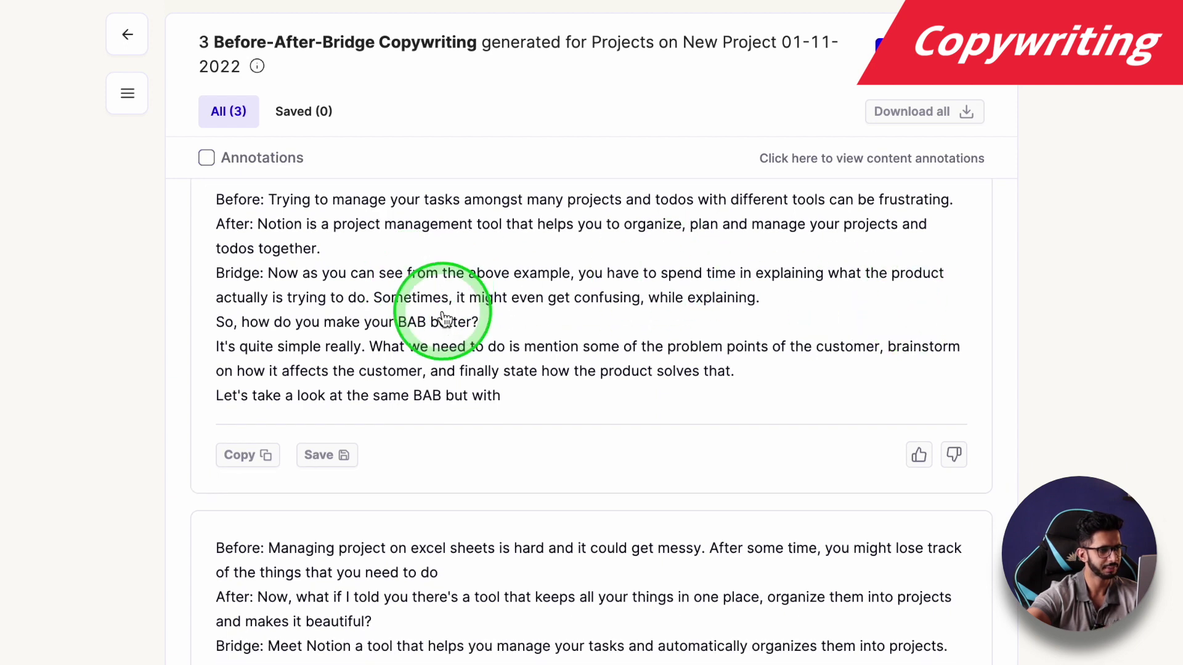
scroll(445, 319, "up", 3)
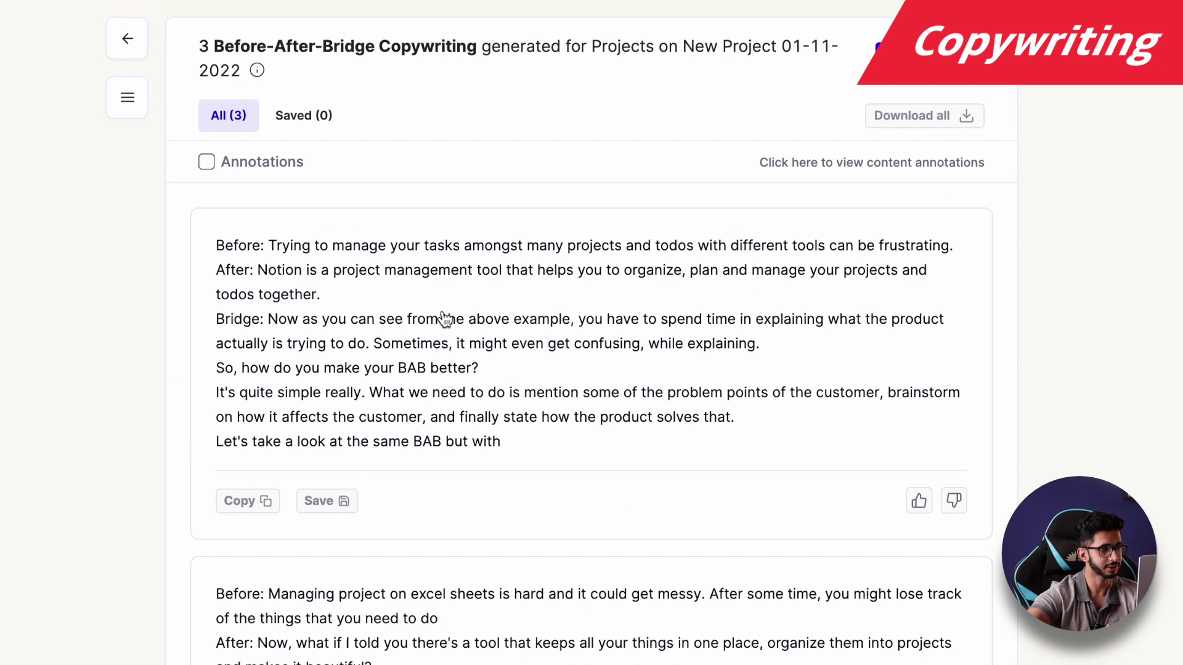
scroll(143, 505, "down", 6)
scroll(142, 503, "up", 5)
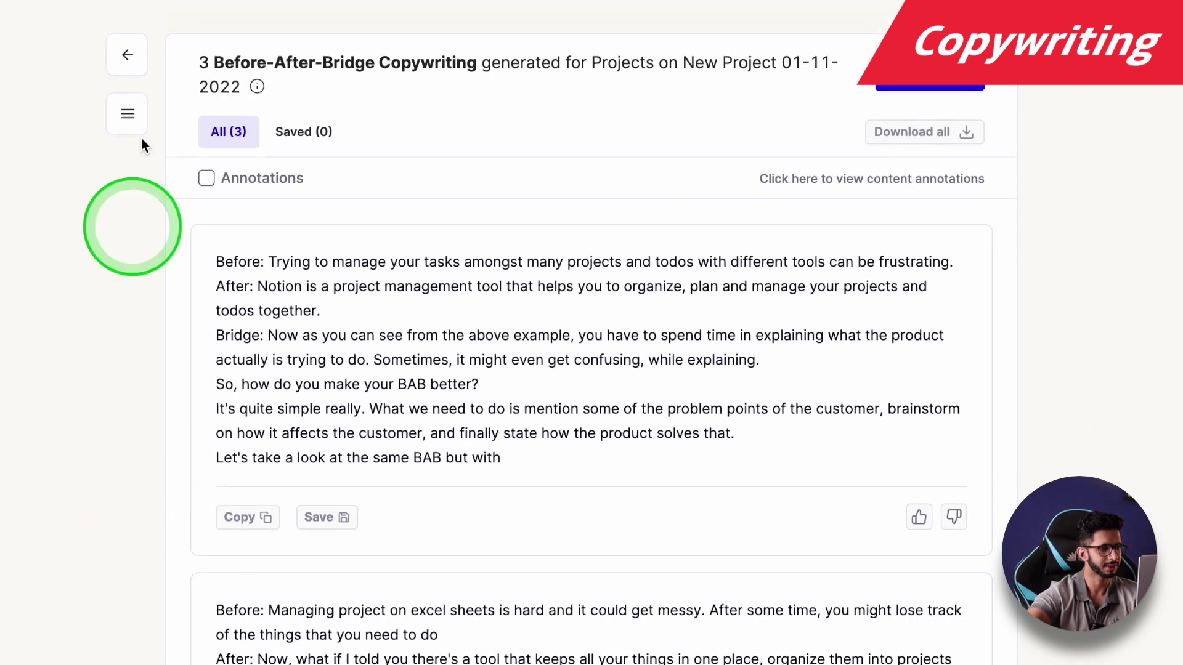
In Feature to Benefit, enter "Lotus" as the product and "Night cream which prevents your skin from drying and makes it shine." as what it does
left_click(126, 27)
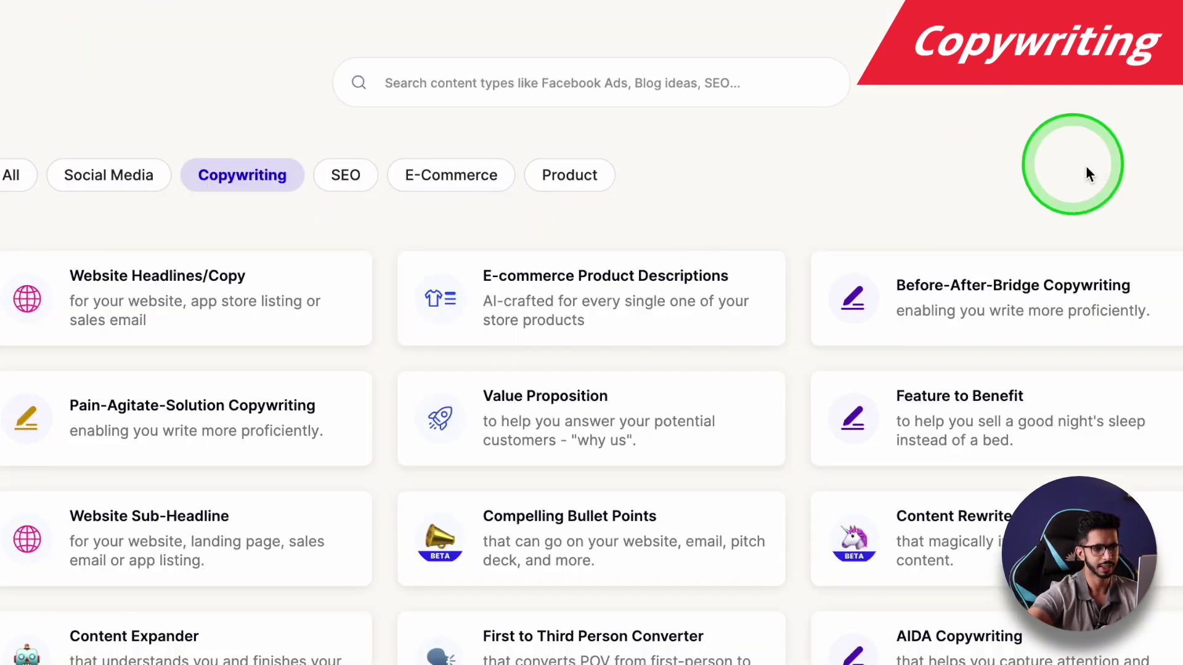
left_click(975, 400)
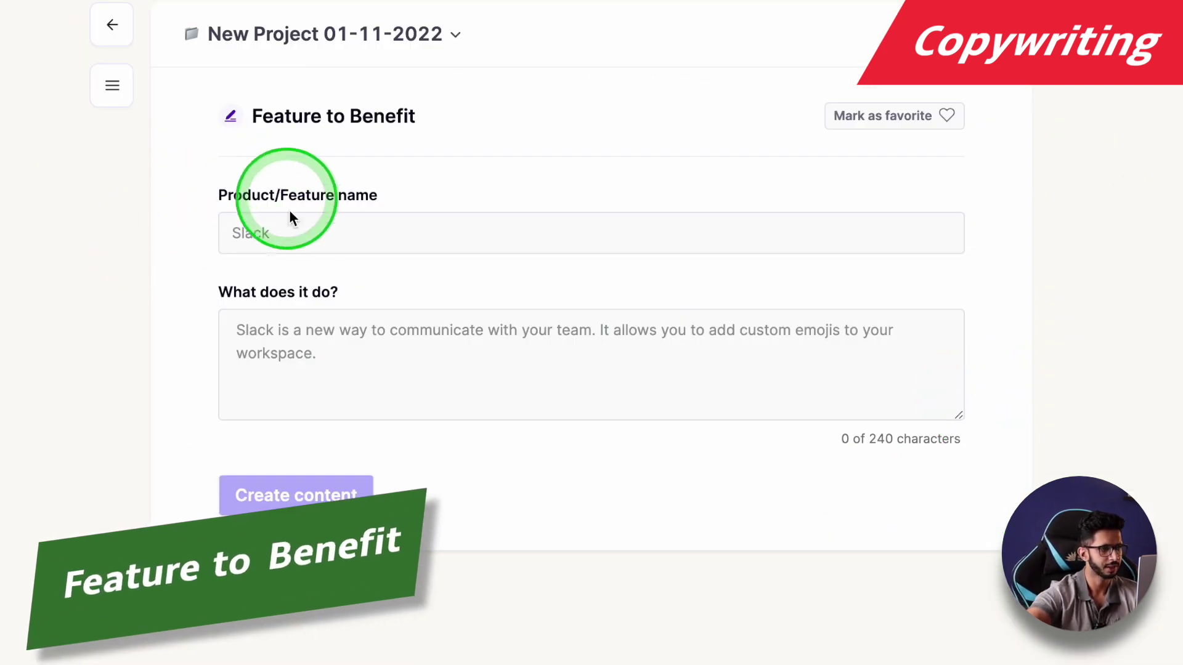
left_click(287, 229)
type("Lotu")
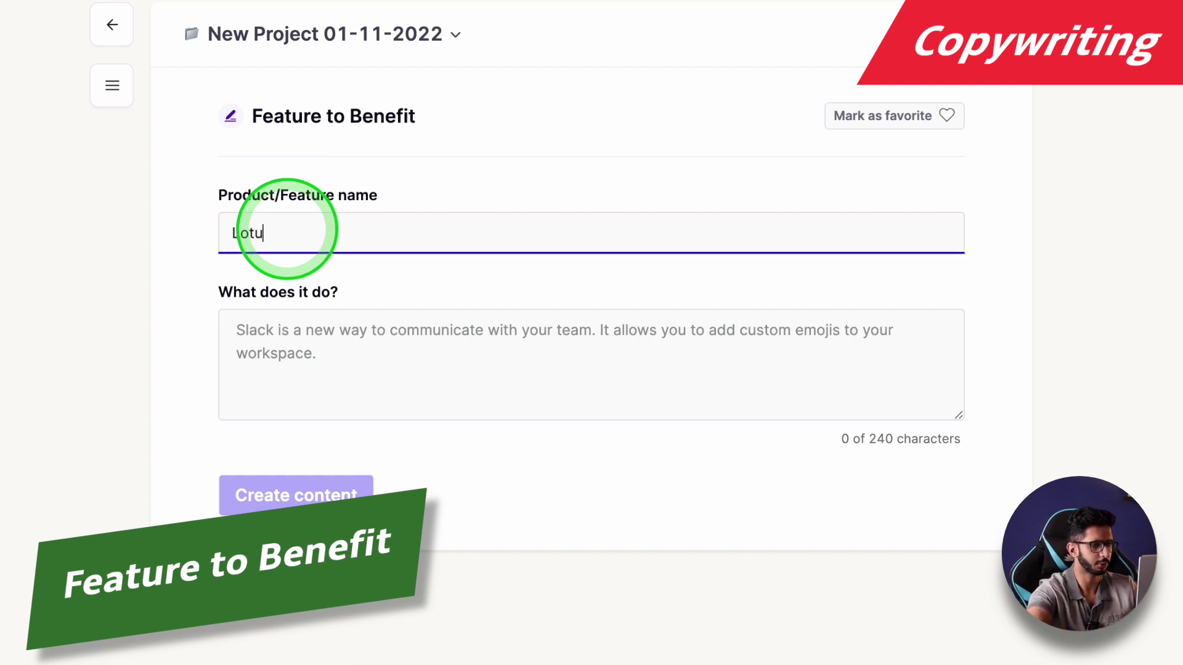
type("s")
left_click(327, 335)
type("Night cream which prevents your skin from drying and makes it shine.")
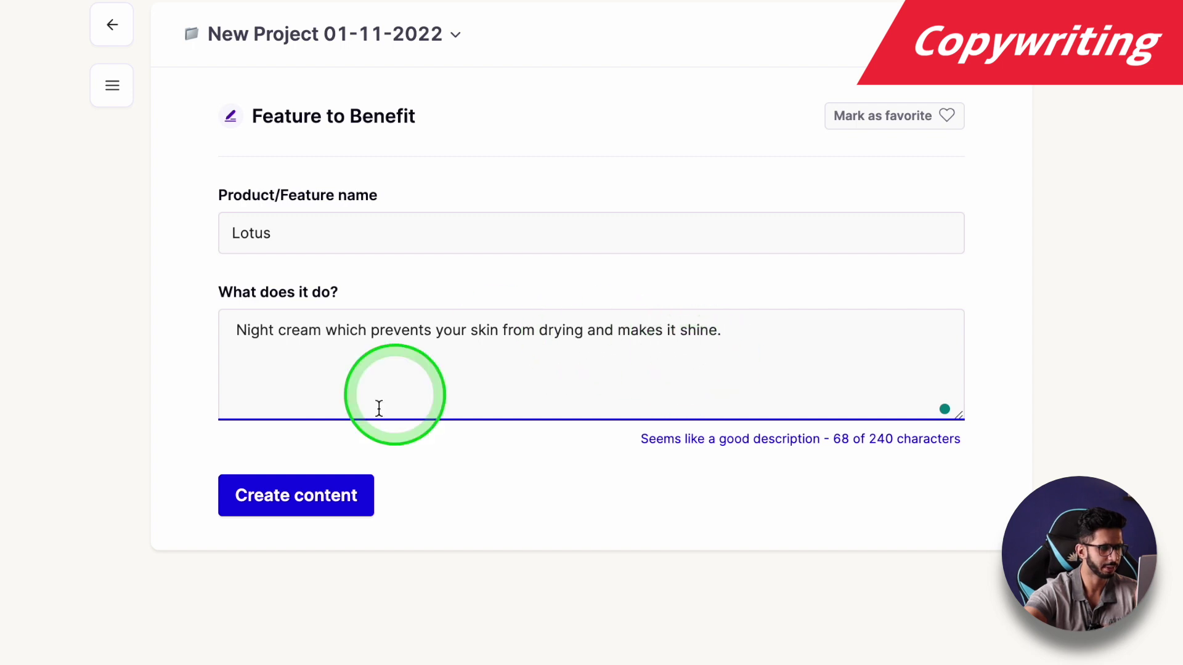
Generate the Feature to Benefit copy for Lotus and read through the results
left_click(289, 524)
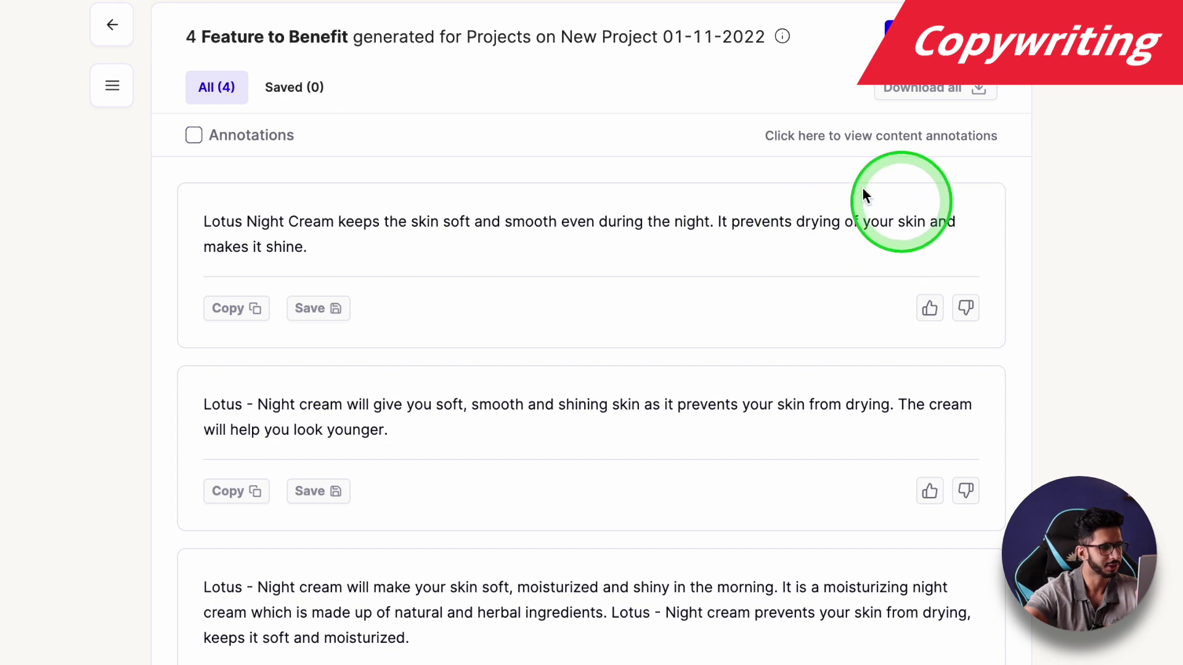
scroll(351, 474, "down", 1)
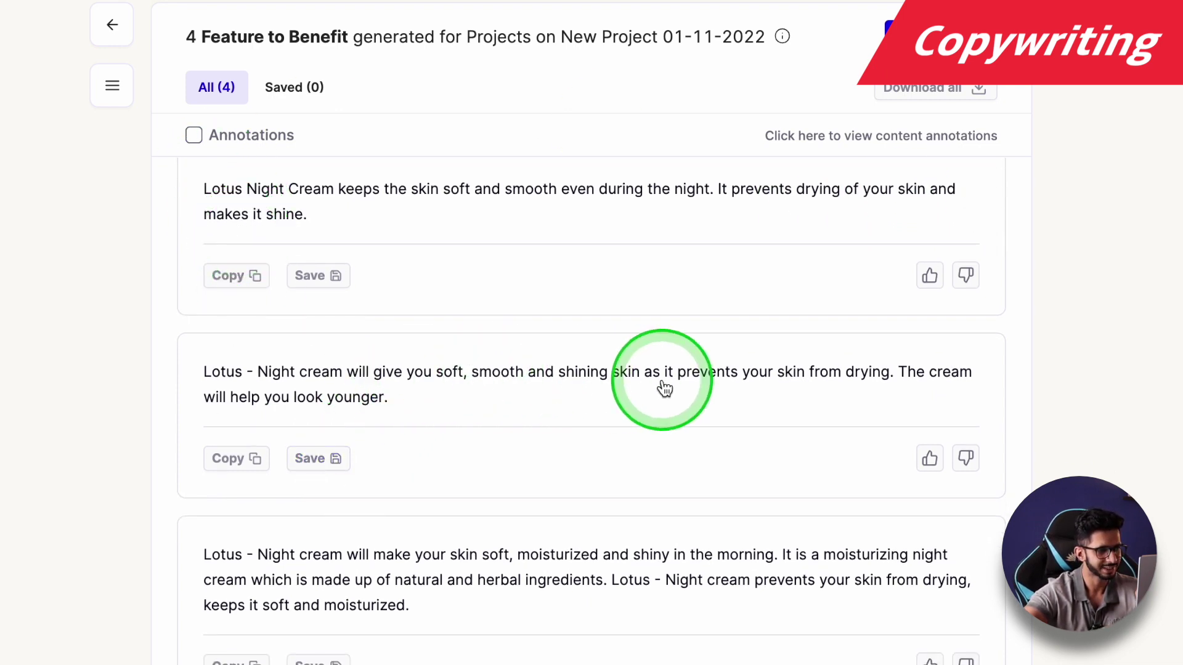
scroll(457, 365, "down", 1)
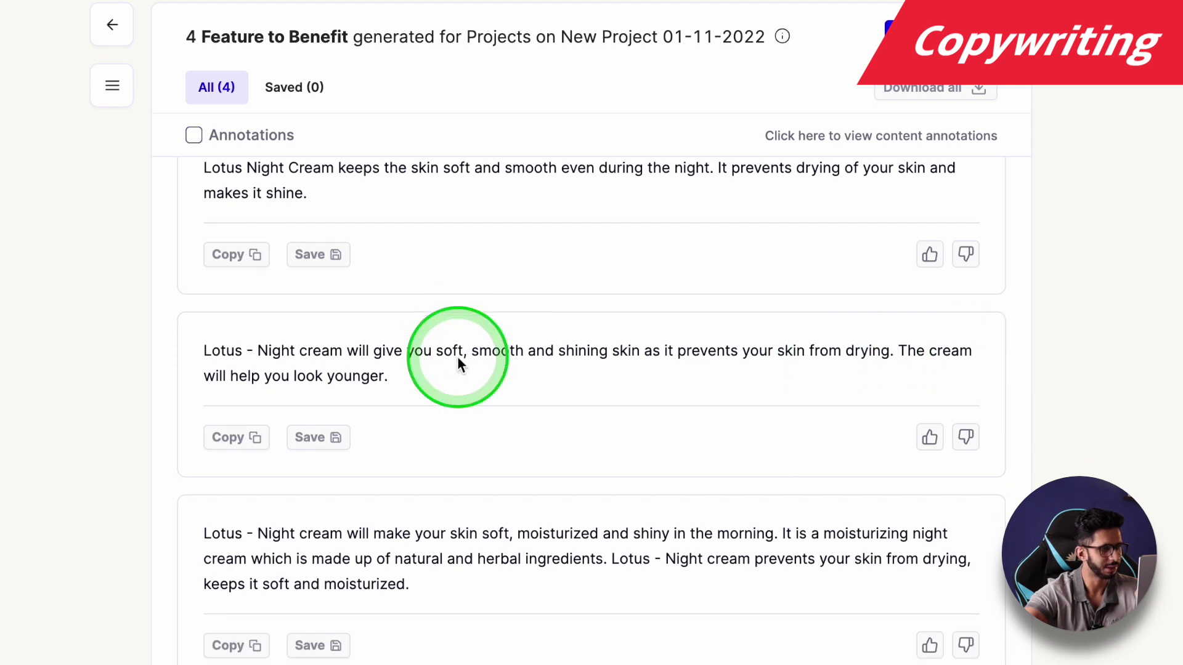
scroll(457, 364, "down", 7)
scroll(457, 364, "up", 9)
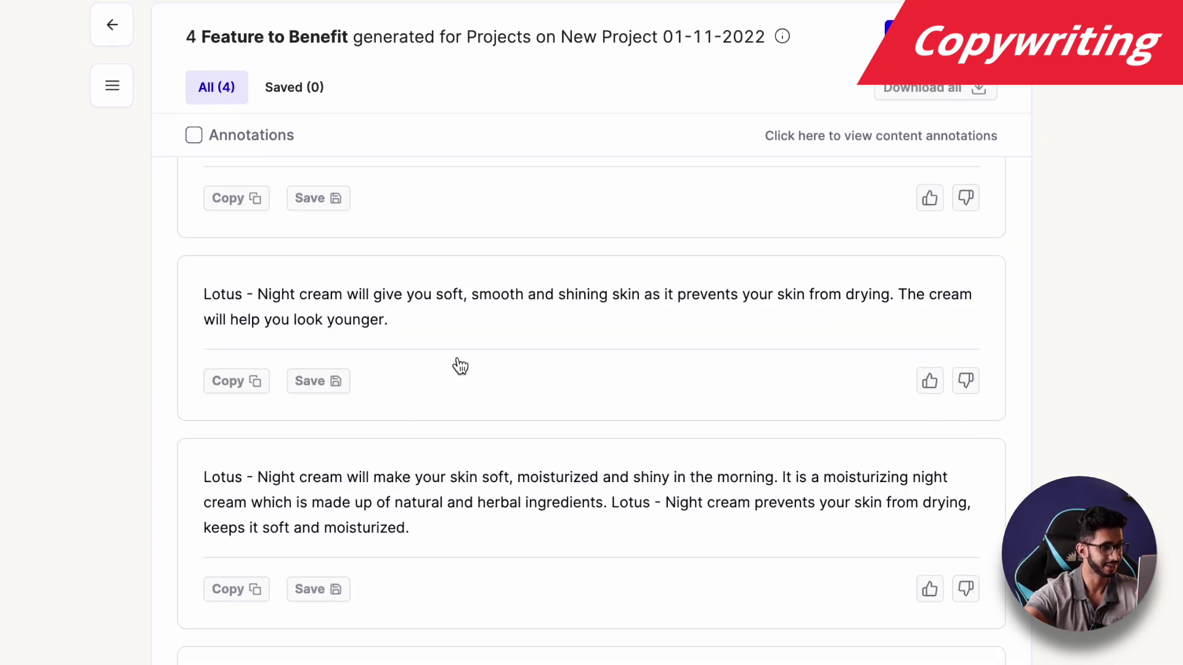
In Compelling Bullet Points, enter "Steps to write an effective article" as the name and the seven steps from "Research thoroughly" to "Publish" as the description
left_click(110, 25)
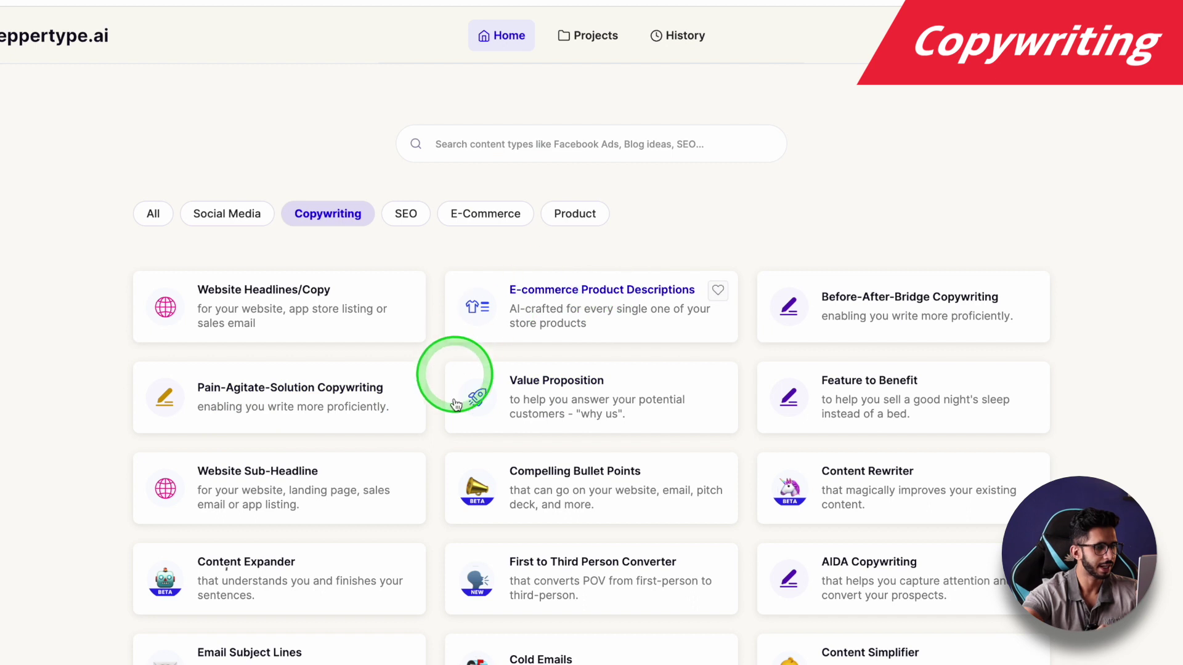
left_click(542, 471)
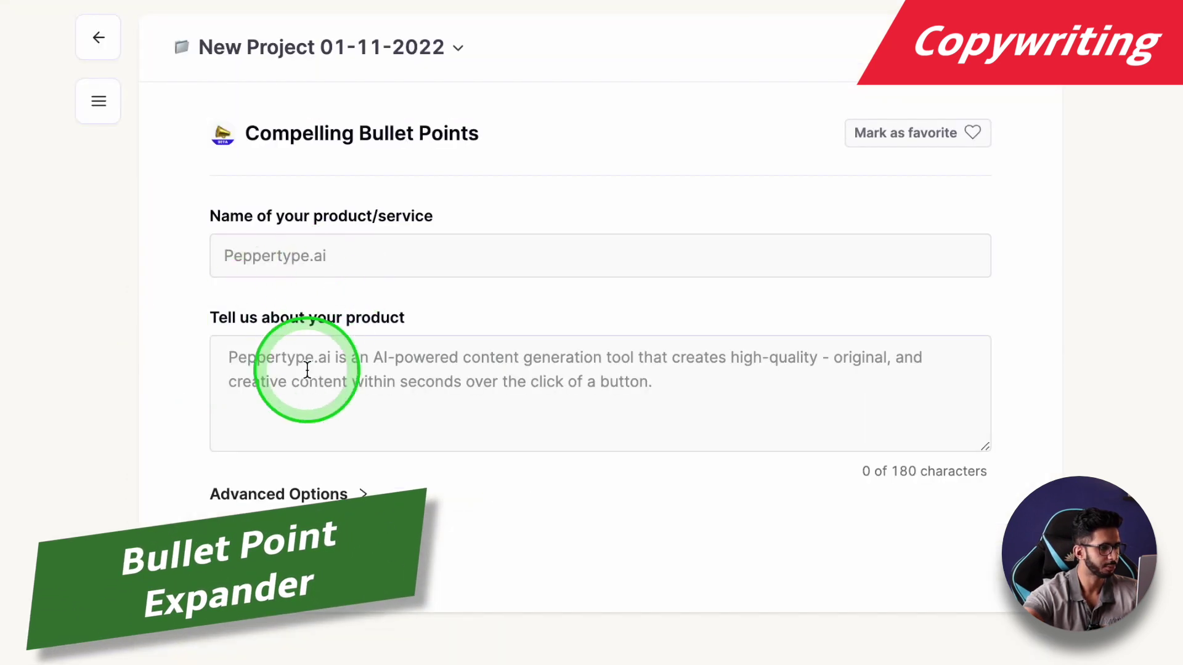
type("Research thoroughly -Draft your content -Add personal opinions and experiences -Add keywords -Proofread and edit -Format and interlink -Publish")
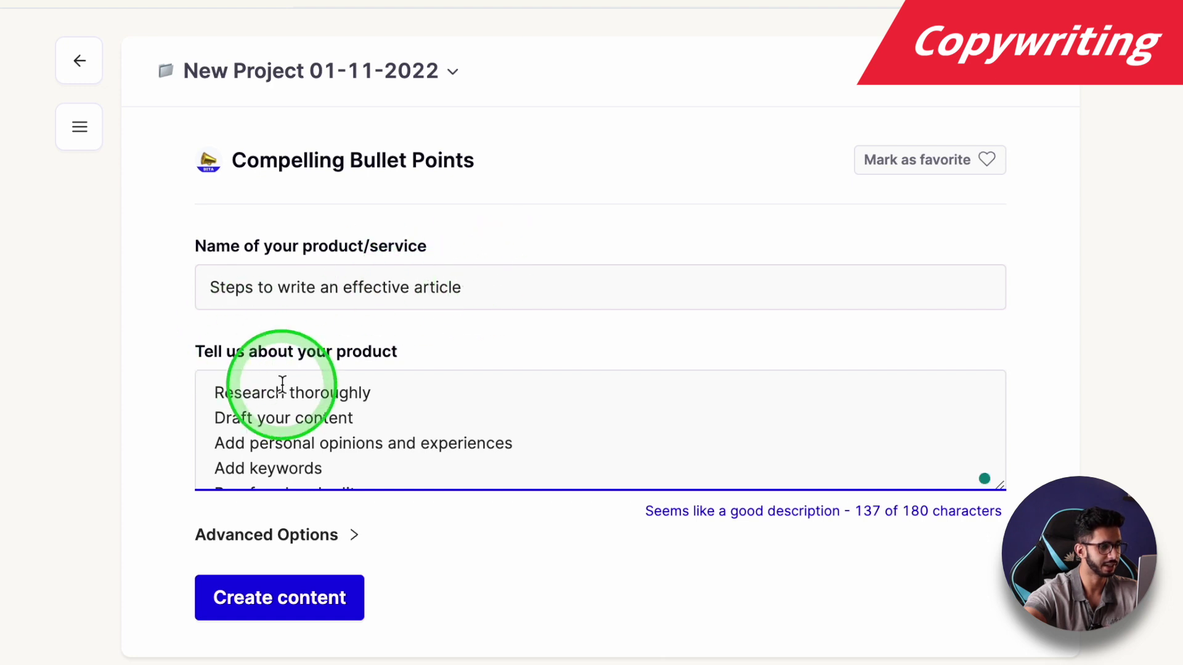
scroll(282, 383, "down", 3)
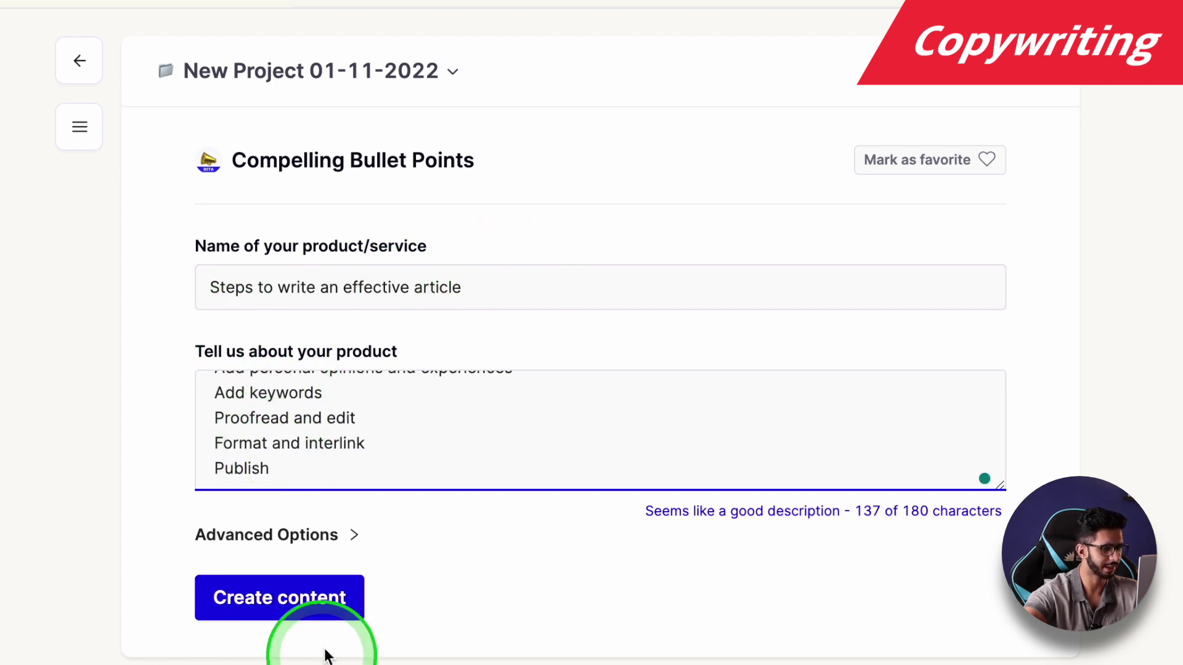
Generate the bullet points for the article-writing steps and compare the resulting versions
left_click(272, 594)
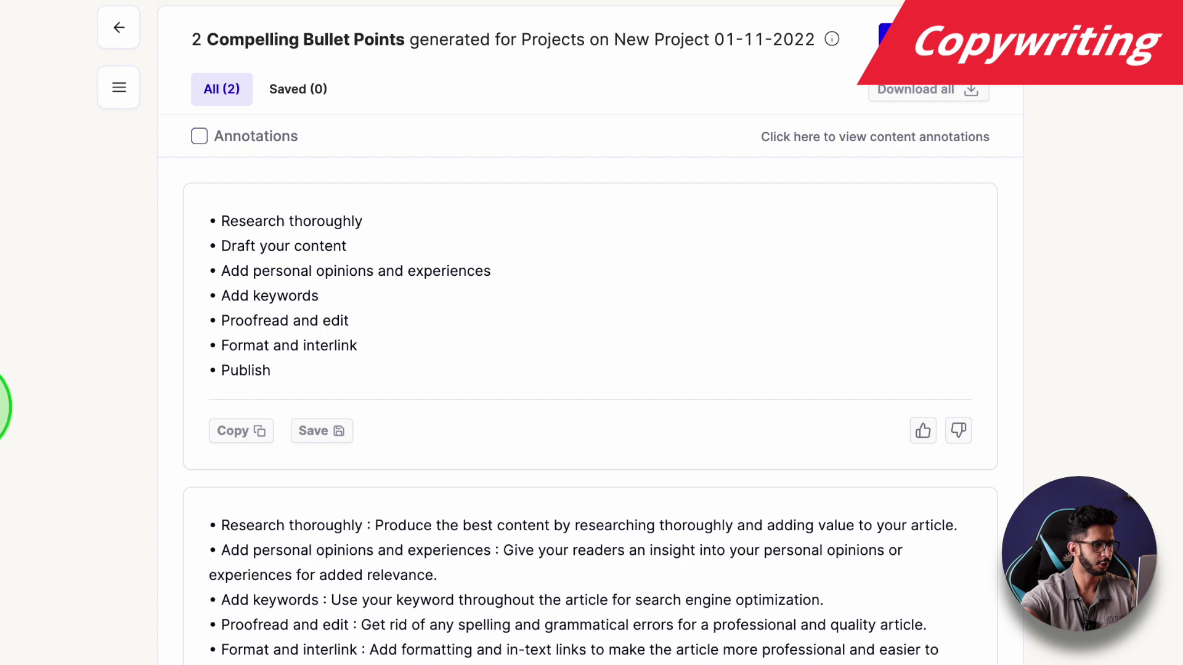
scroll(312, 308, "down", 1)
scroll(171, 316, "up", 1)
scroll(299, 363, "down", 2)
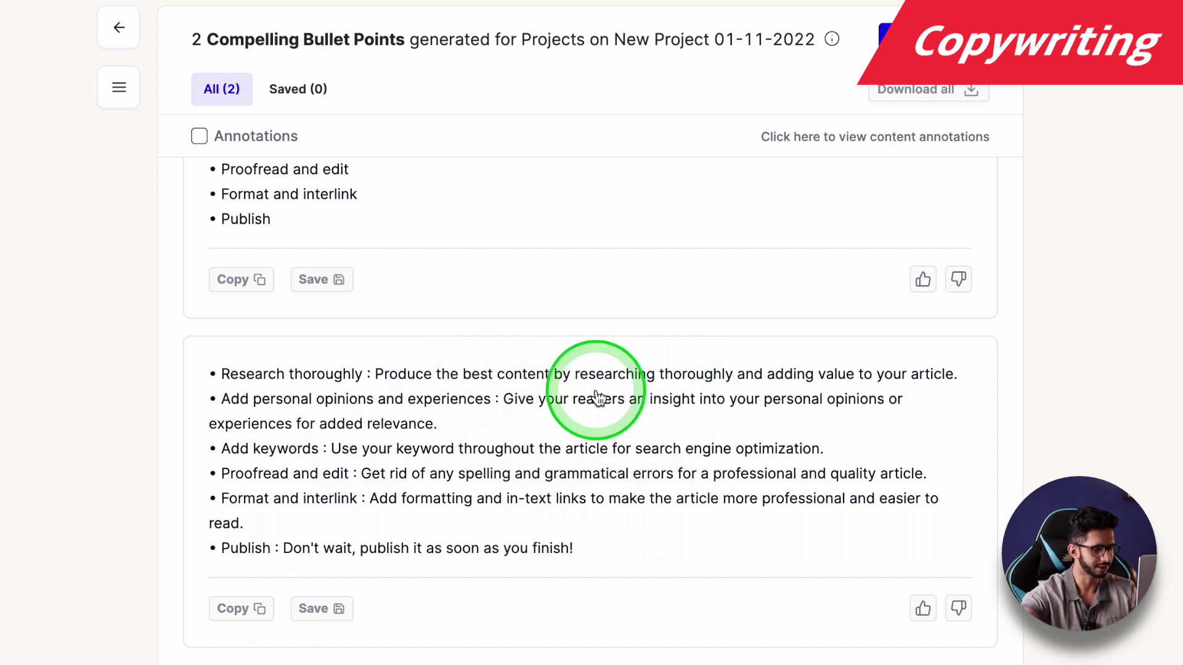
scroll(456, 394, "up", 3)
scroll(455, 394, "down", 3)
scroll(581, 659, "up", 3)
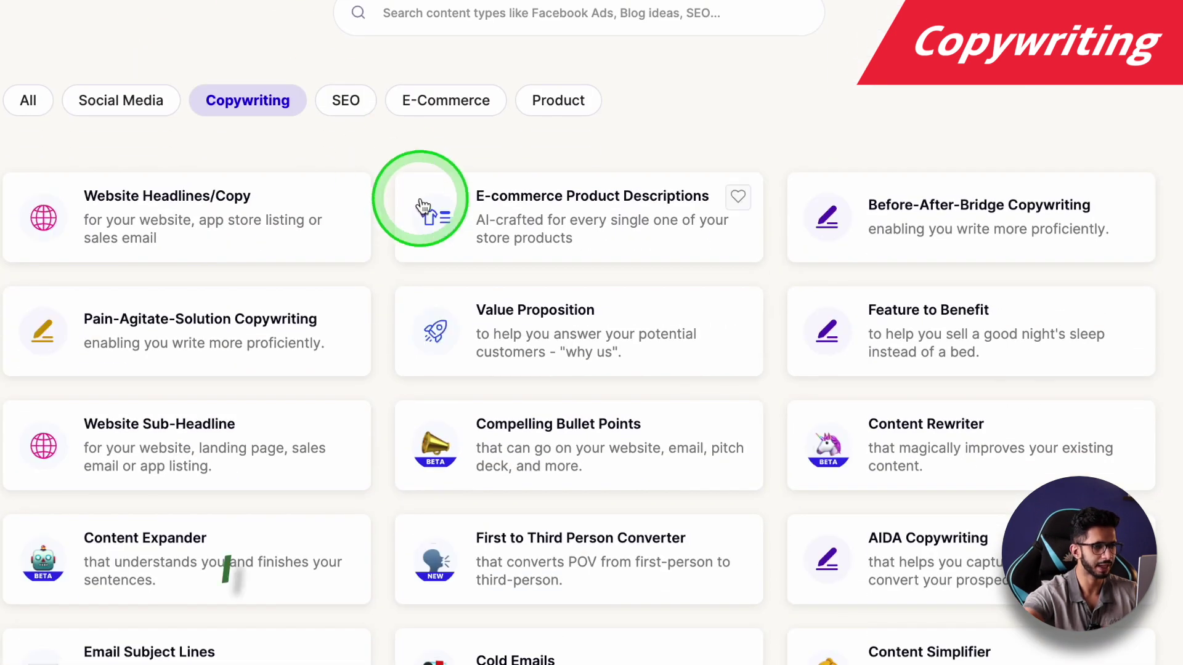
In Content Rewriter, enter the passage beginning "Writing regularly can help you in lot of ways." and generate rewritten versions of it
scroll(721, 230, "down", 1)
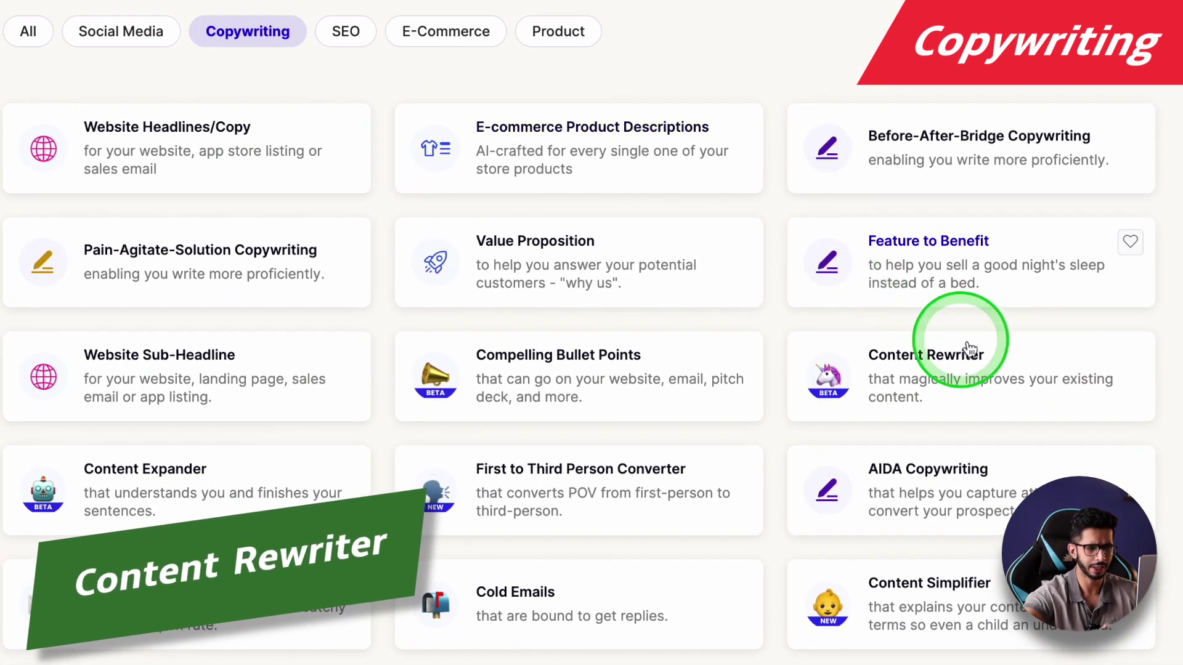
left_click(981, 373)
left_click(463, 181)
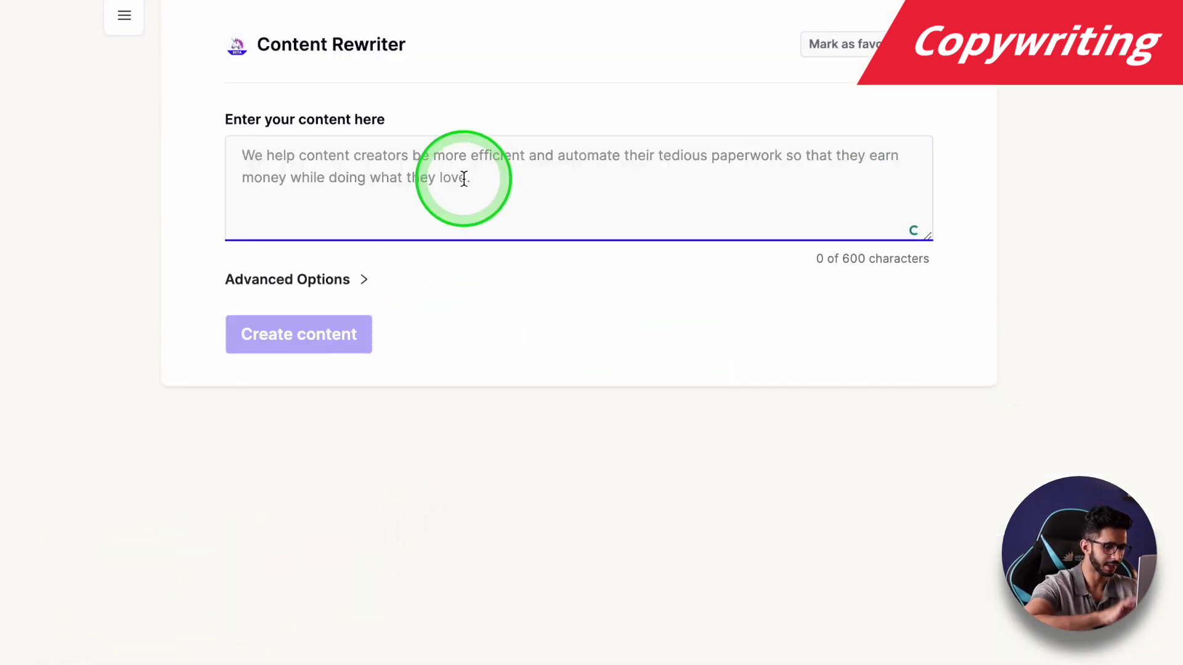
type("Writing regularly can help you in lot of ways. you can gain insight on what’s on your mind and see through reality as it is instead of imagining.")
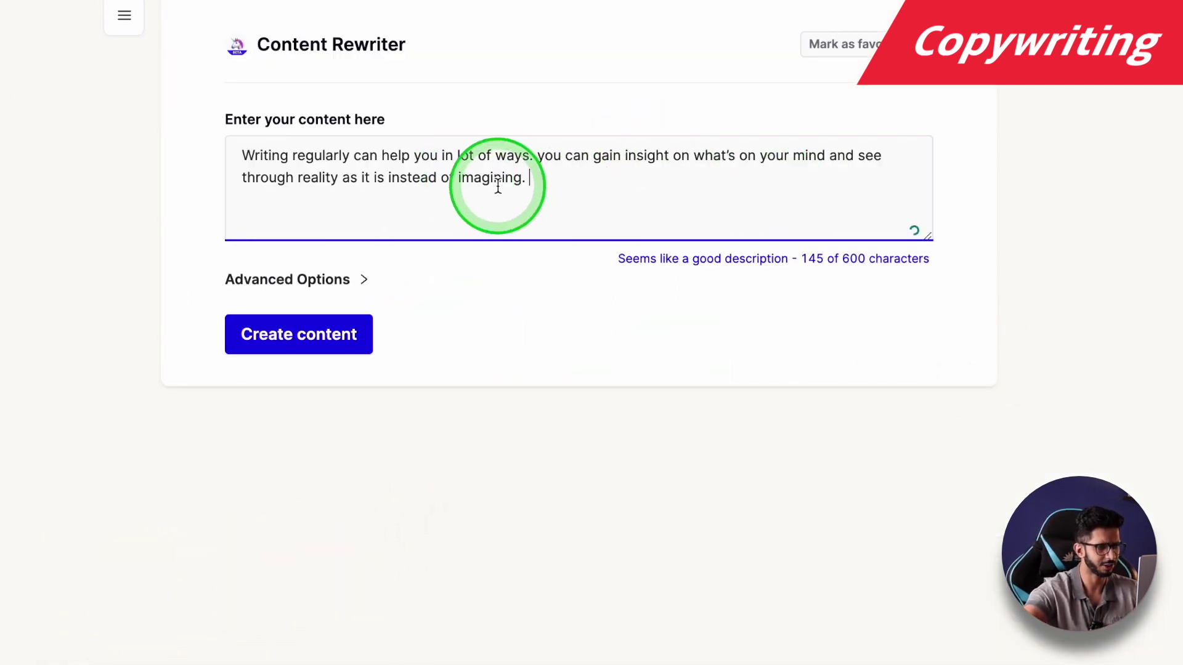
left_click_drag(587, 188, 219, 113)
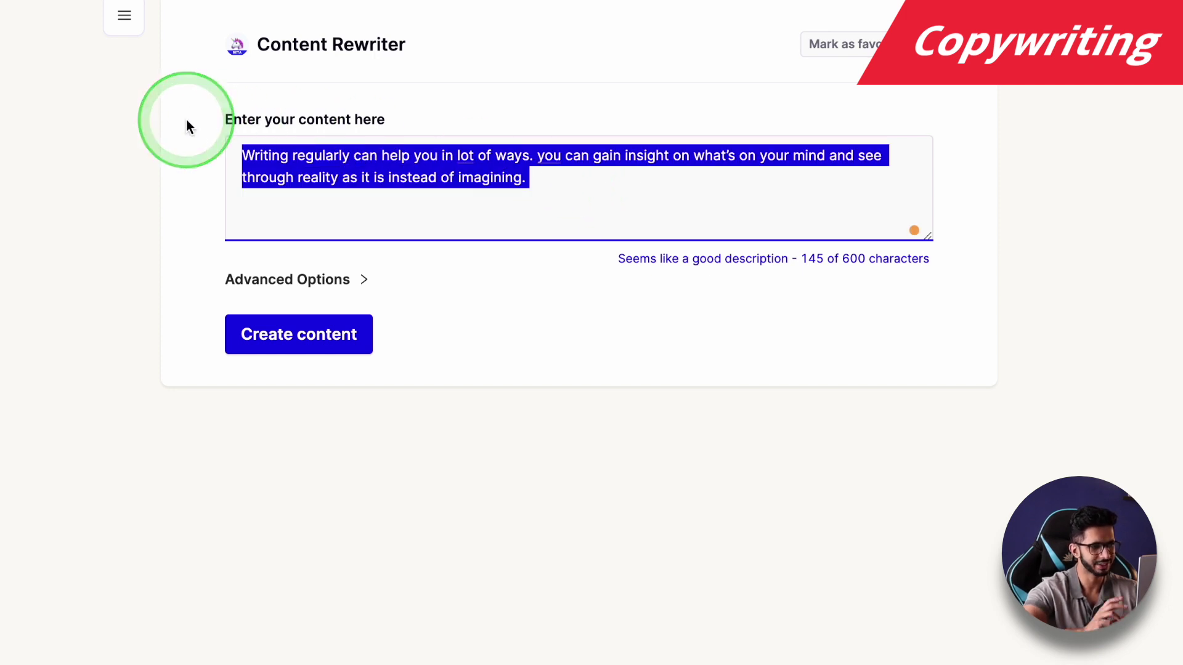
left_click(311, 326)
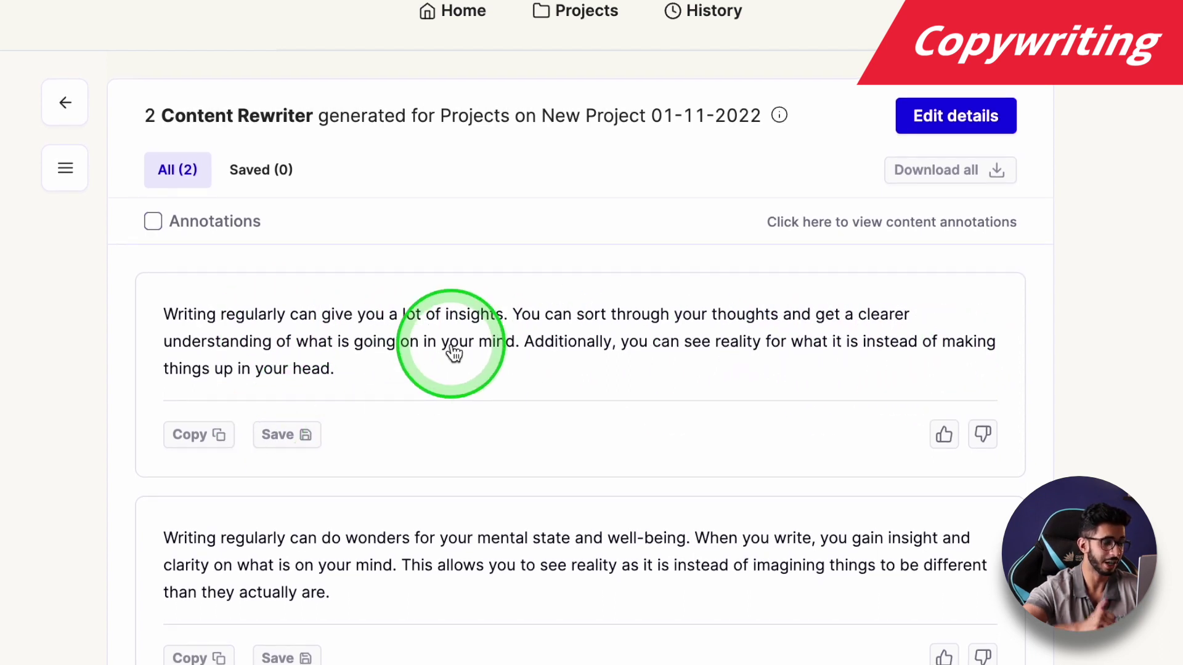
Open Content Expander and enter "Write a goodbye message for my friend who is travelling abroad." as the thought to expand upon
left_click(66, 103)
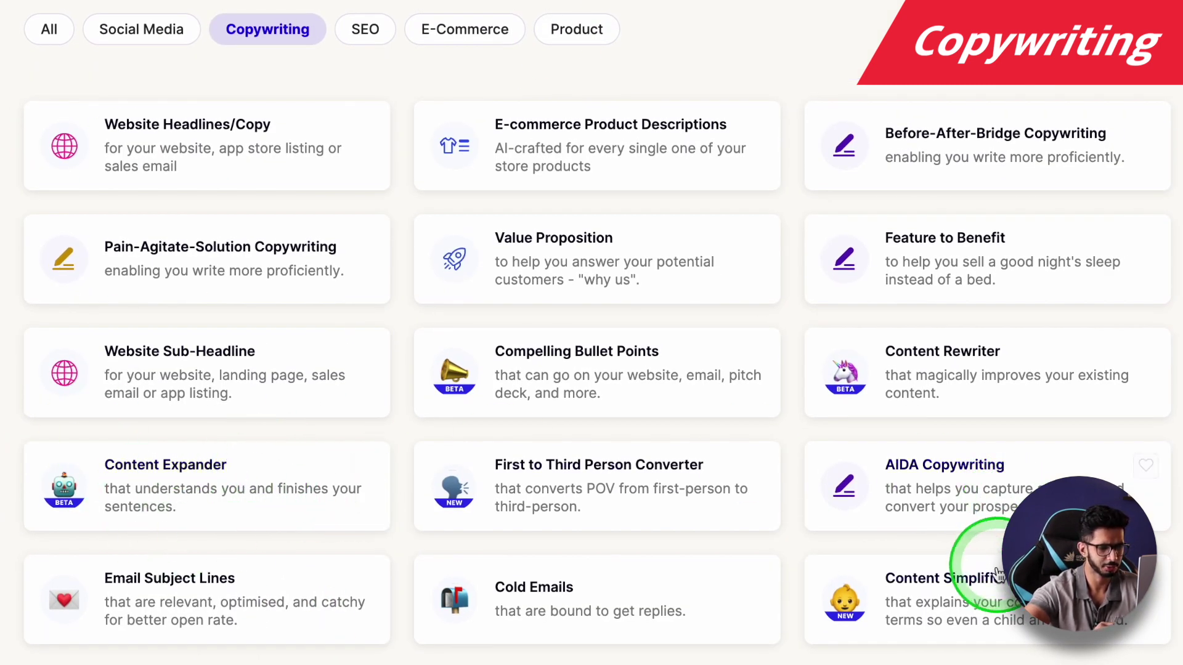
left_click(205, 509)
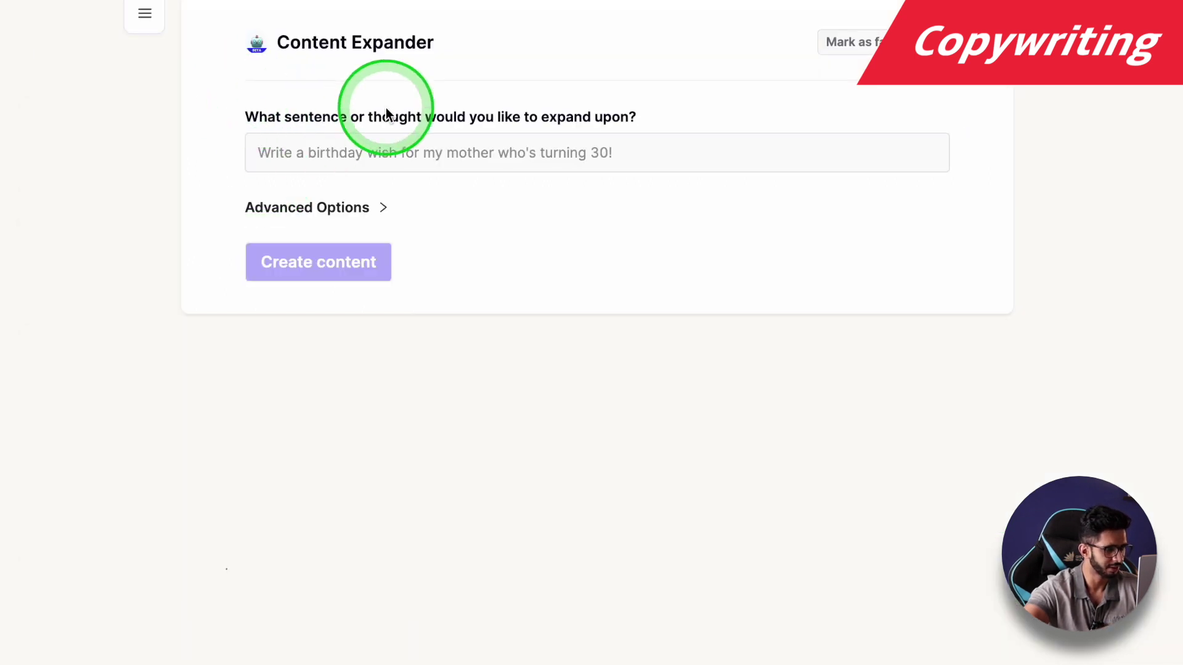
left_click(369, 153)
type("Write a goodbye message for my friend who is travelling abroad.")
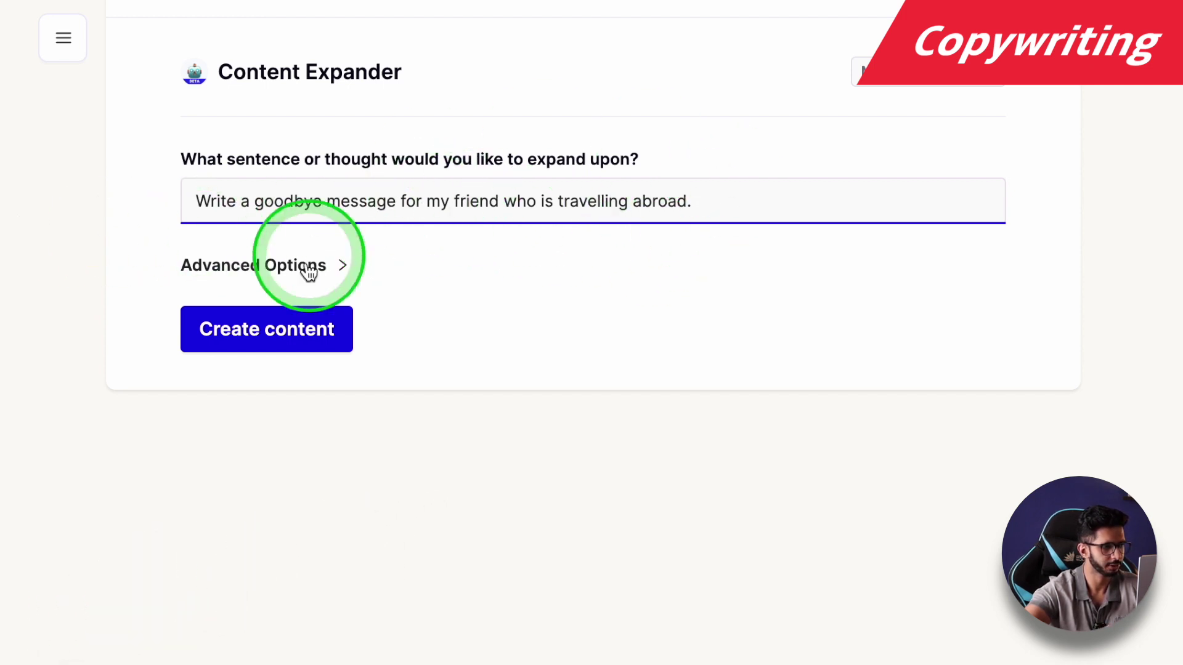
Generate the expanded goodbye messages and read through the results
left_click(302, 329)
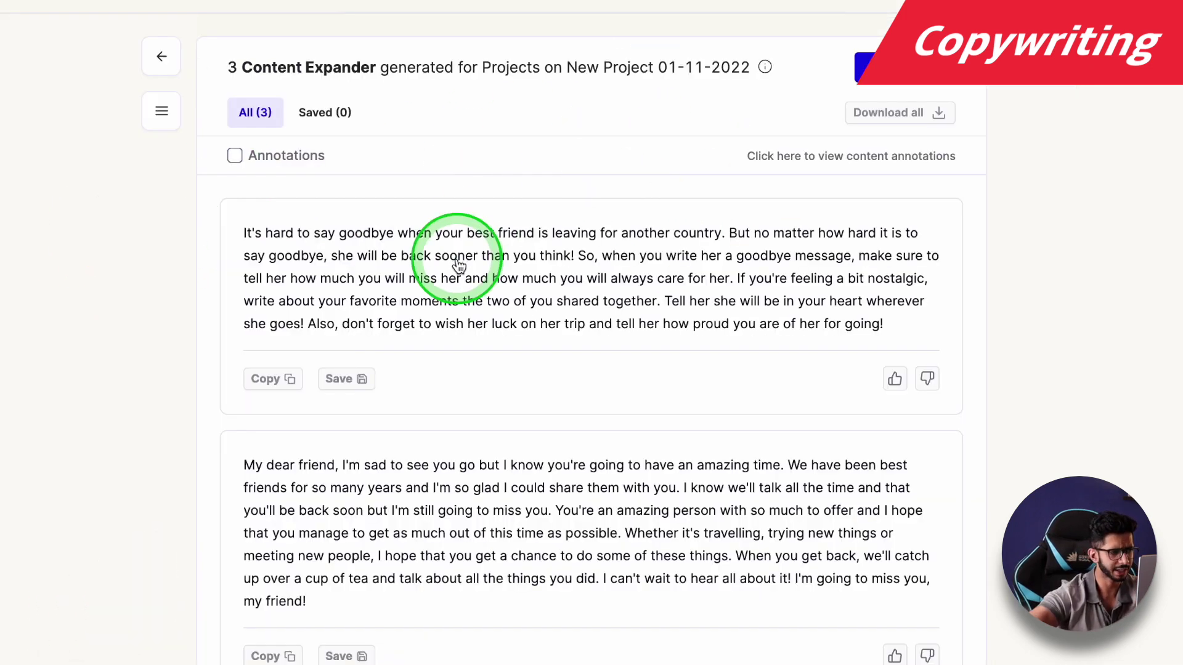
scroll(459, 265, "down", 1)
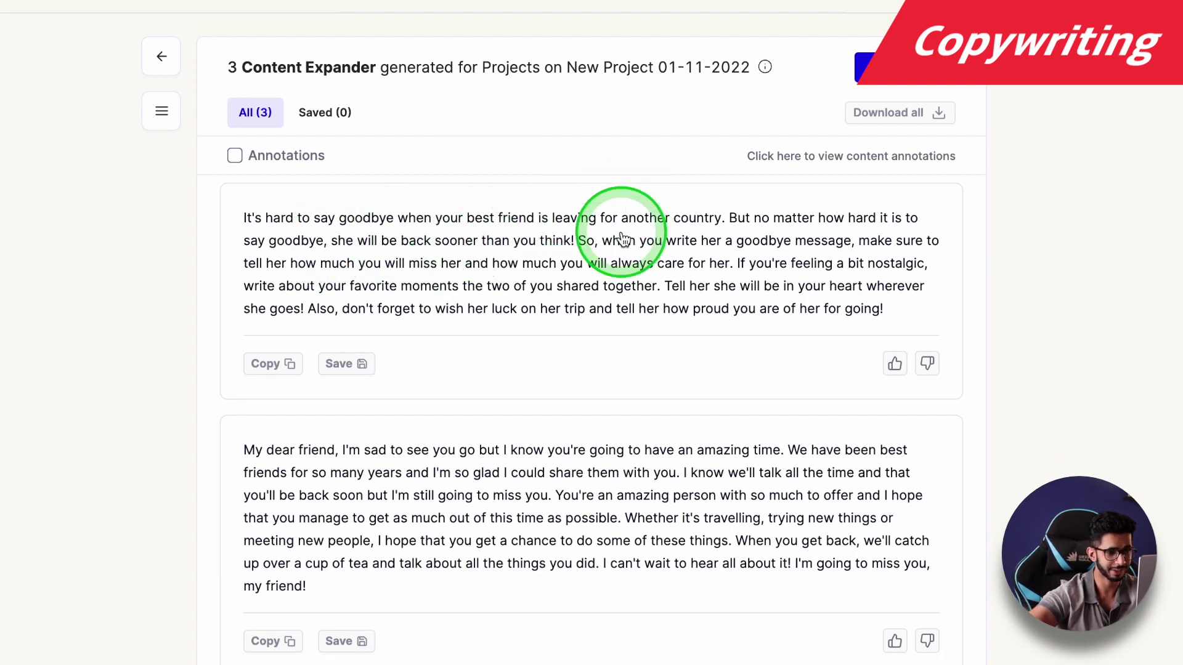
scroll(623, 237, "down", 1)
scroll(624, 237, "down", 4)
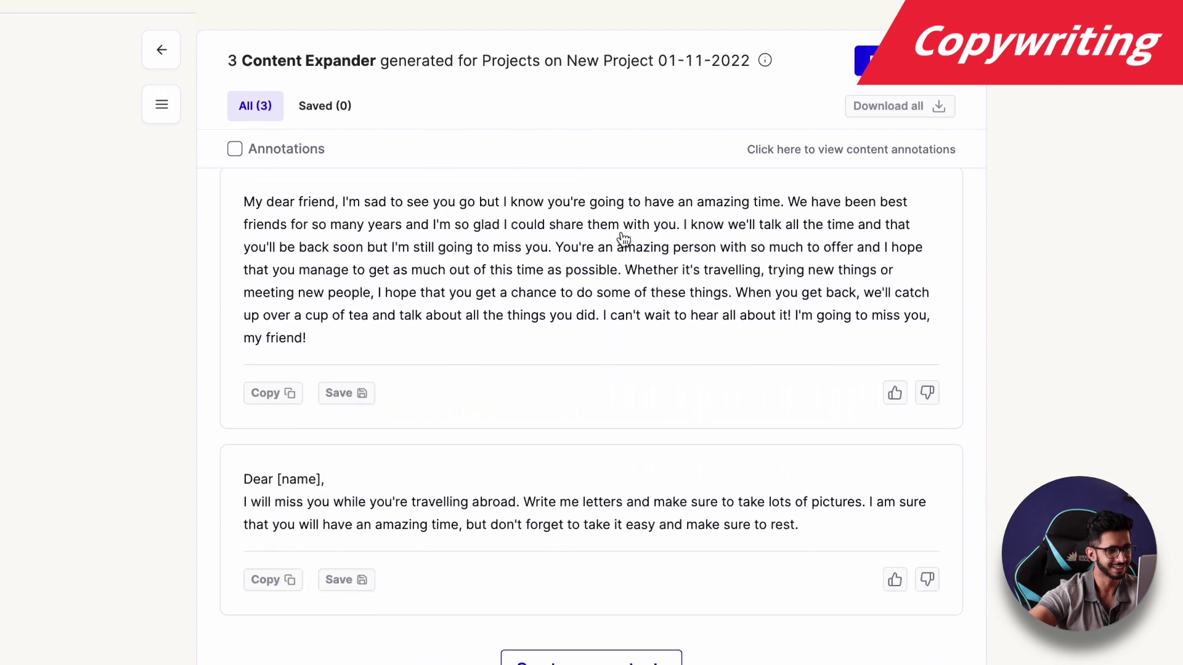
scroll(624, 237, "up", 4)
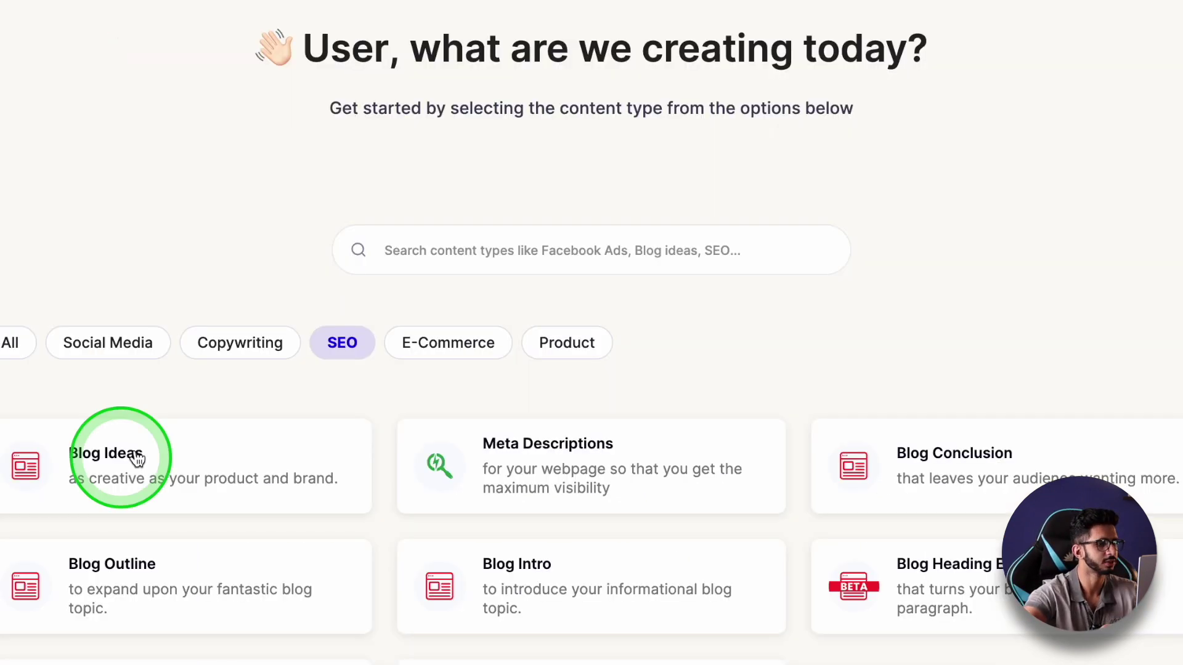
From the SEO content types, use Blog Intro to generate an introduction for "Best Chrome Extensions for Productivity (2022) – Get More Done"
left_click(320, 340)
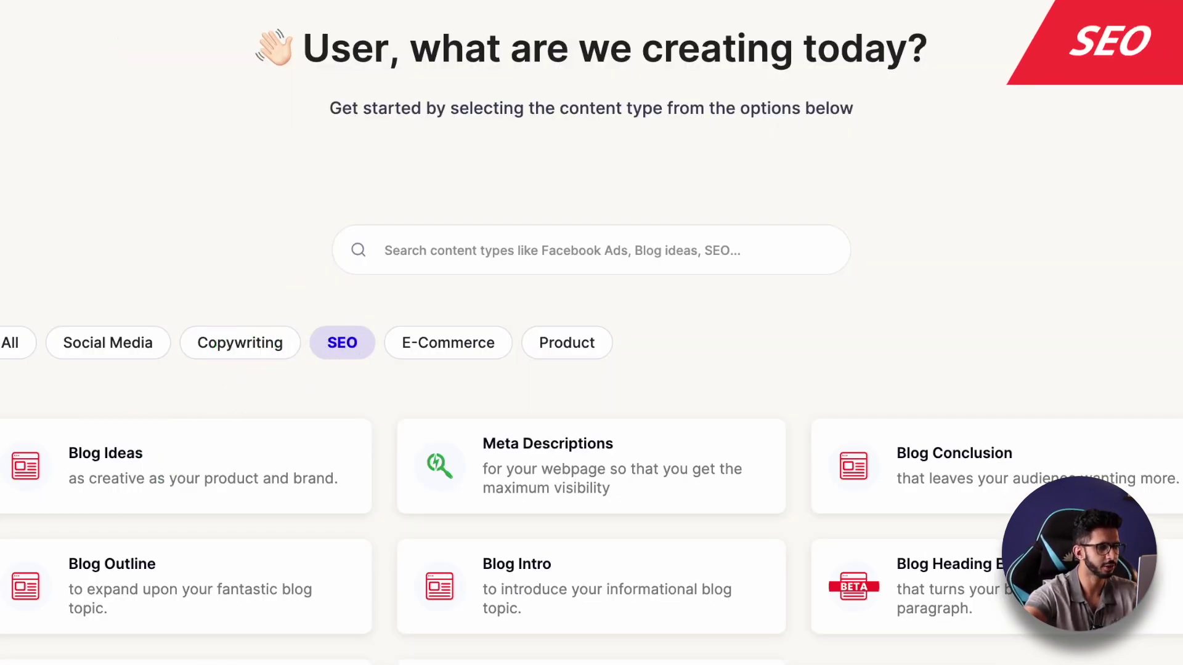
left_click(744, 459)
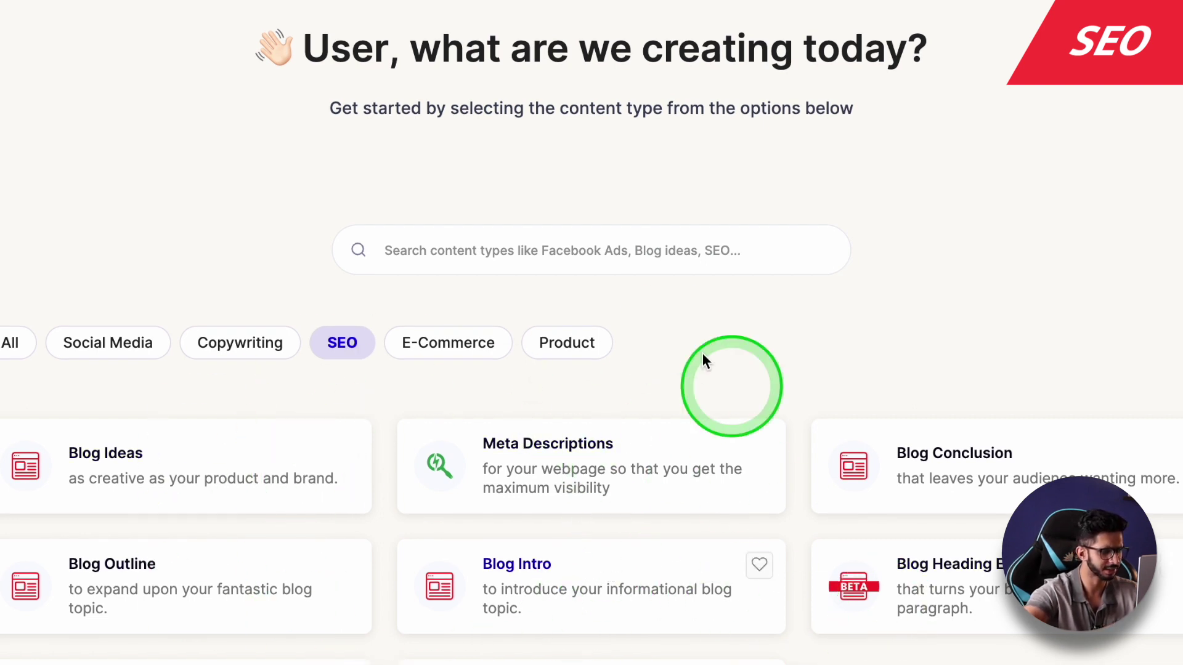
left_click(535, 584)
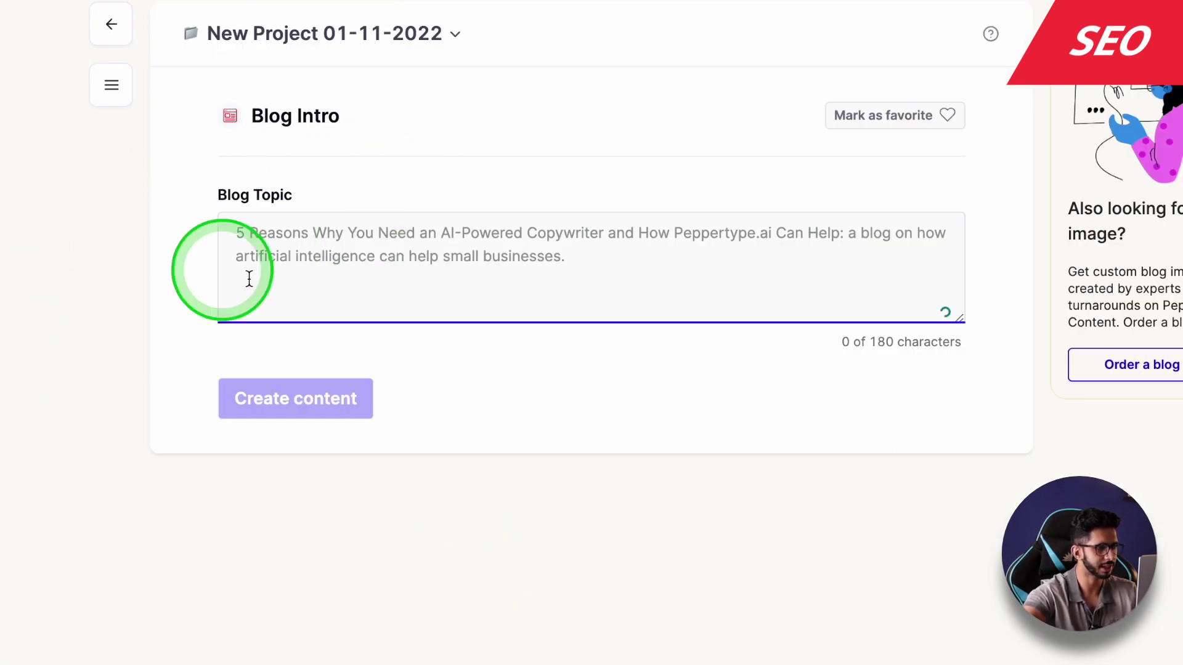
type("Best Chrome Extensions for Productivity (2022) – Get More Done")
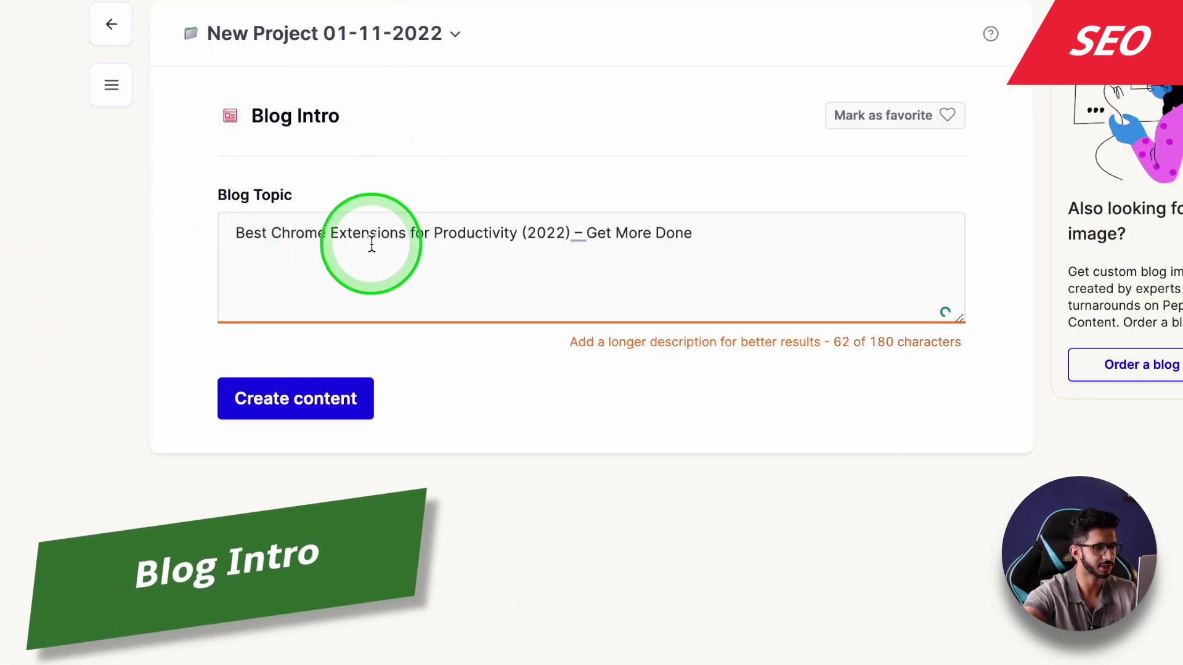
left_click(298, 399)
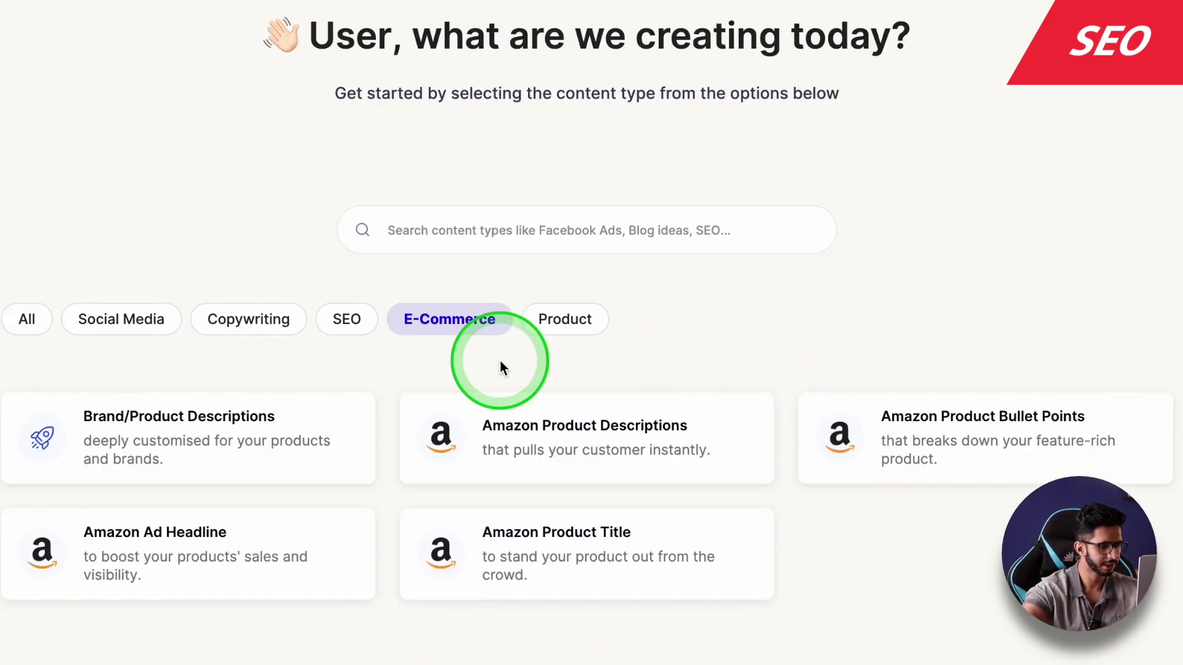
In Product Review Generator, enter "PepperType" as the product, "AI Content Writer" as description and "Easy to Use, Good Output, User Interface, Word Count" as likes
left_click(597, 319)
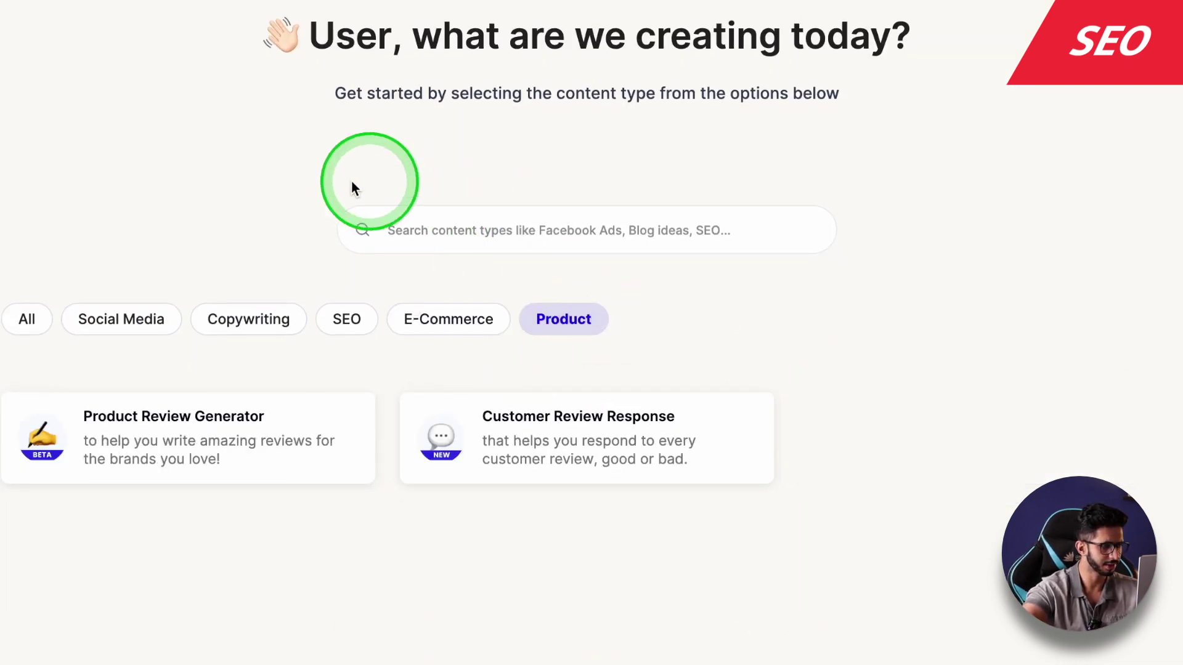
left_click(246, 438)
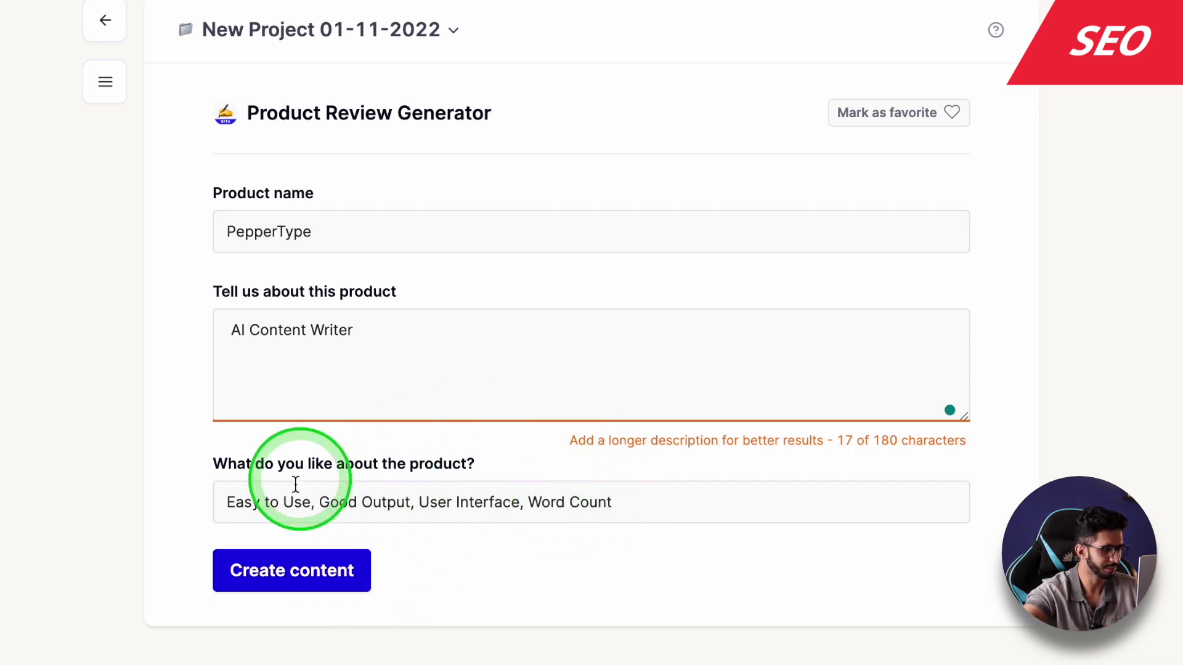
Generate the product reviews for PepperType and read through the results
left_click(294, 581)
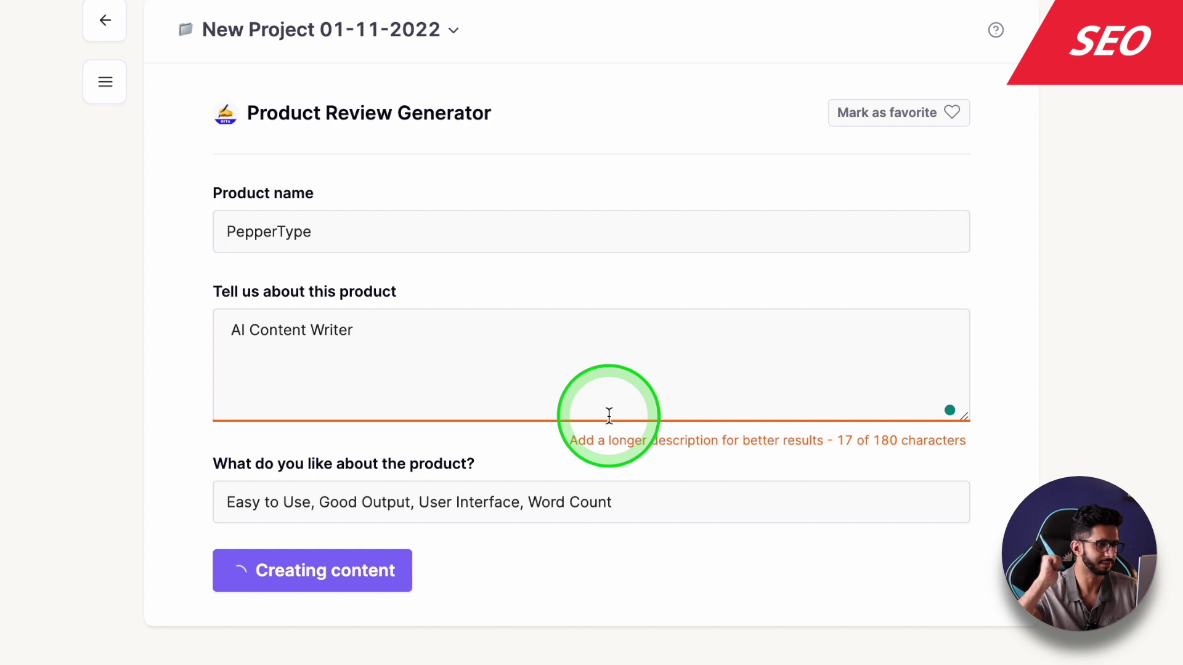
scroll(186, 419, "down", 1)
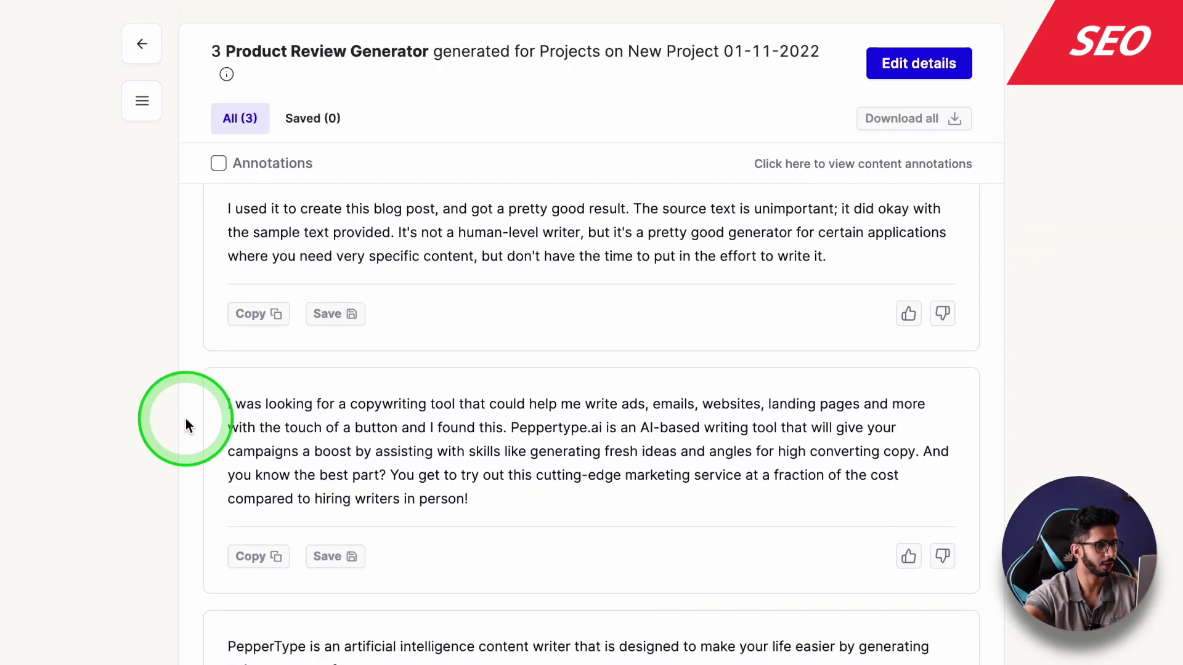
scroll(187, 425, "down", 1)
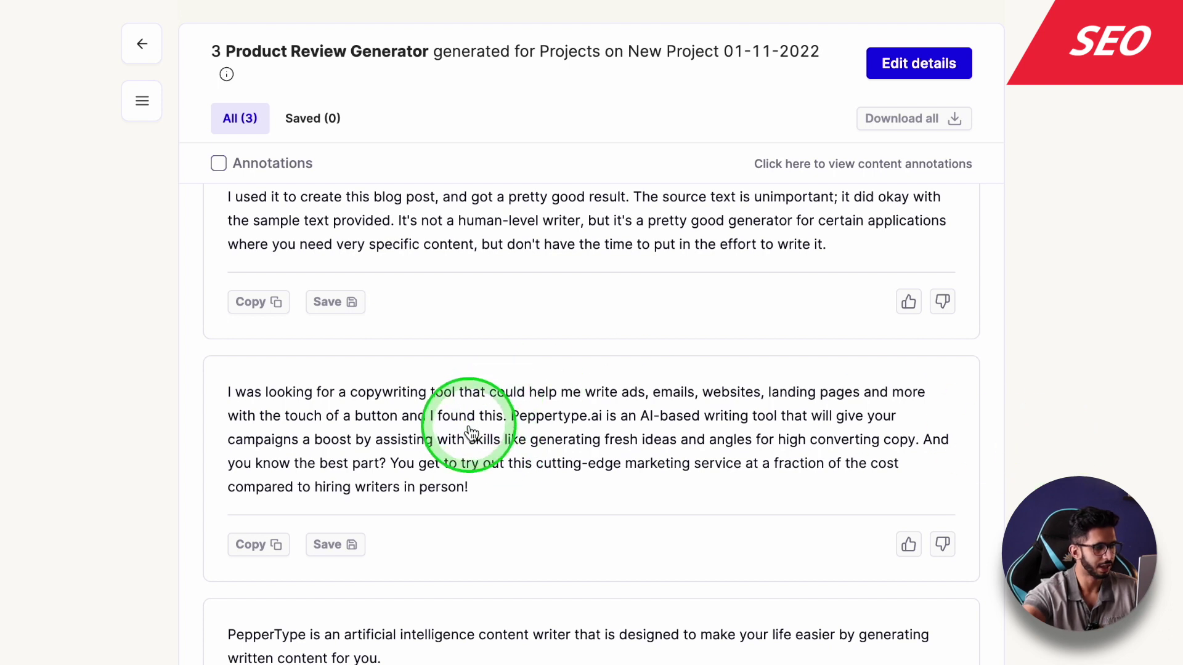
scroll(467, 444, "down", 3)
scroll(465, 444, "up", 2)
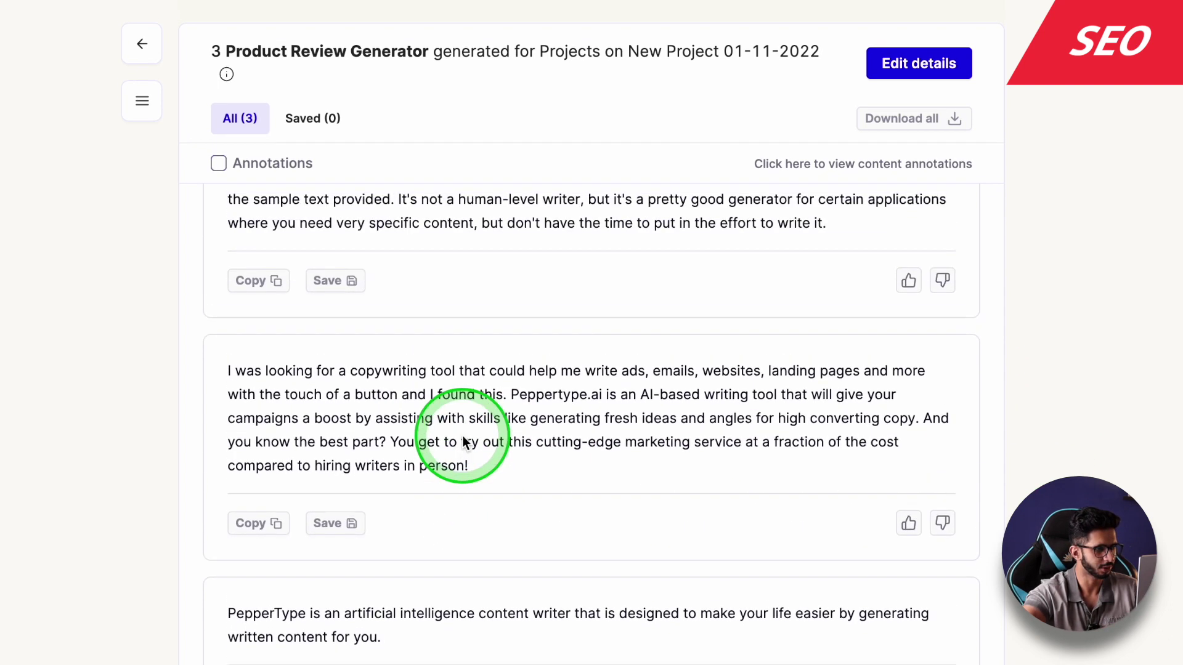
scroll(463, 441, "up", 1)
scroll(462, 441, "down", 3)
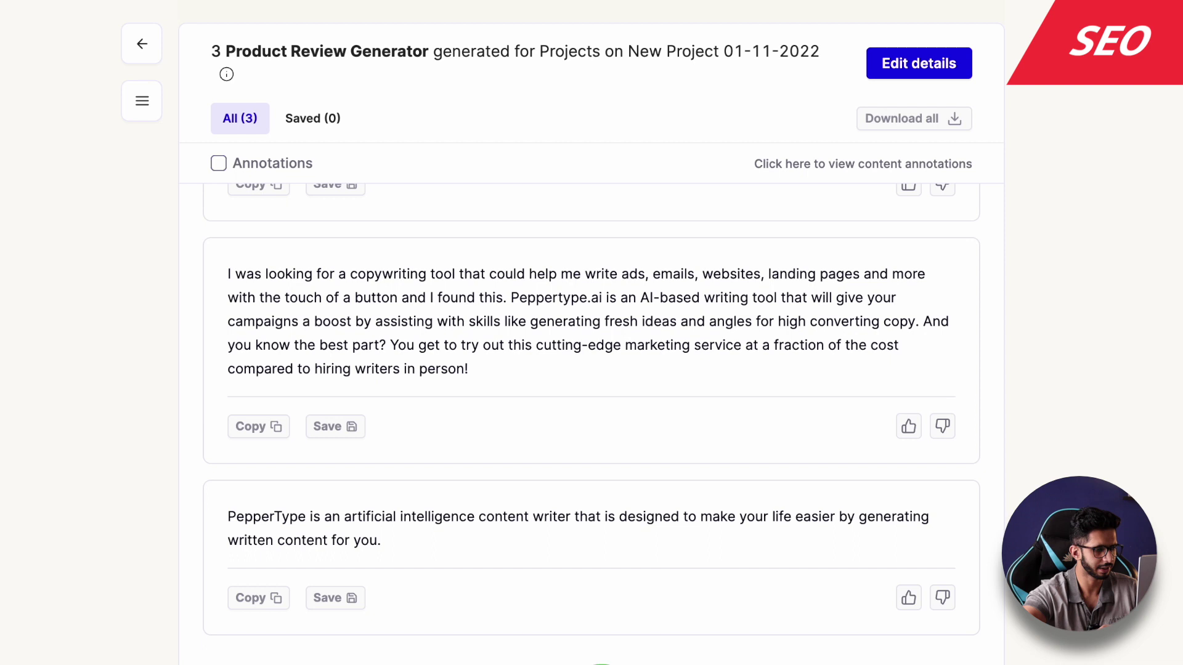
Read through the additional generated product reviews and return to the content type selection
scroll(602, 660, "up", 3)
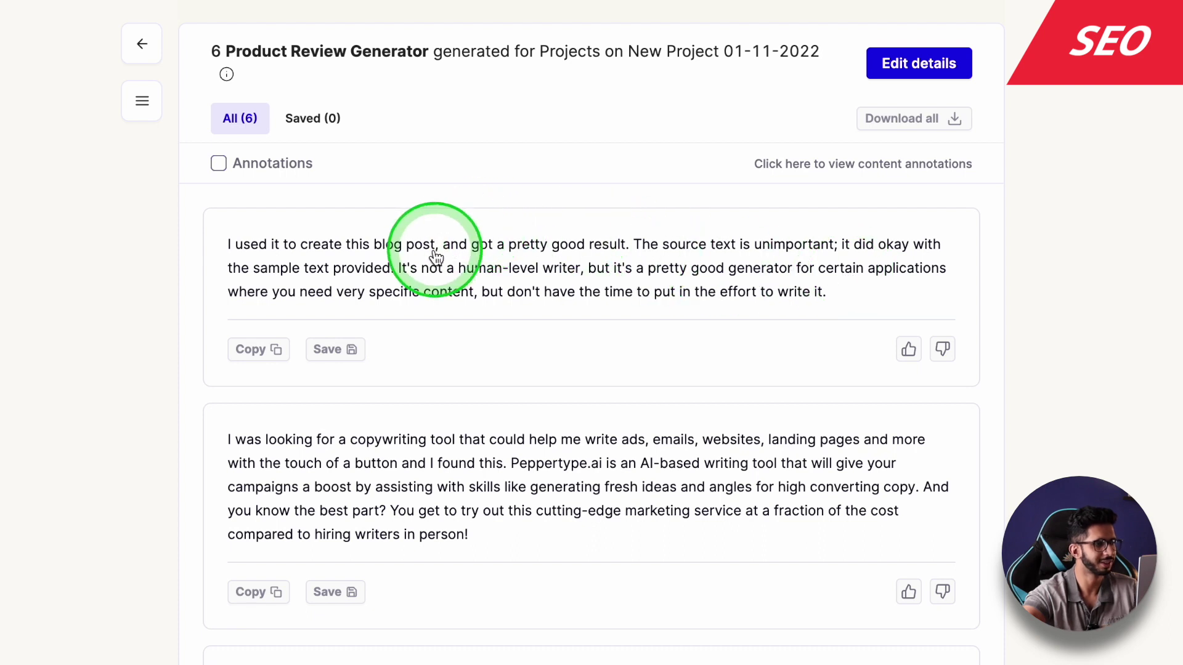
scroll(435, 254, "down", 9)
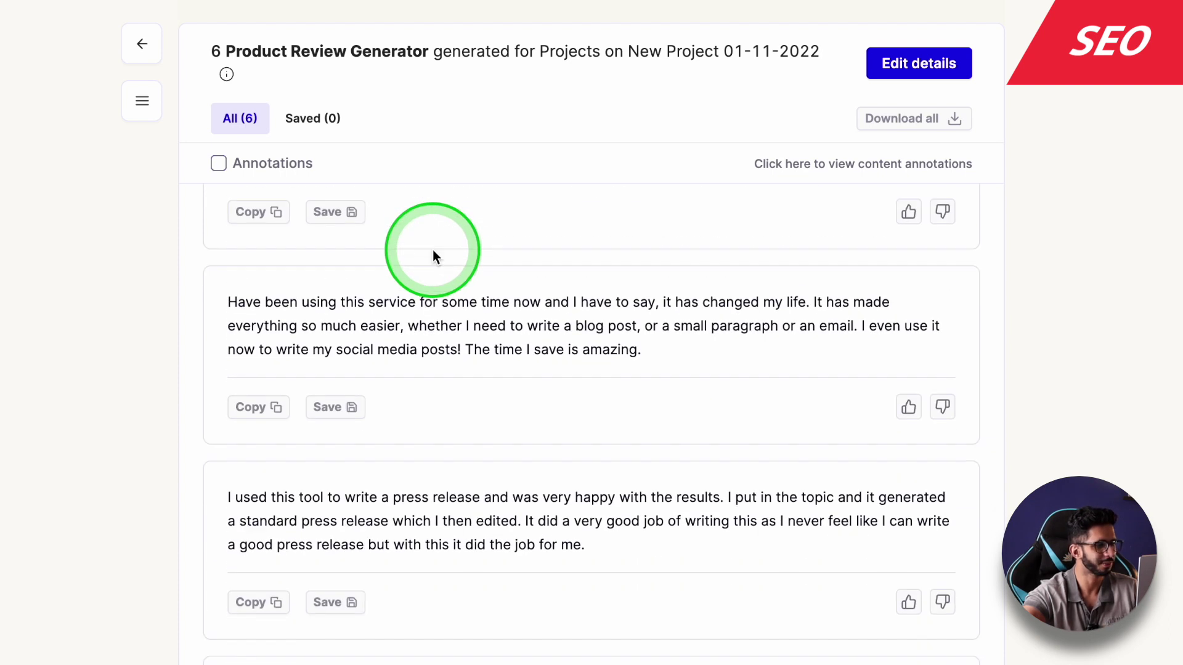
scroll(432, 255, "down", 4)
scroll(433, 257, "up", 8)
scroll(433, 257, "up", 6)
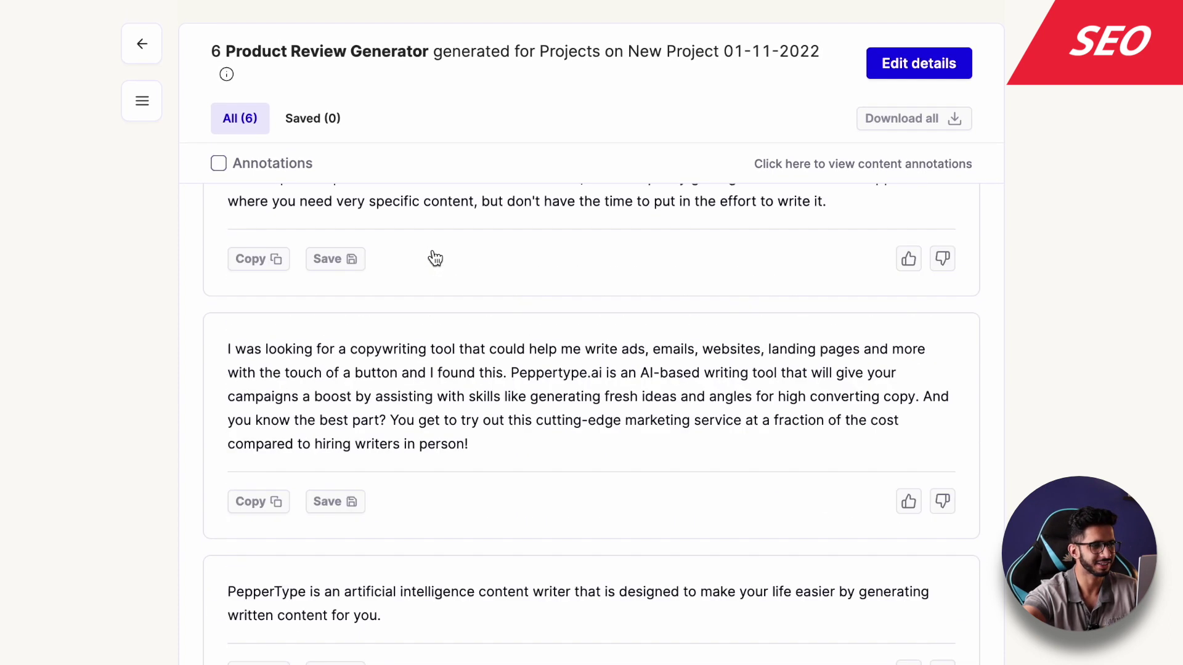
left_click(144, 49)
left_click(220, 301)
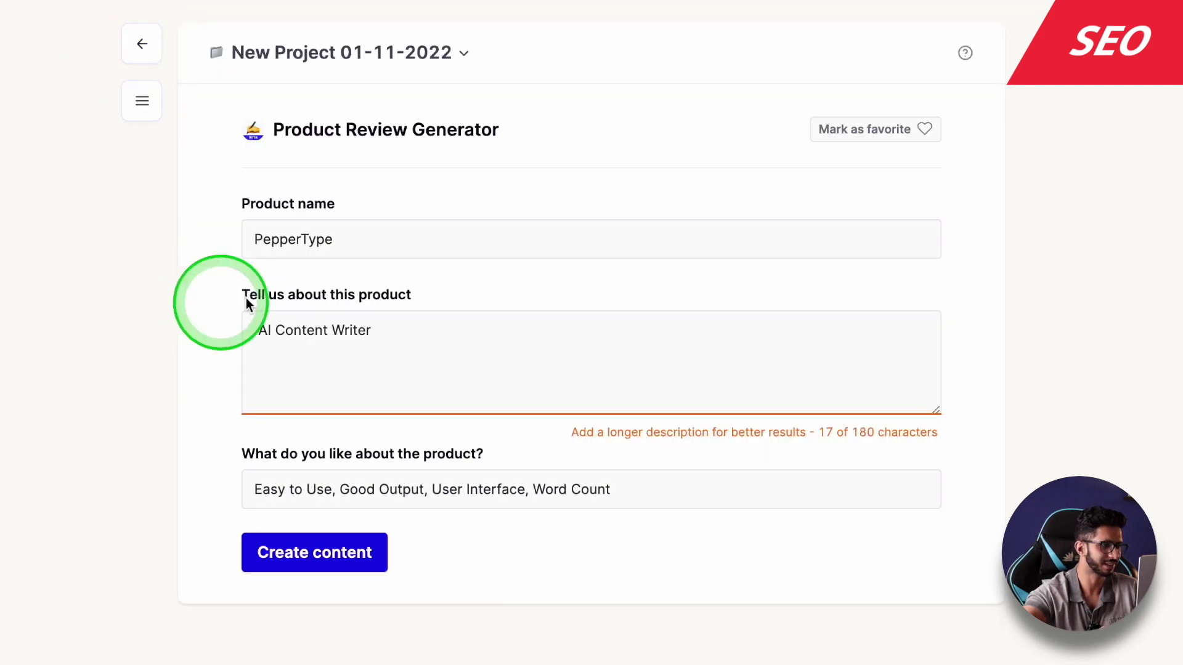
left_click(146, 48)
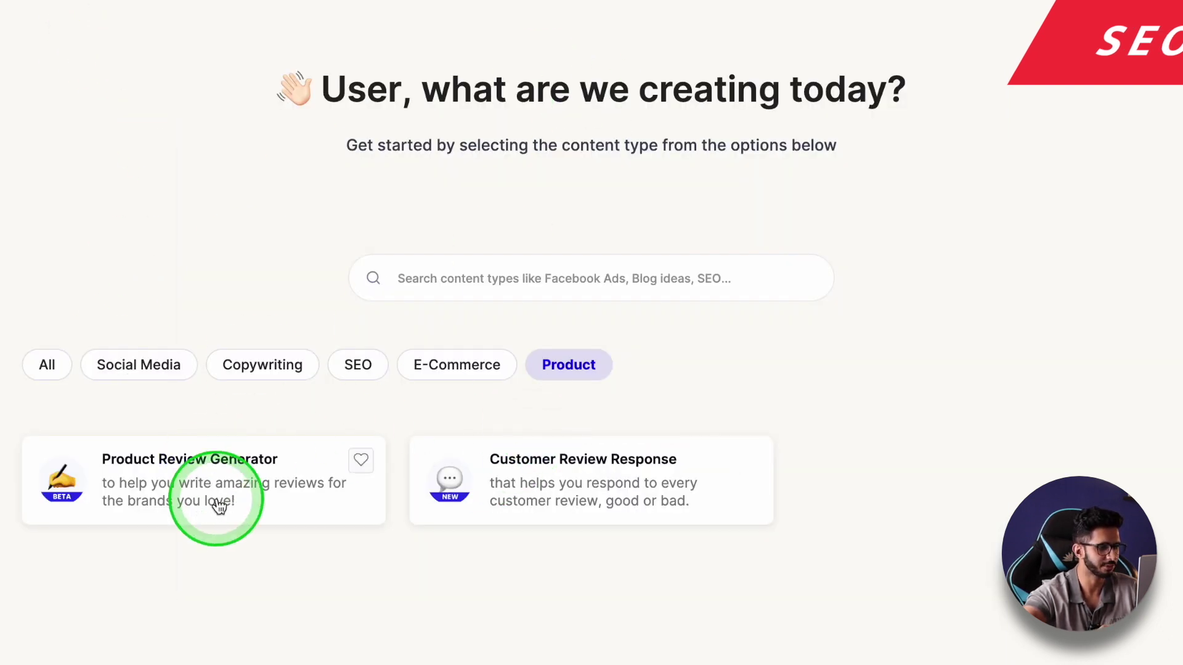
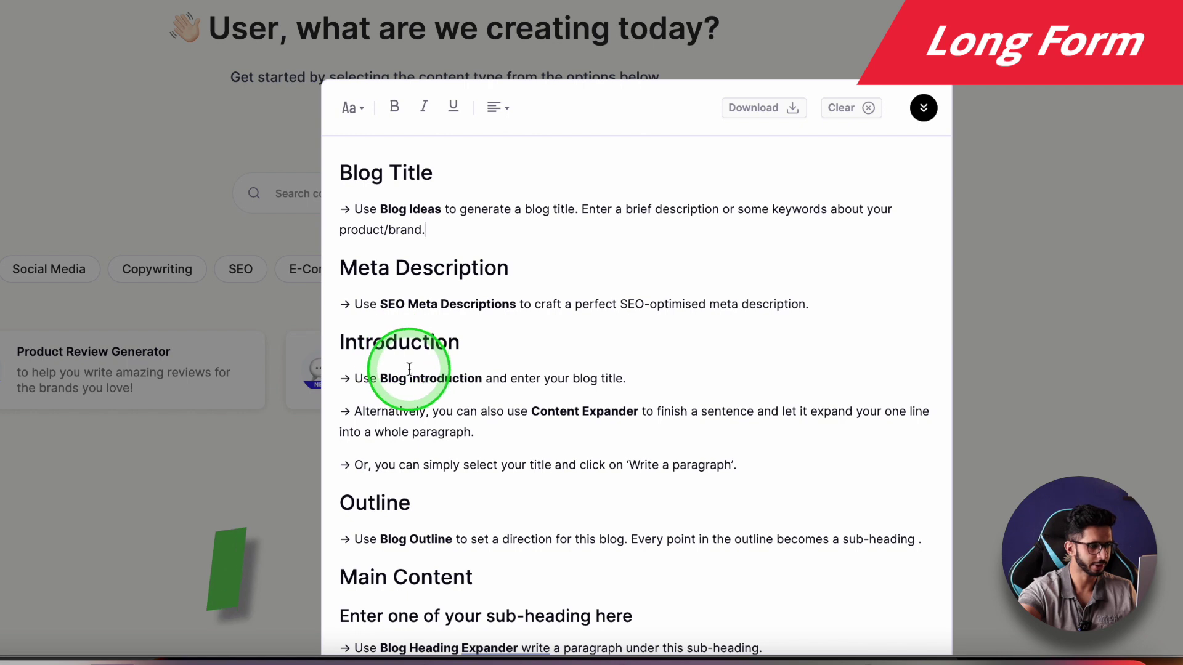
Open Blog Introduction from the note template and generate intros for the topic "Different Type of Coffee Beans Around the World"
left_click(441, 389)
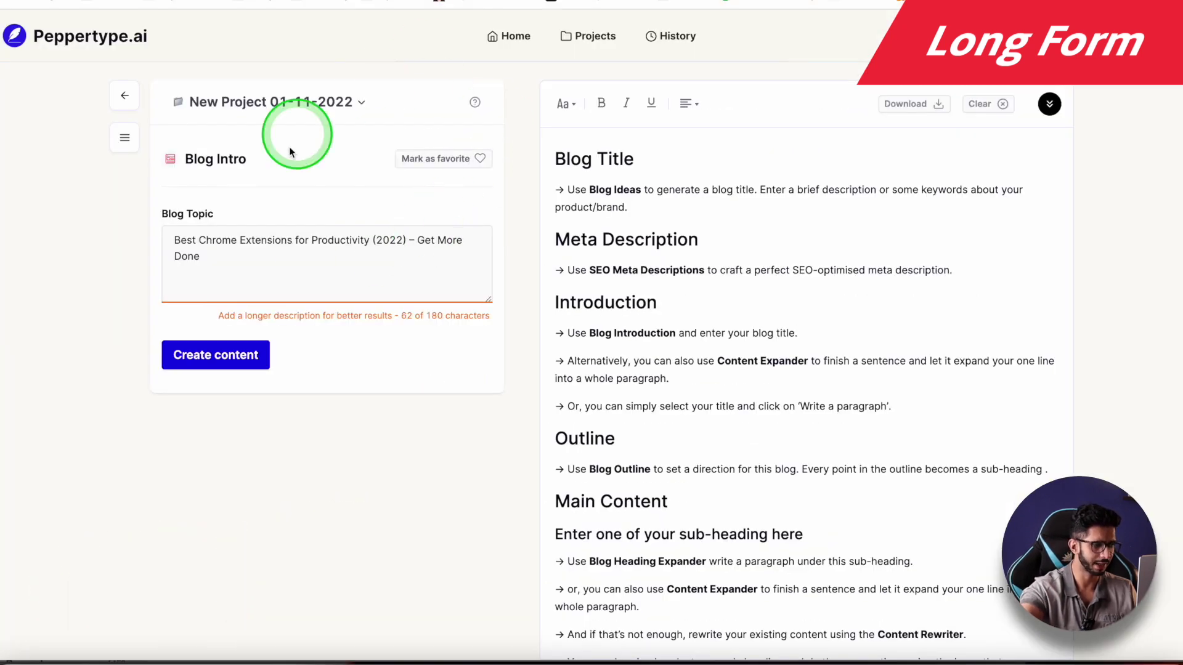
triple_click(311, 240)
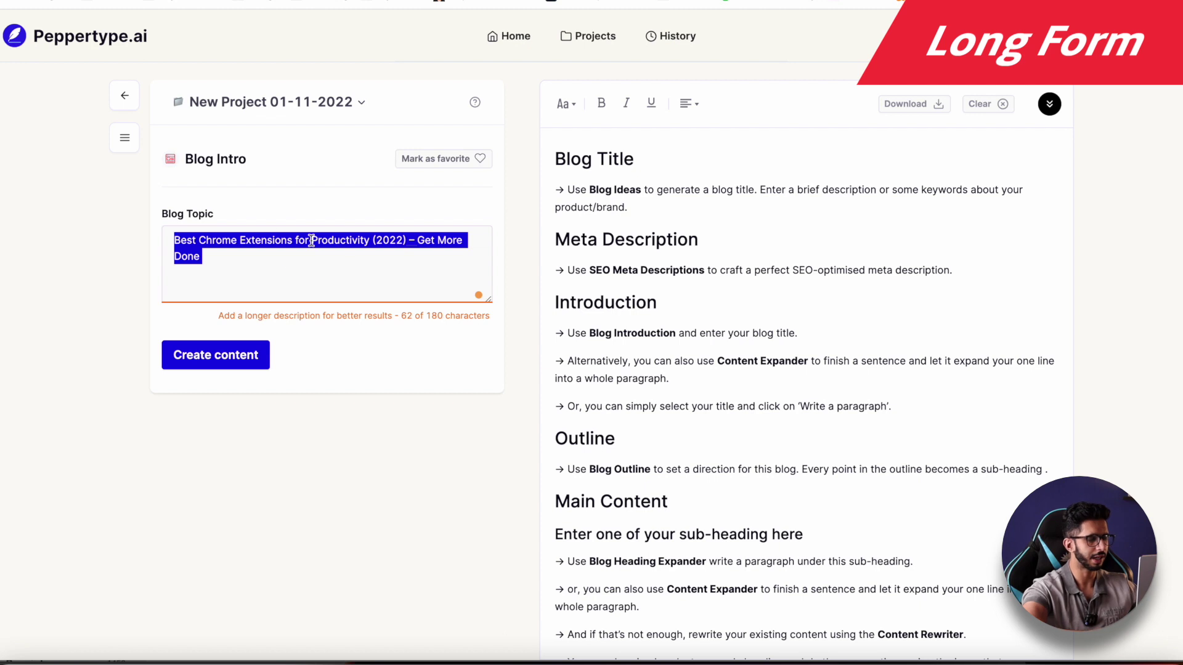
type("D")
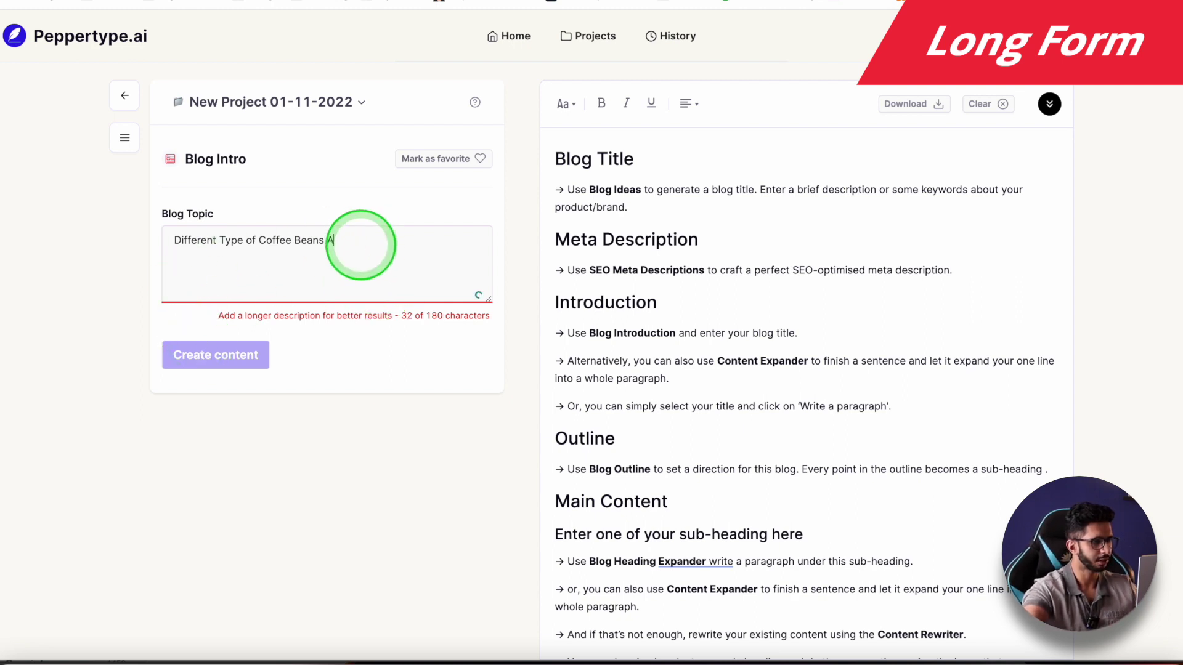
type("he World")
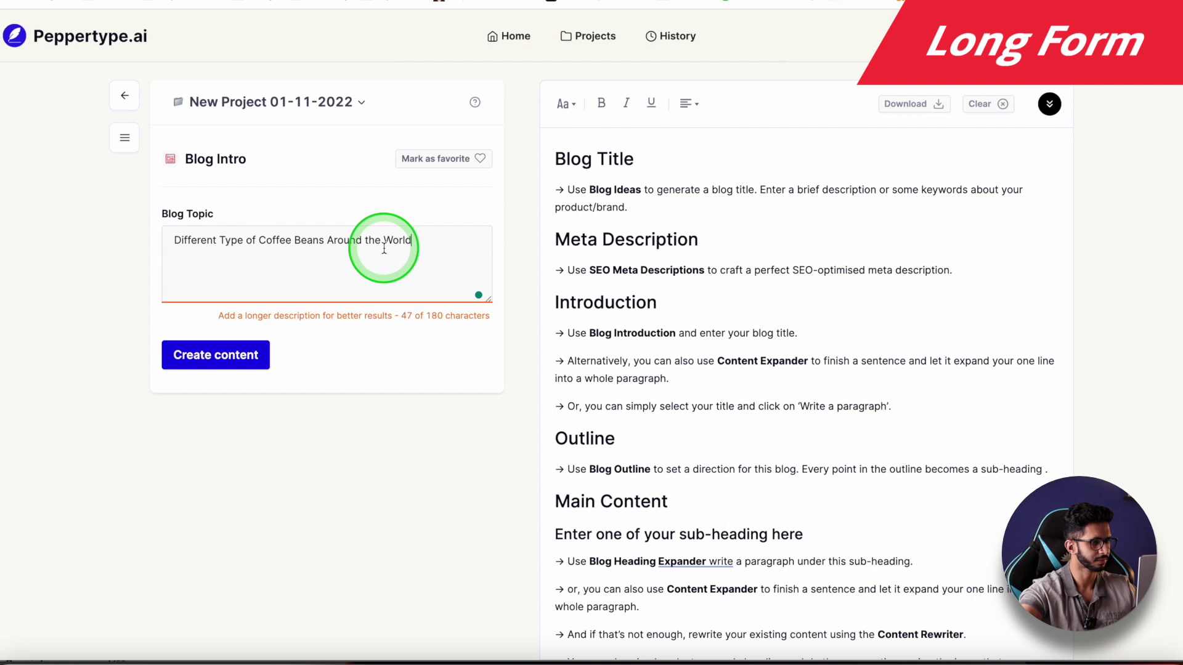
left_click(175, 242)
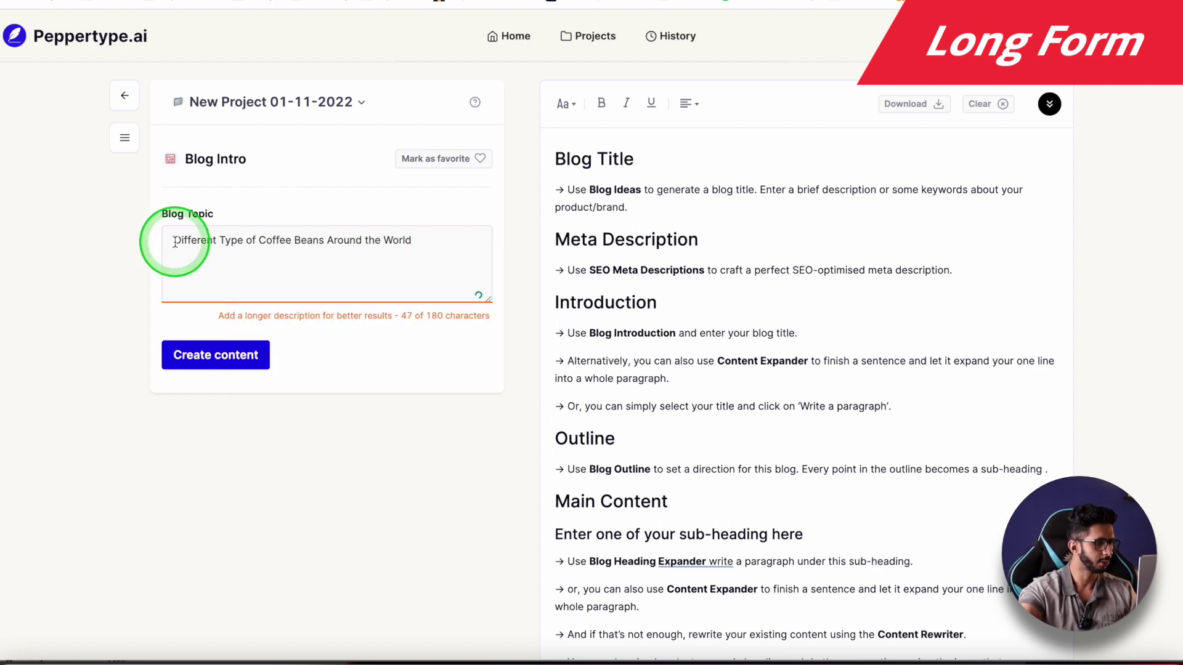
left_click(218, 354)
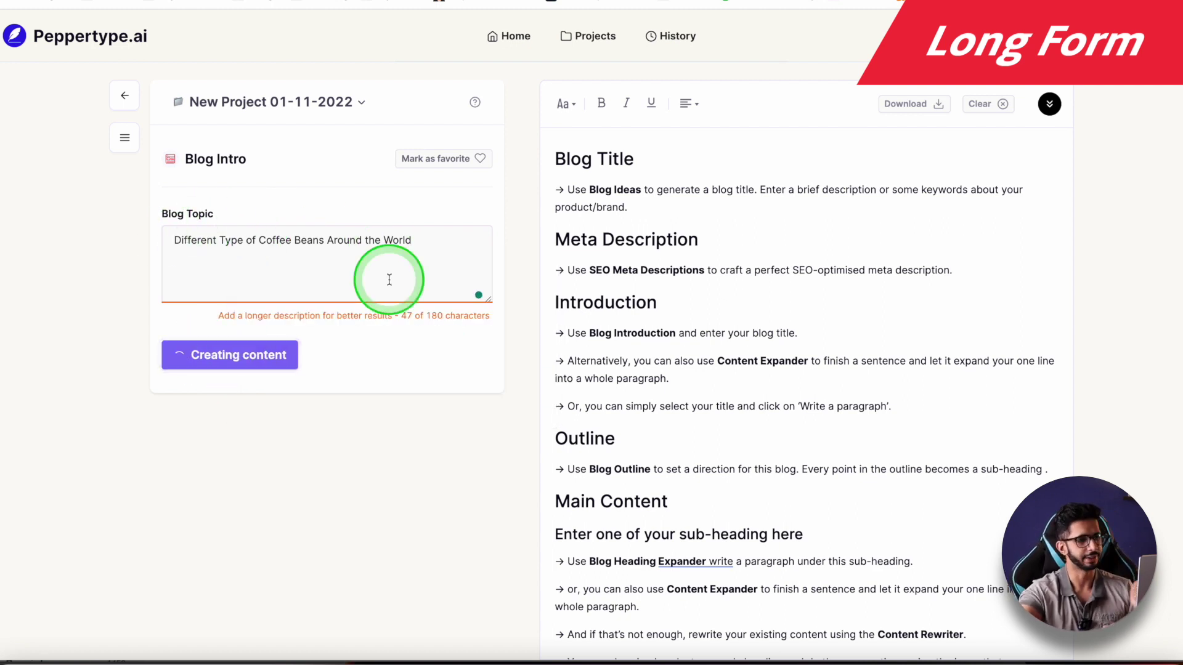
Review the generated blog intros and paste the one beginning "Again, buying coffee is not just about buying a bag of beans" into the note
scroll(277, 217, "down", 3)
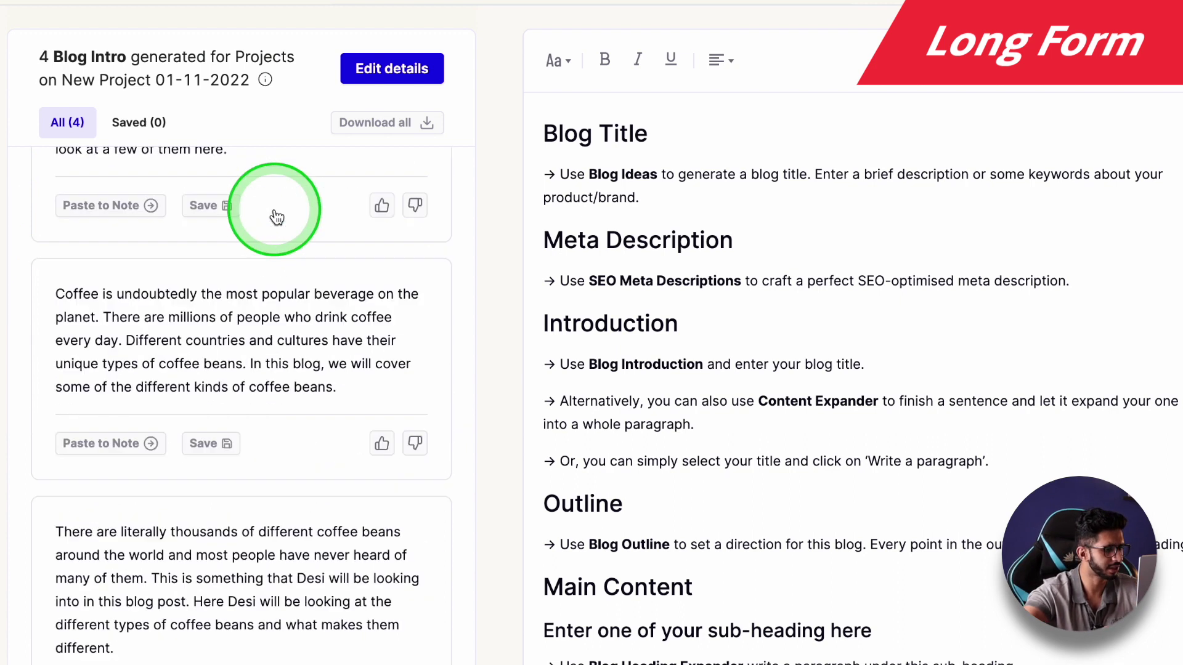
scroll(277, 216, "down", 5)
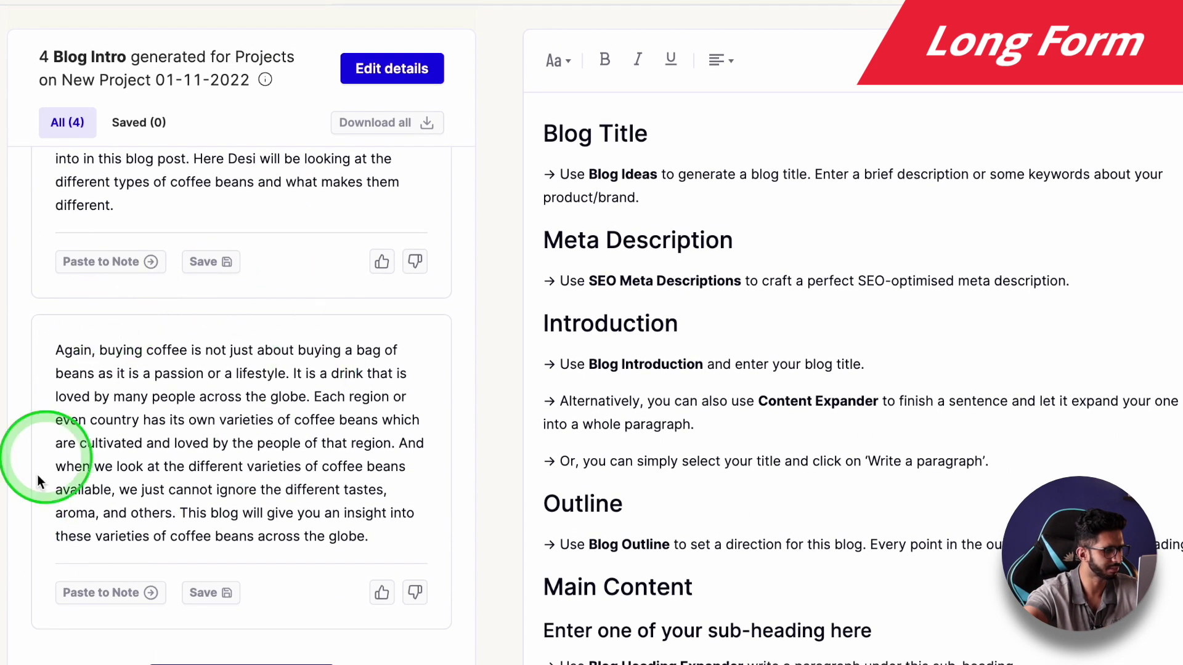
scroll(27, 489, "up", 2)
scroll(79, 489, "down", 2)
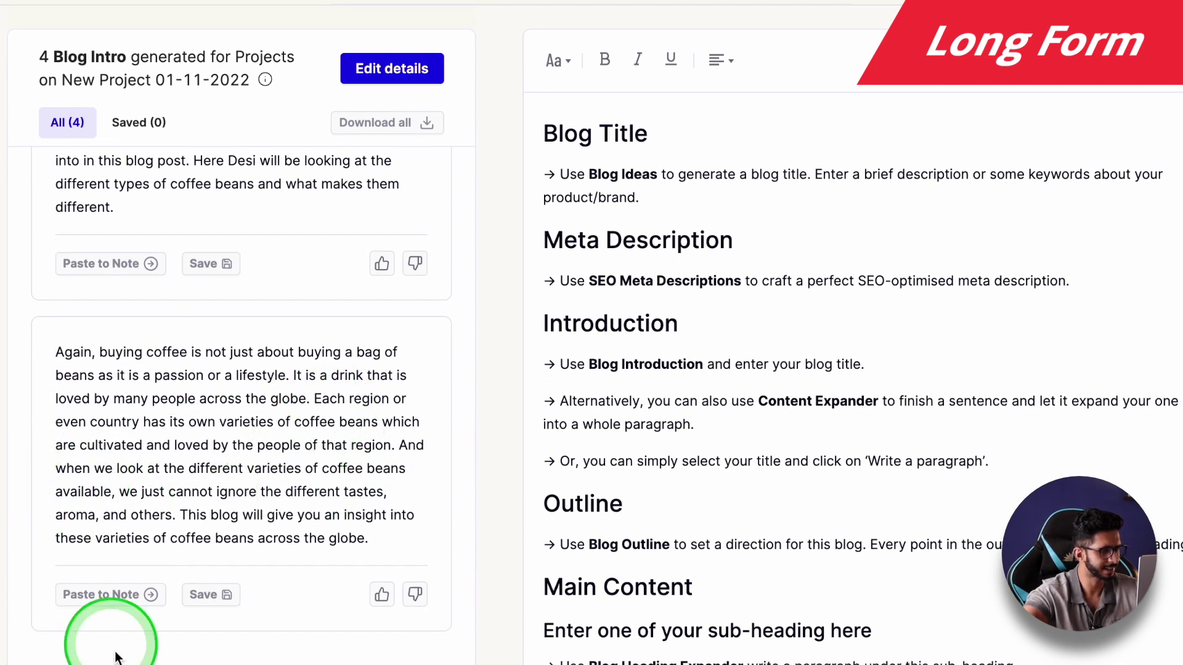
left_click(129, 599)
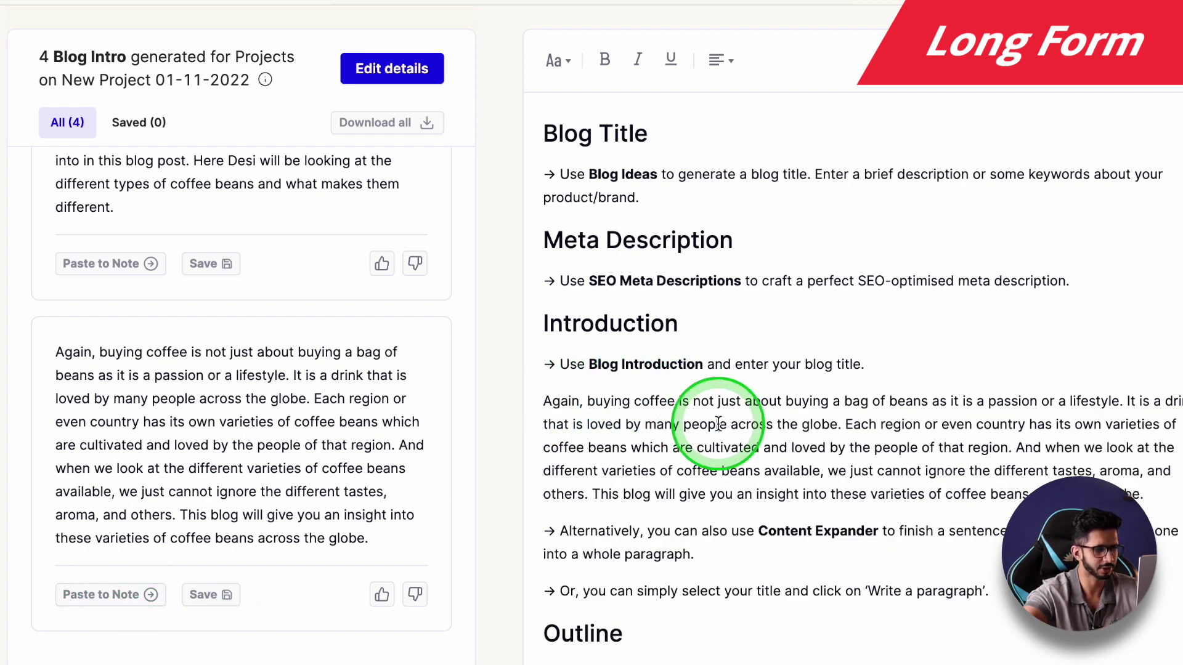
Open Blog Outline from the note template and generate outlines for the topic "Different Type of Coffee Beans"
scroll(718, 424, "down", 1)
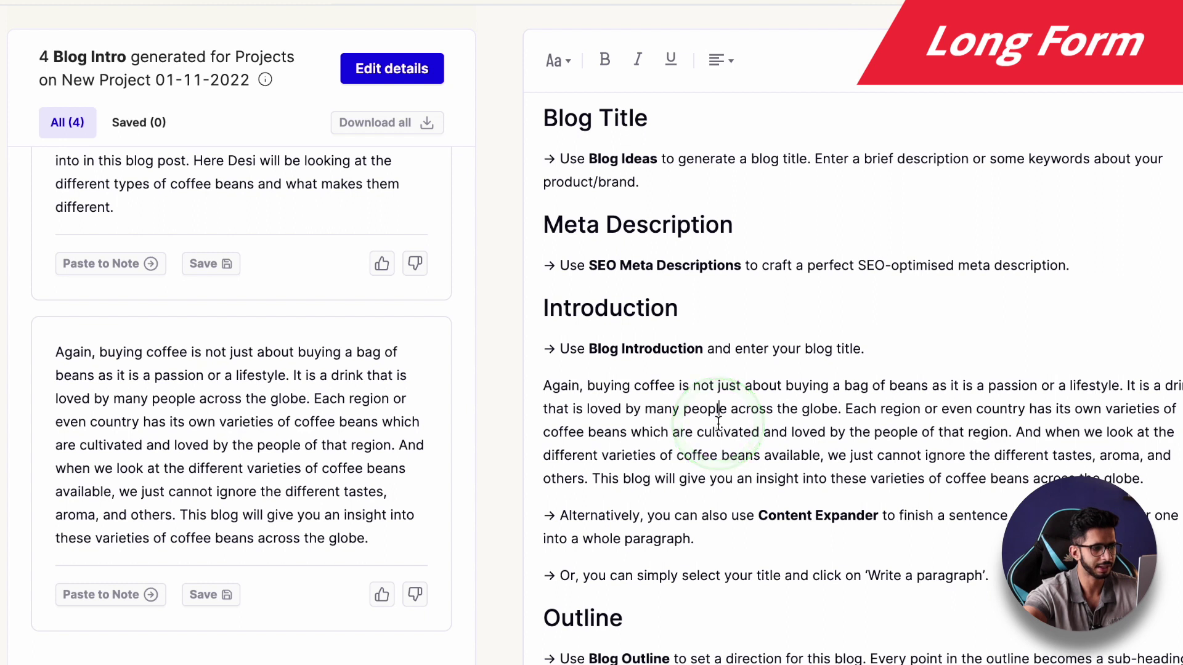
scroll(718, 424, "down", 3)
left_click(638, 476)
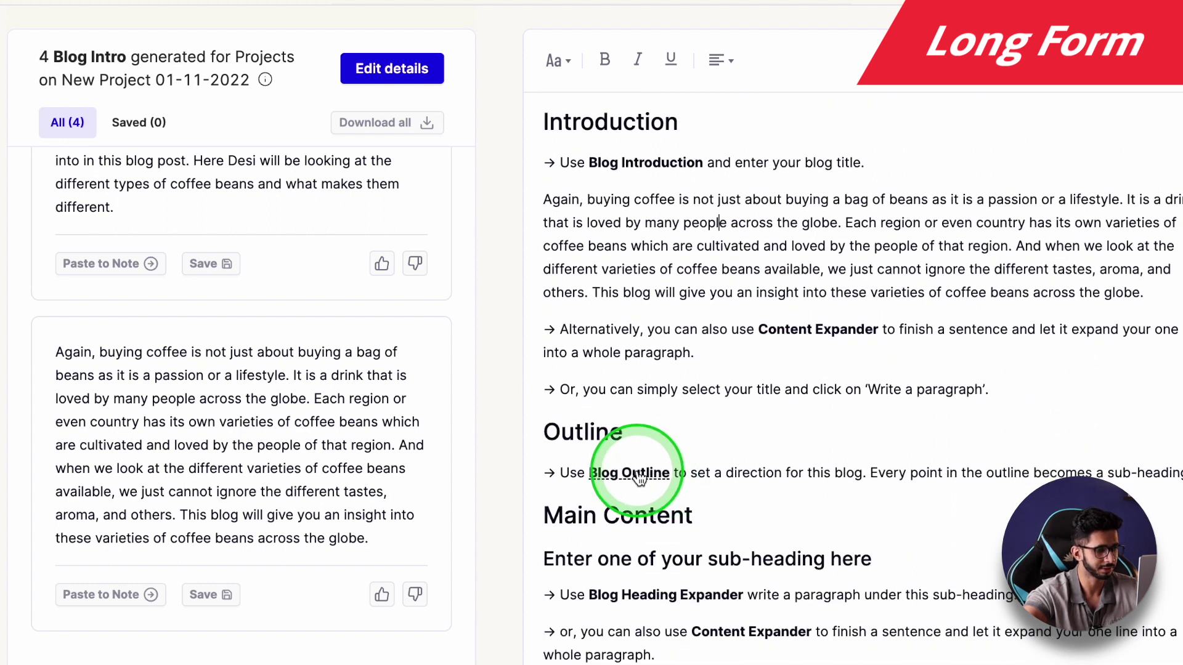
left_click(231, 256)
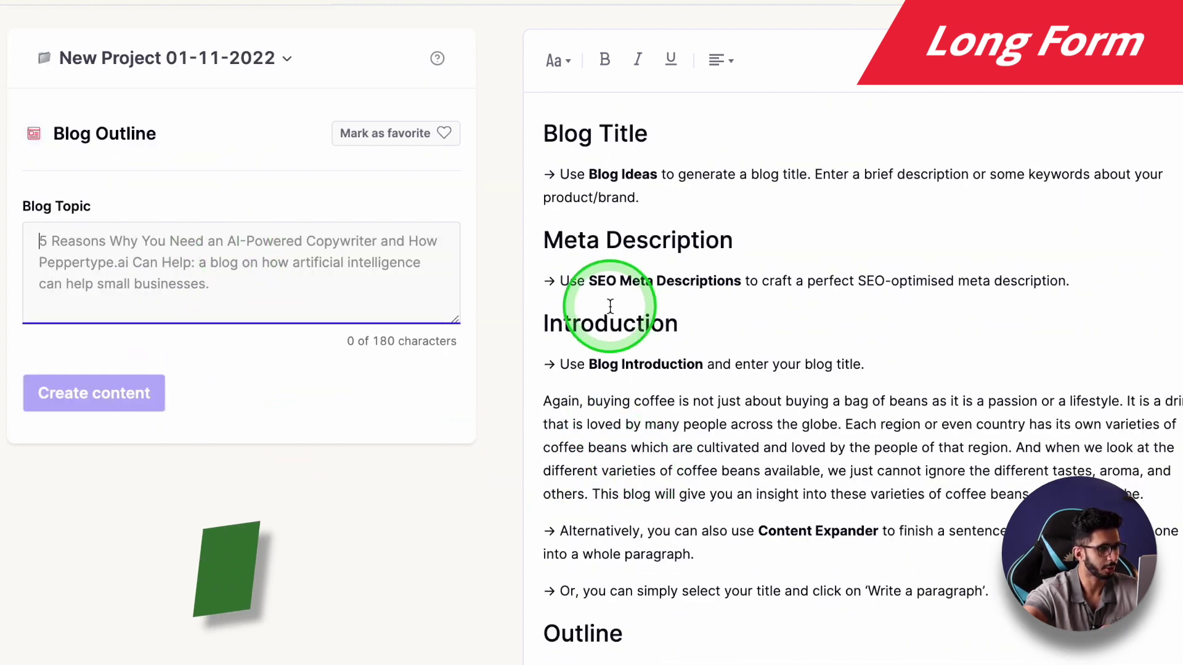
left_click(215, 259)
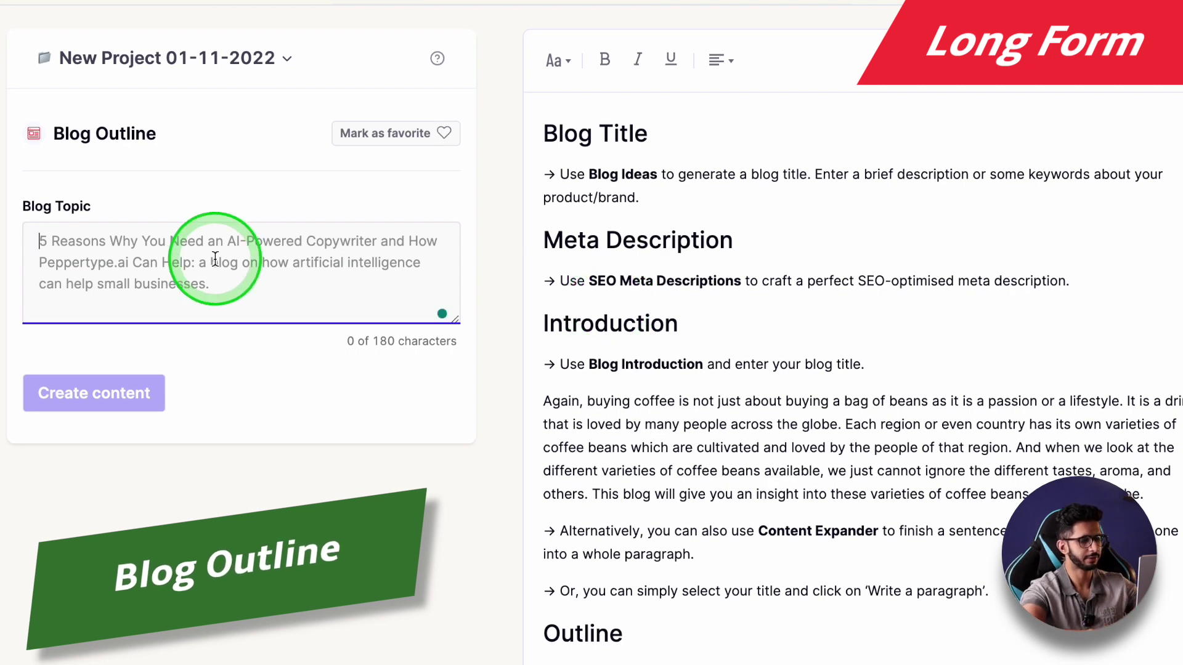
type("Different Type")
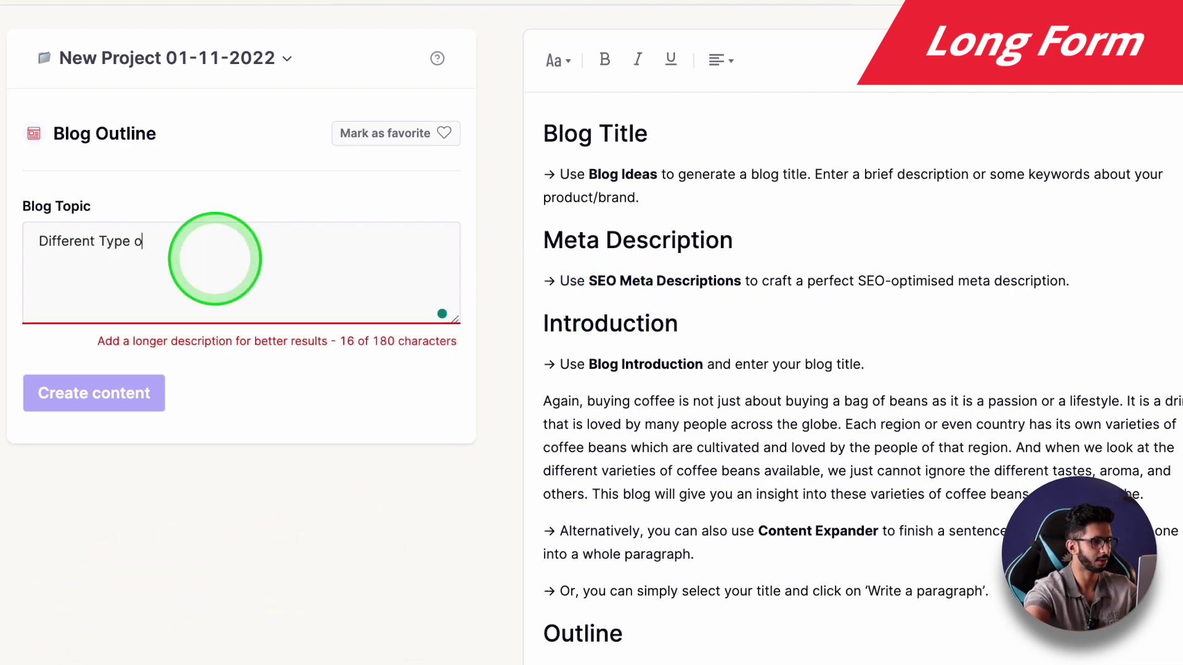
type("s of Coffee Beans")
left_click(135, 399)
Read through the generated blog outlines and check the Google search result on types of coffee beans
scroll(145, 296, "down", 8)
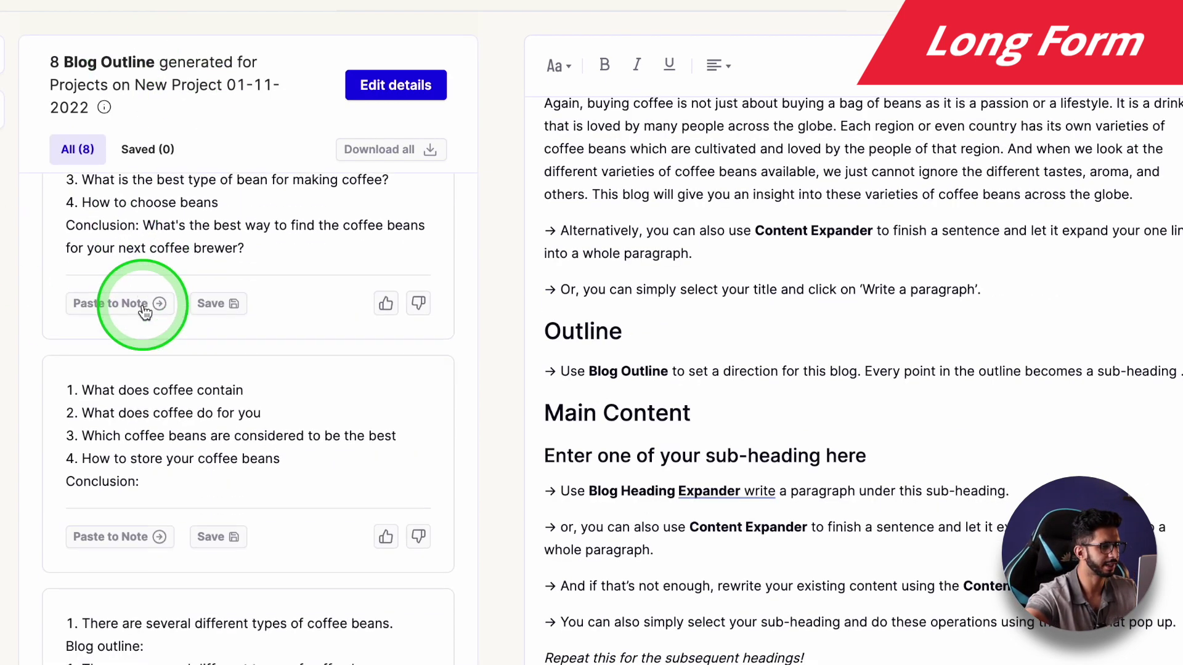
scroll(142, 304, "down", 5)
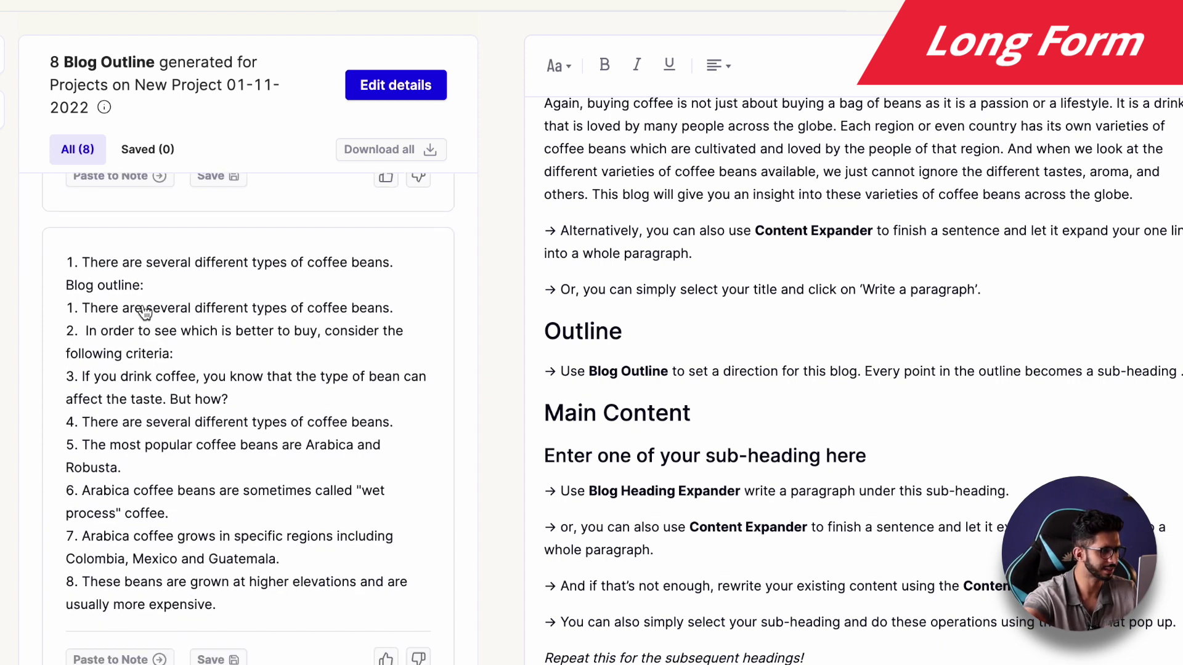
scroll(143, 311, "up", 10)
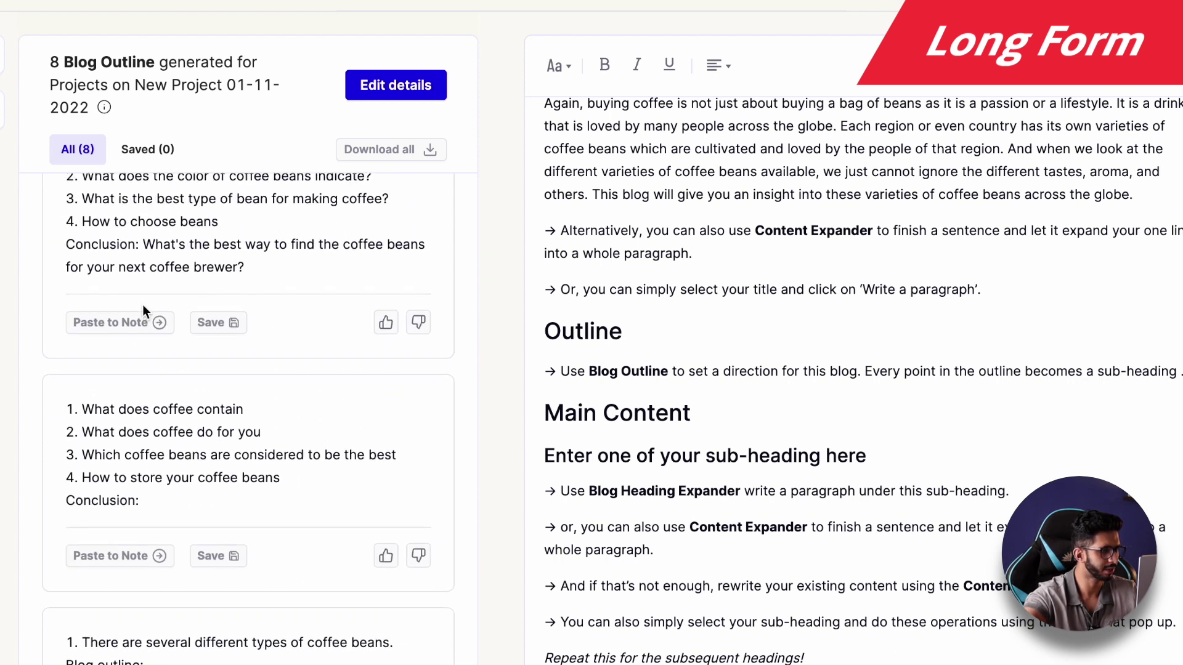
scroll(142, 311, "up", 1)
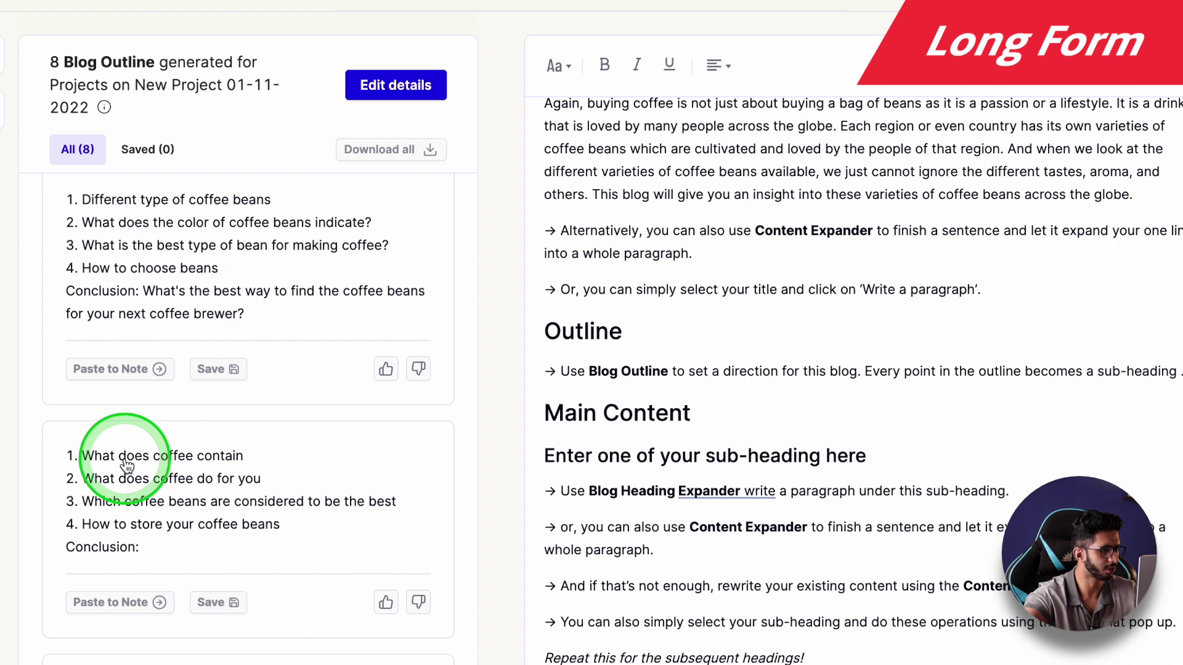
scroll(179, 499, "up", 6)
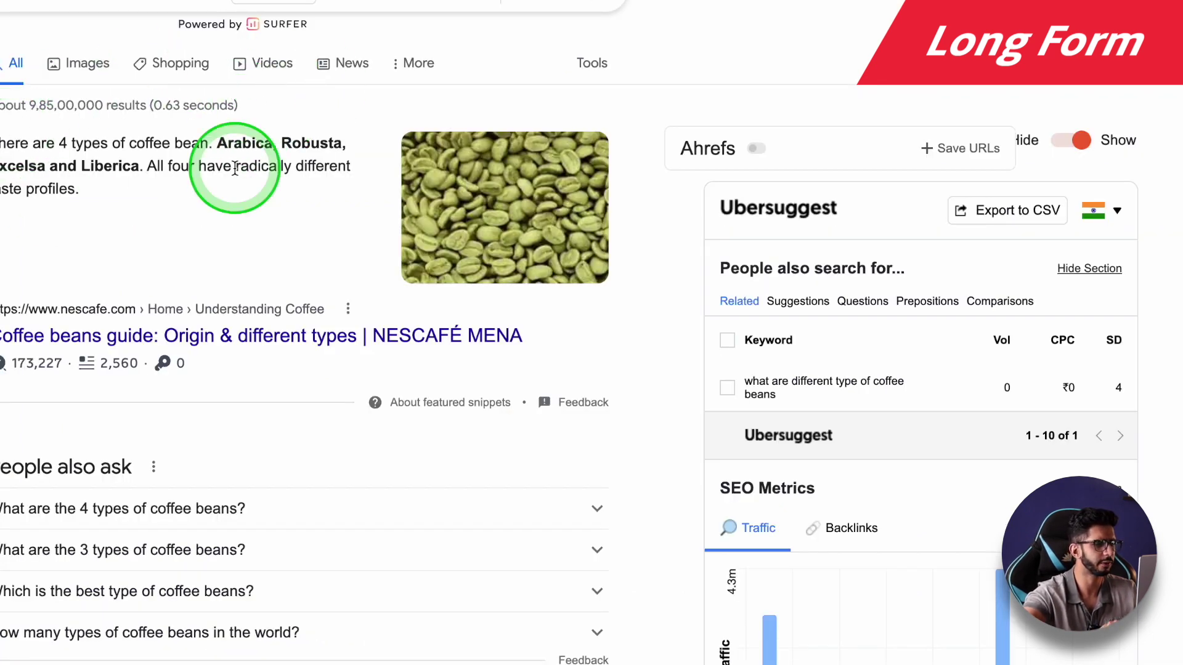
left_click_drag(228, 144, 173, 91)
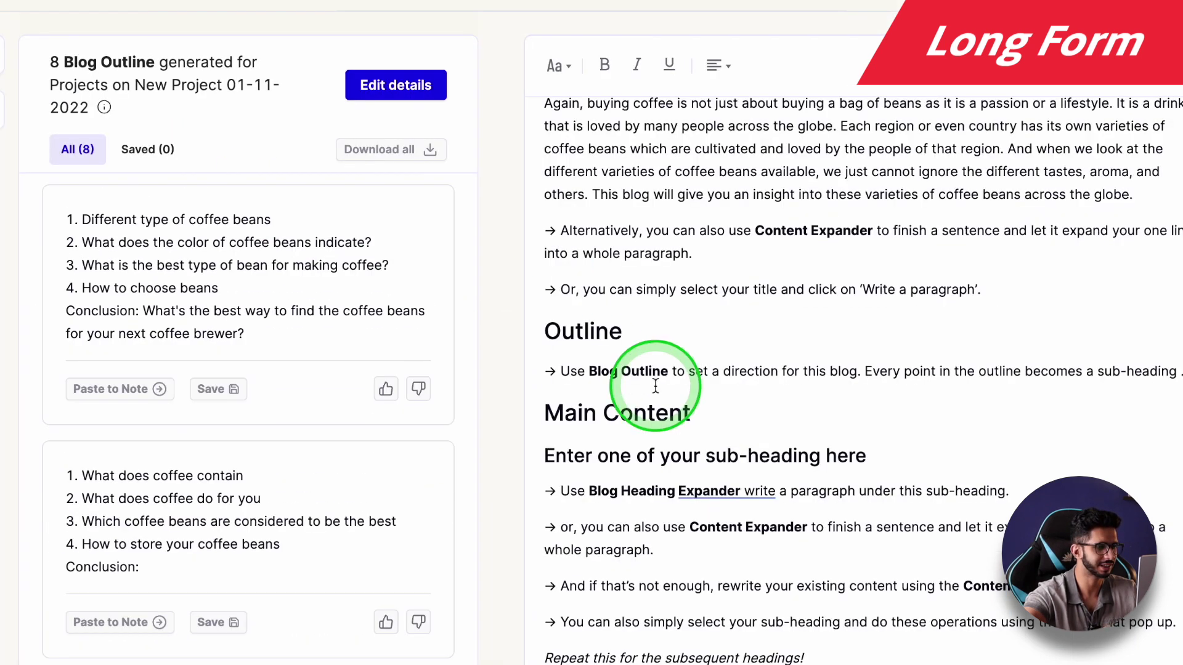
Review the remaining outlines and paste the one beginning "What does coffee contain" into the note
scroll(261, 448, "down", 7)
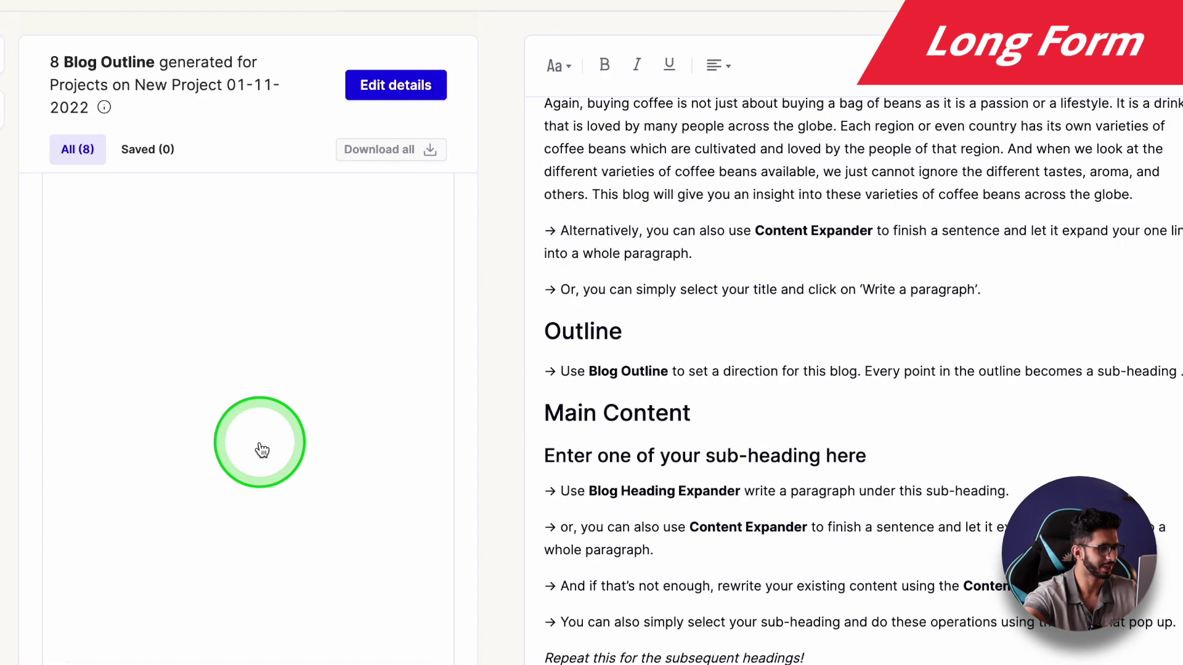
scroll(261, 449, "down", 5)
scroll(258, 449, "up", 1)
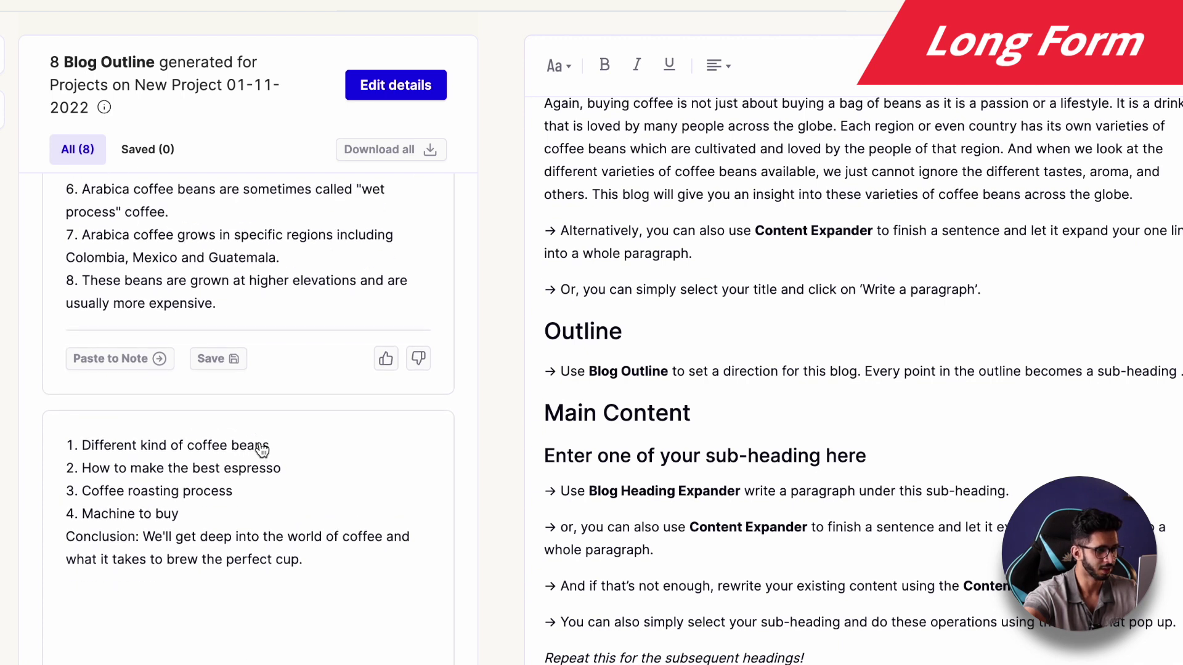
scroll(251, 449, "down", 4)
scroll(633, 496, "up", 5)
scroll(278, 519, "up", 6)
scroll(278, 519, "up", 9)
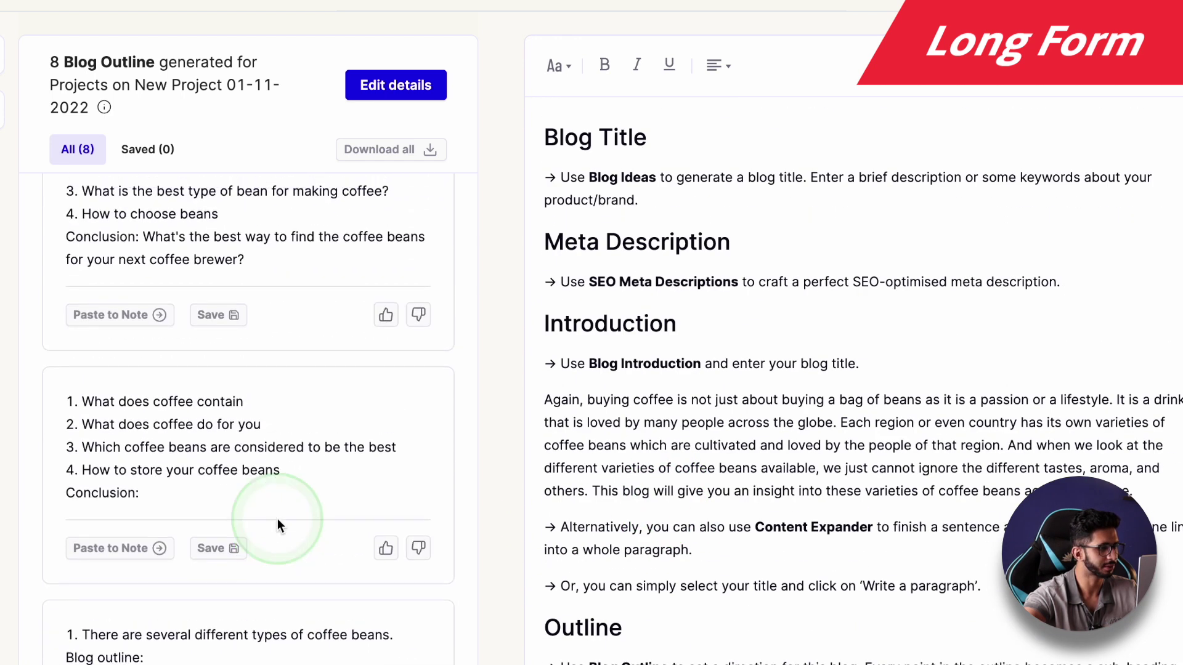
left_click(183, 582)
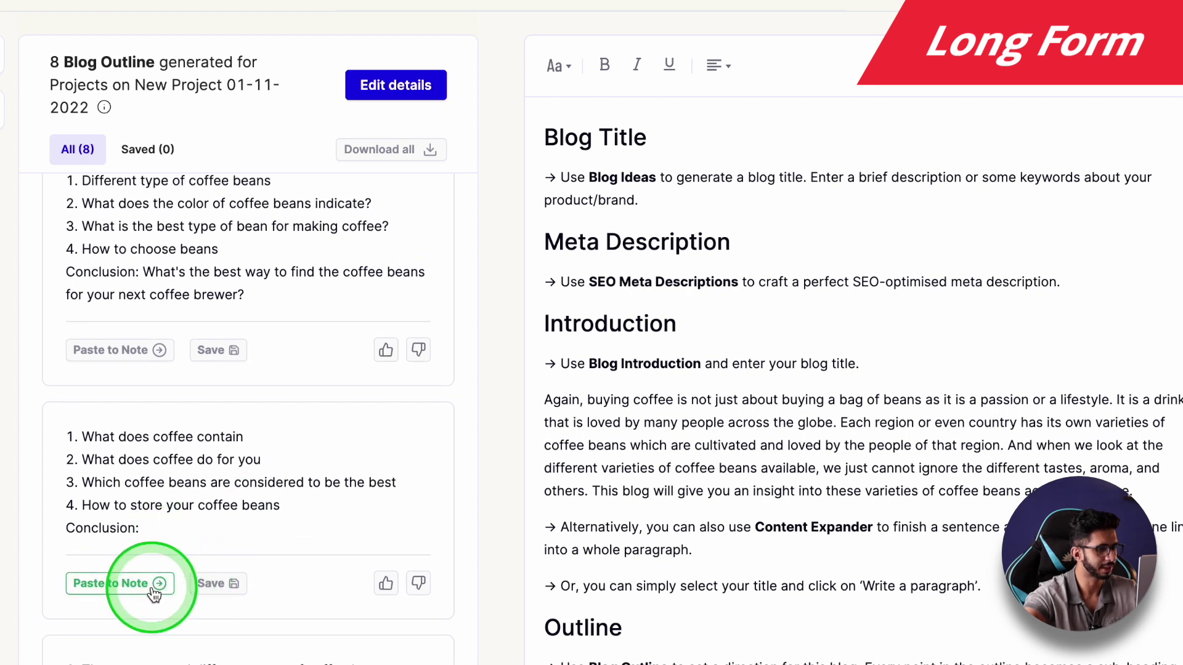
Remove the leading number from the pasted outline line "What does coffee contain" under the Conclusion section
scroll(656, 525, "down", 8)
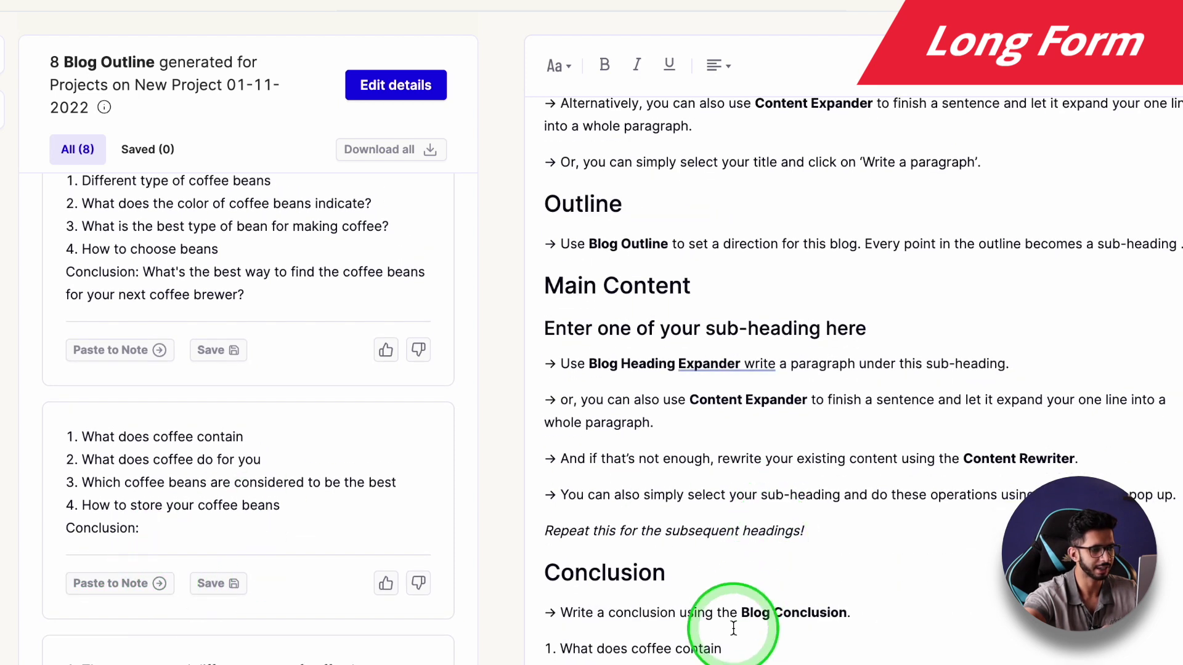
left_click(772, 650)
left_click(551, 645)
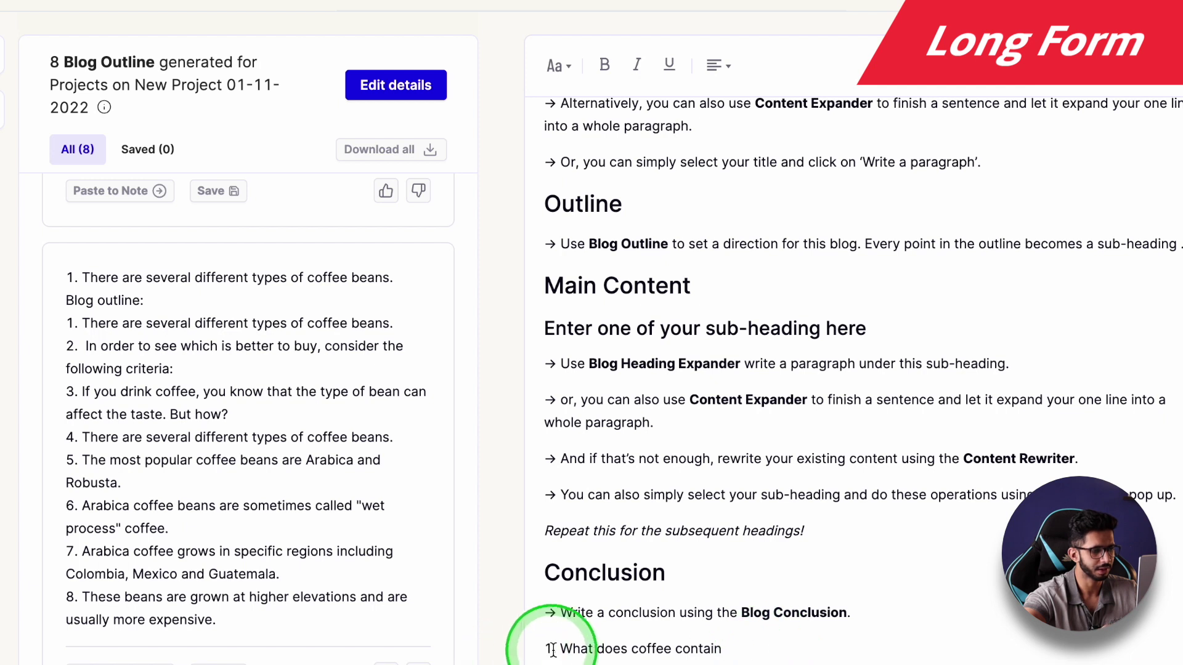
key("shift+End")
key("Right")
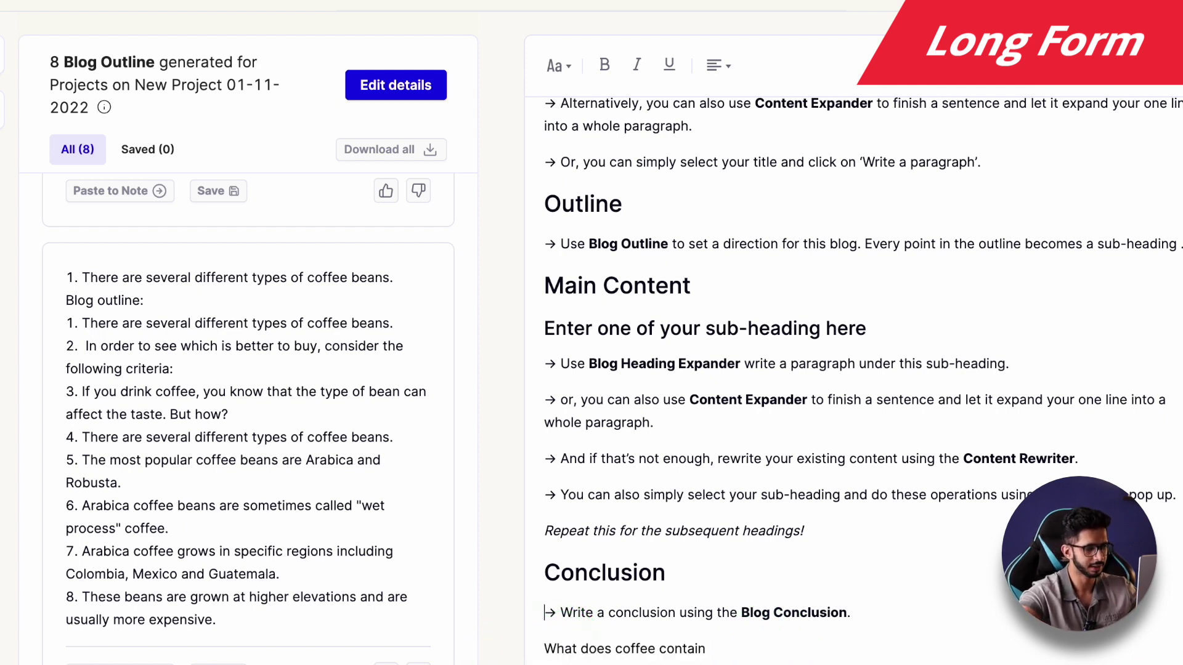
Expand the line "What does coffee contain" and replace it with the version beginning "Coffee is one of the most popular beverages in the world"
left_click(552, 645)
left_click_drag(552, 645, 706, 650)
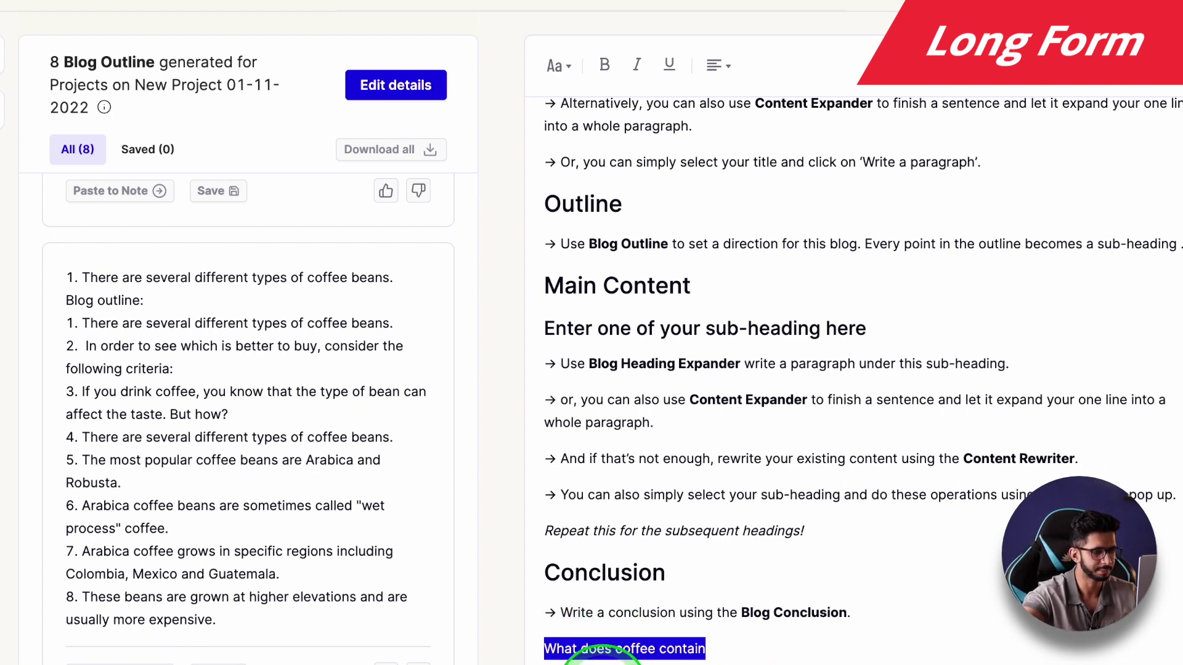
left_click(593, 364)
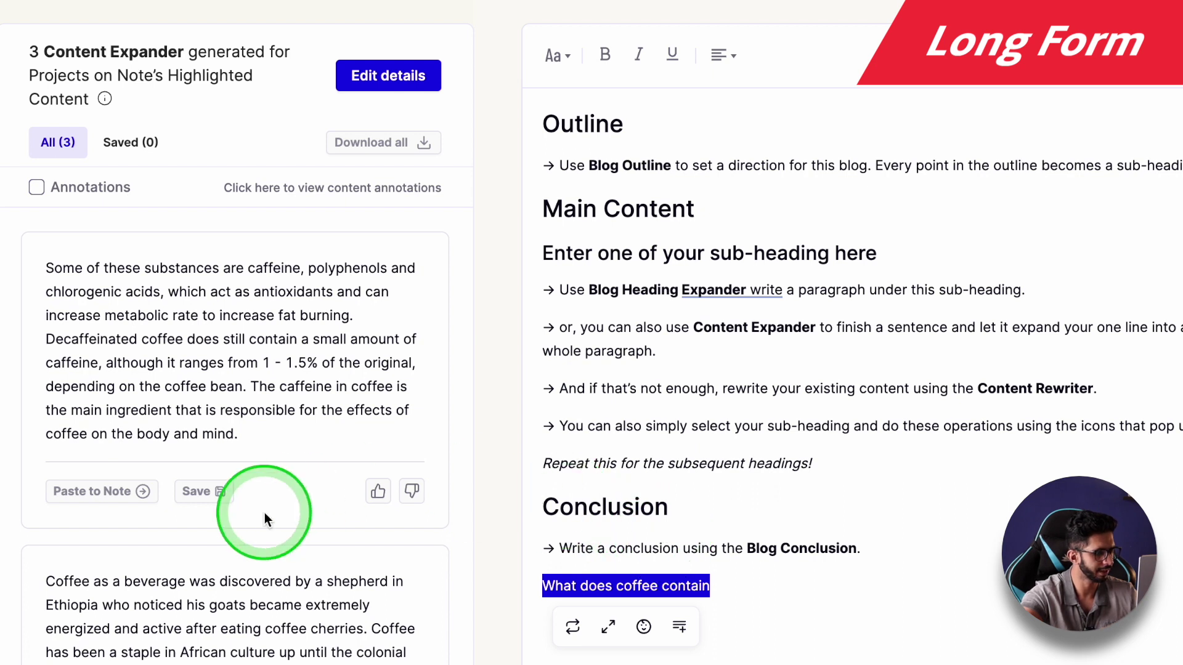
scroll(264, 512, "down", 3)
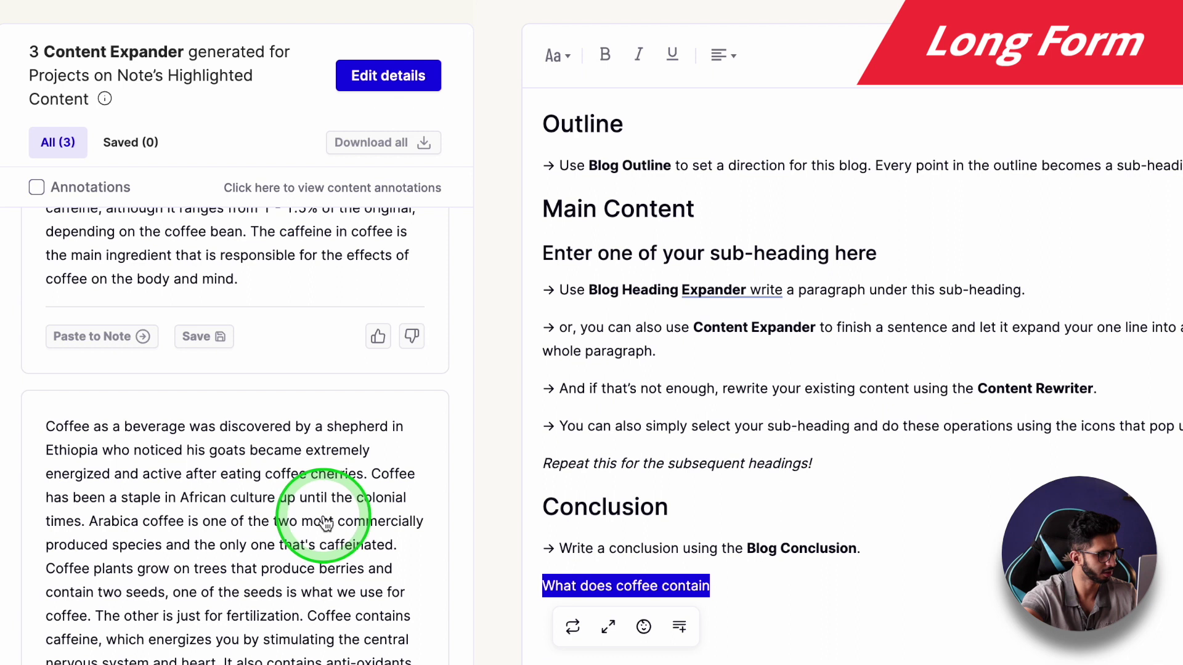
scroll(198, 520, "down", 5)
left_click(89, 621)
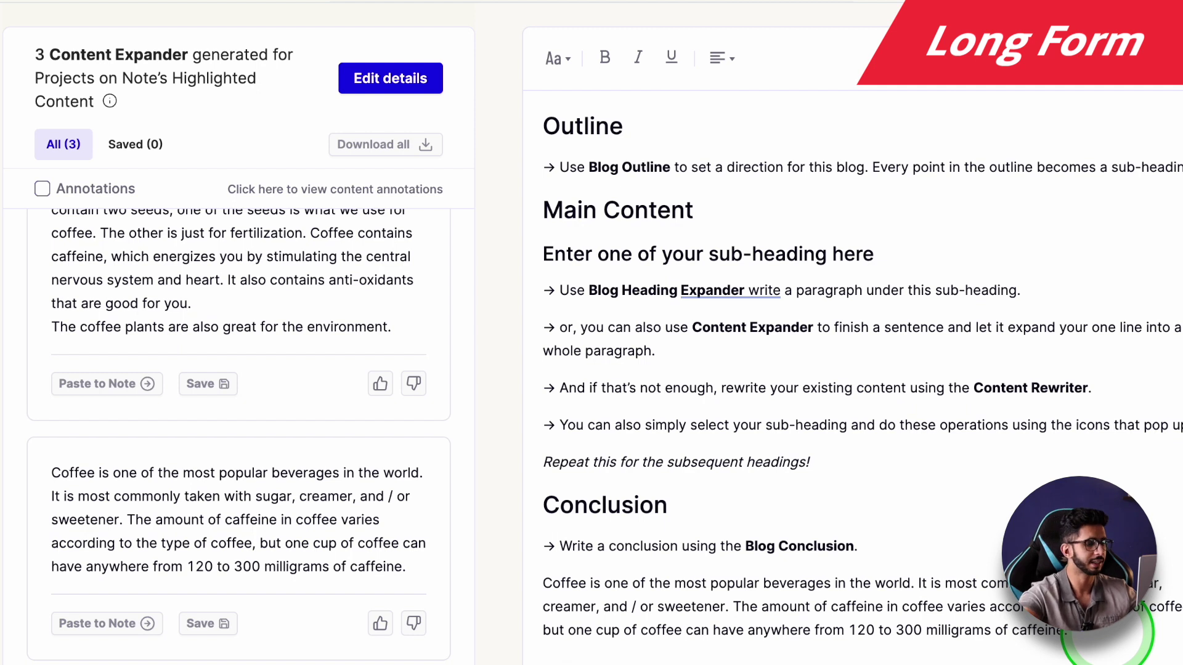
Add a bold "Arabica Coffee" heading below the expanded coffee paragraph and generate Content Expander text for it
scroll(1107, 649, "down", 2)
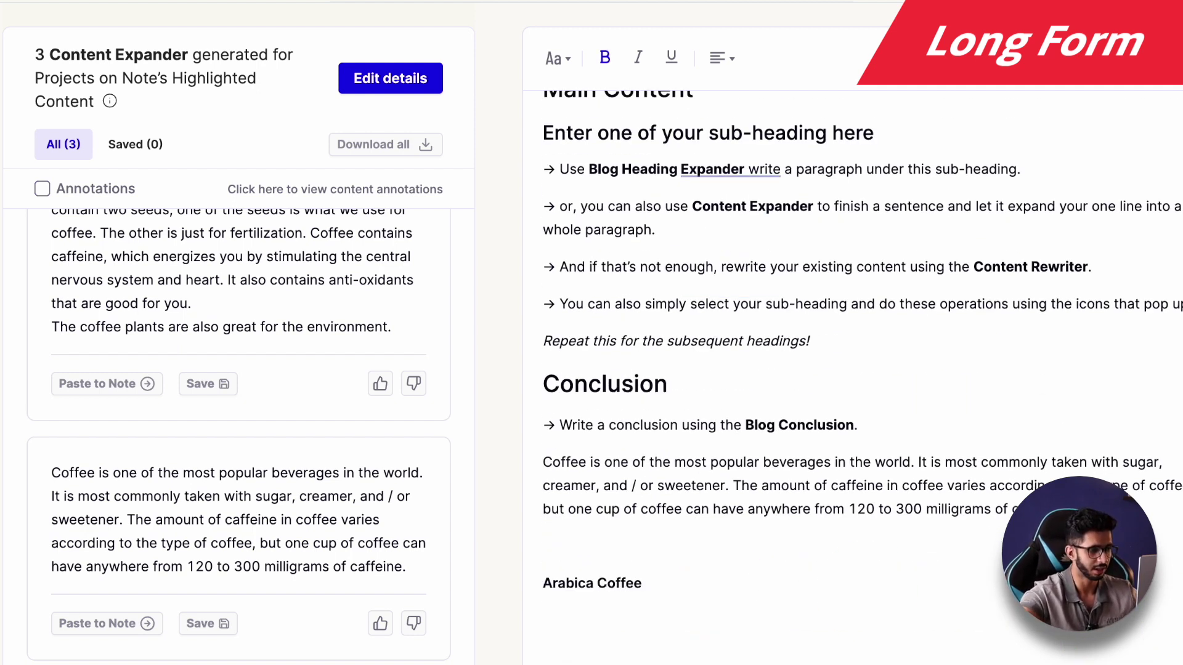
left_click_drag(543, 583, 724, 595)
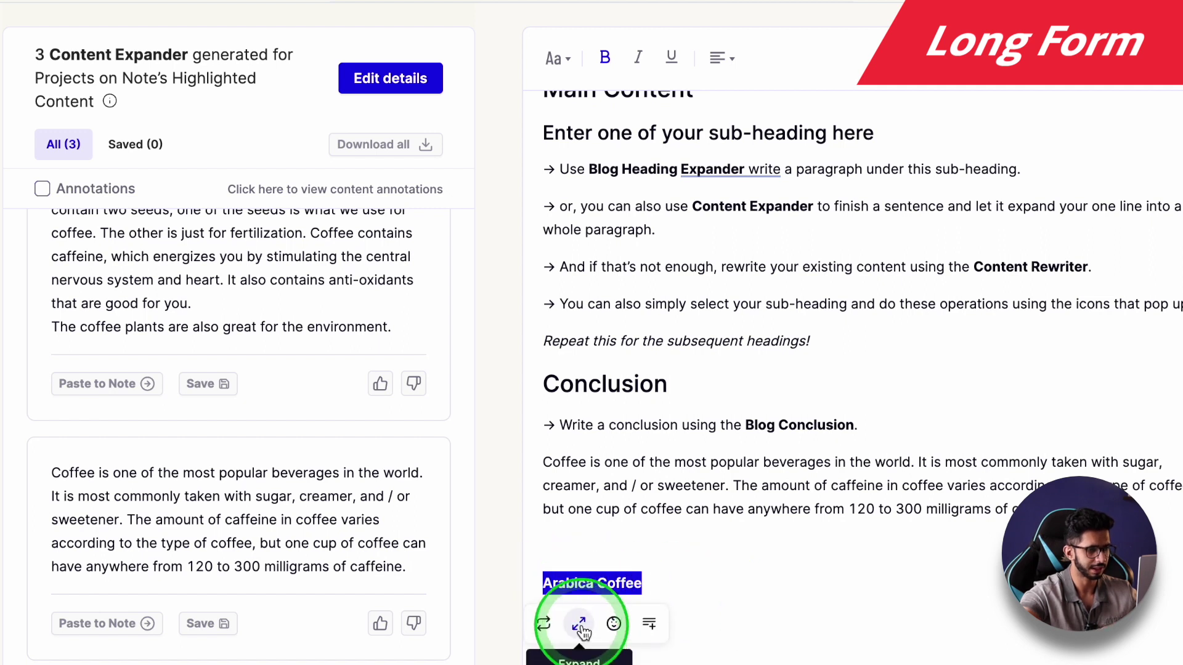
left_click(579, 624)
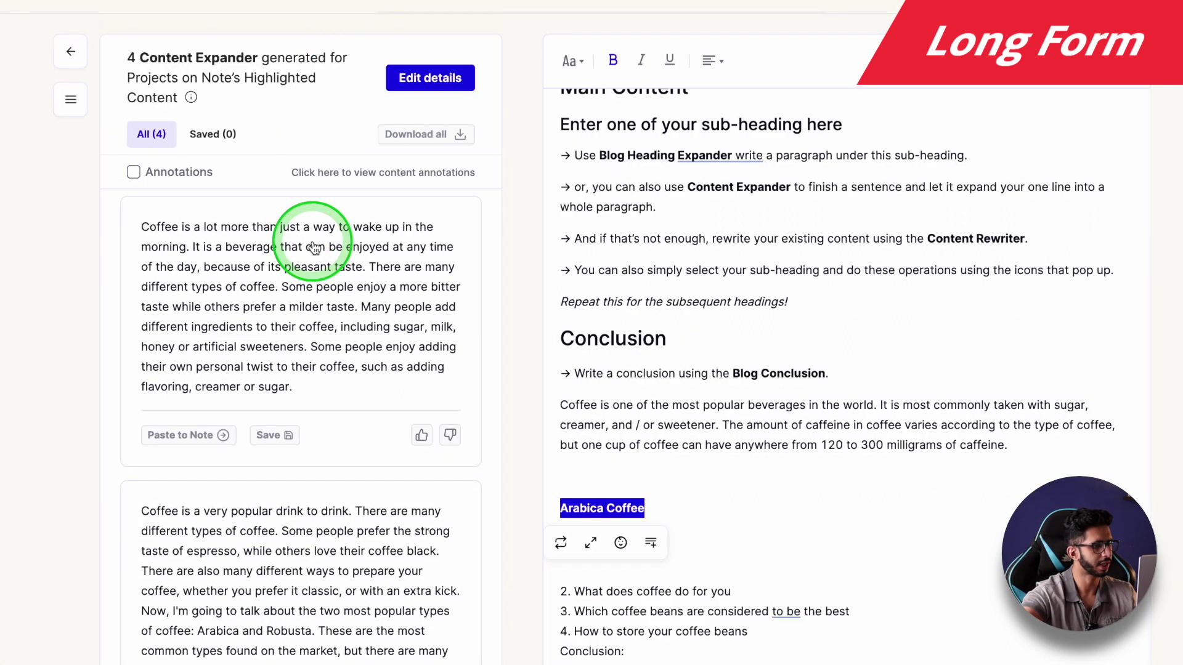
Paste the expansion beginning "Arabica coffee is the most widely consumed coffee" into the note below the "Arabica Coffee" heading
scroll(305, 345, "down", 3)
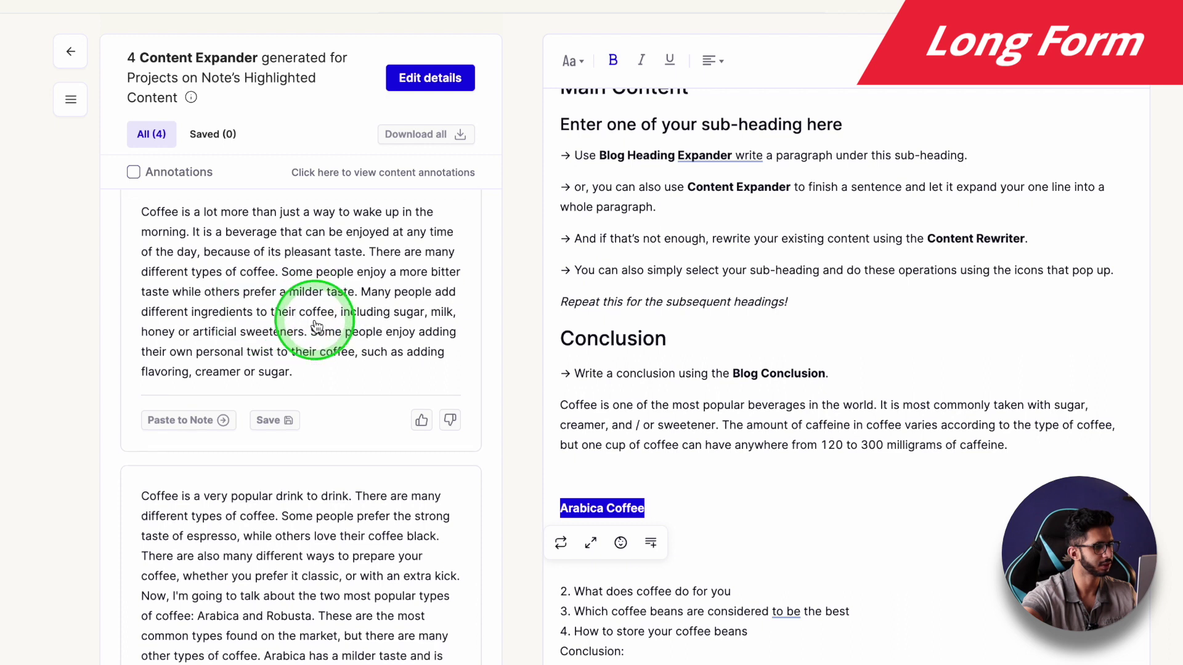
scroll(287, 419, "down", 1)
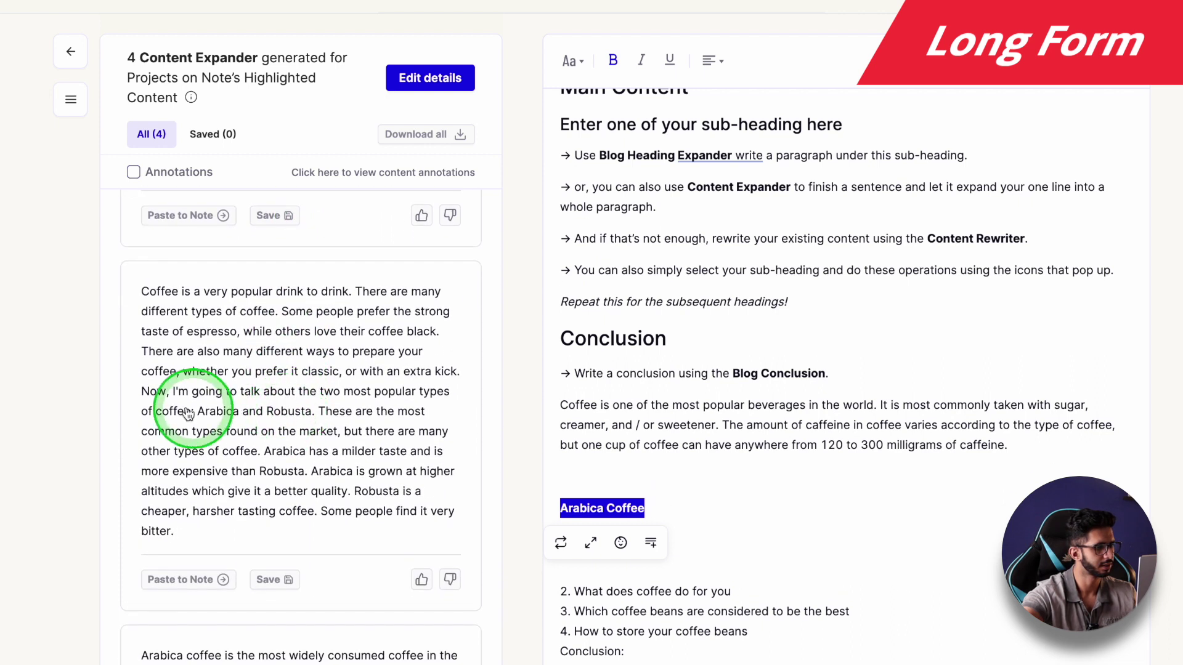
scroll(234, 406, "down", 1)
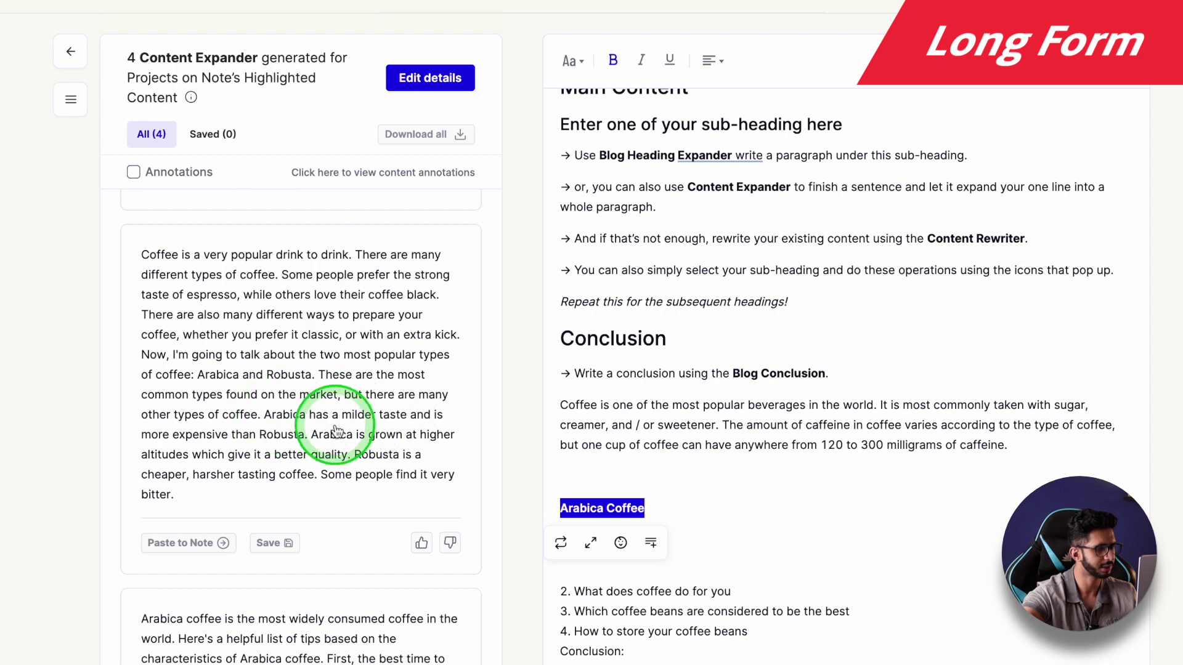
scroll(319, 440, "down", 3)
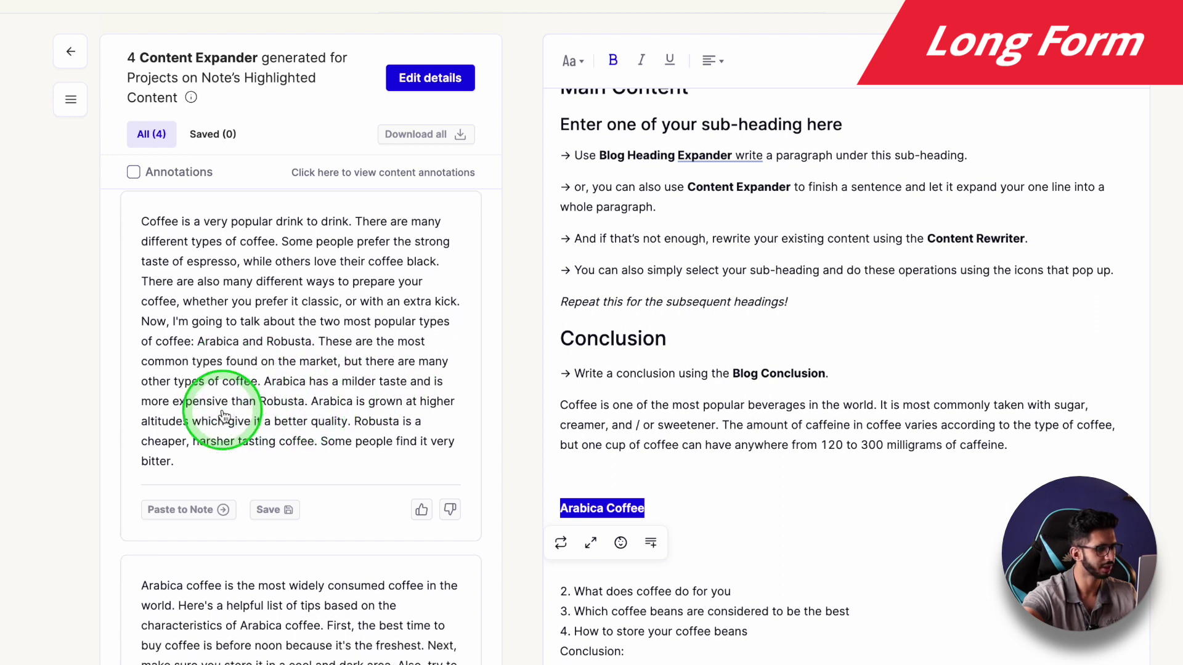
scroll(196, 453, "down", 2)
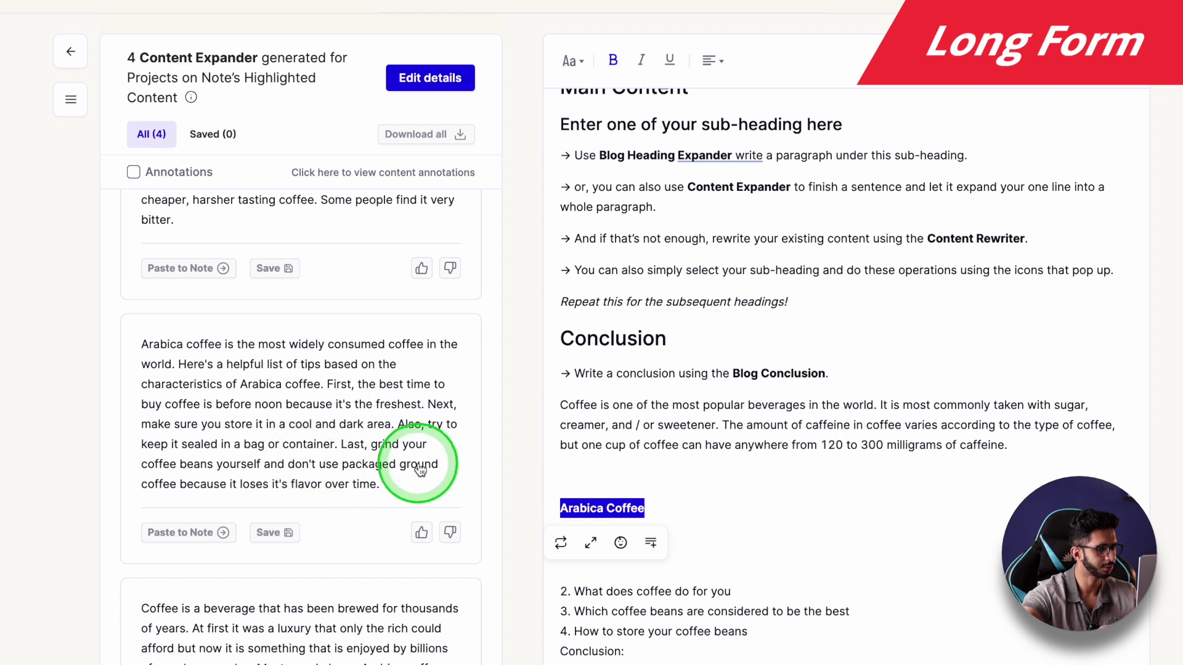
left_click(679, 499)
key("Return")
key("Return")
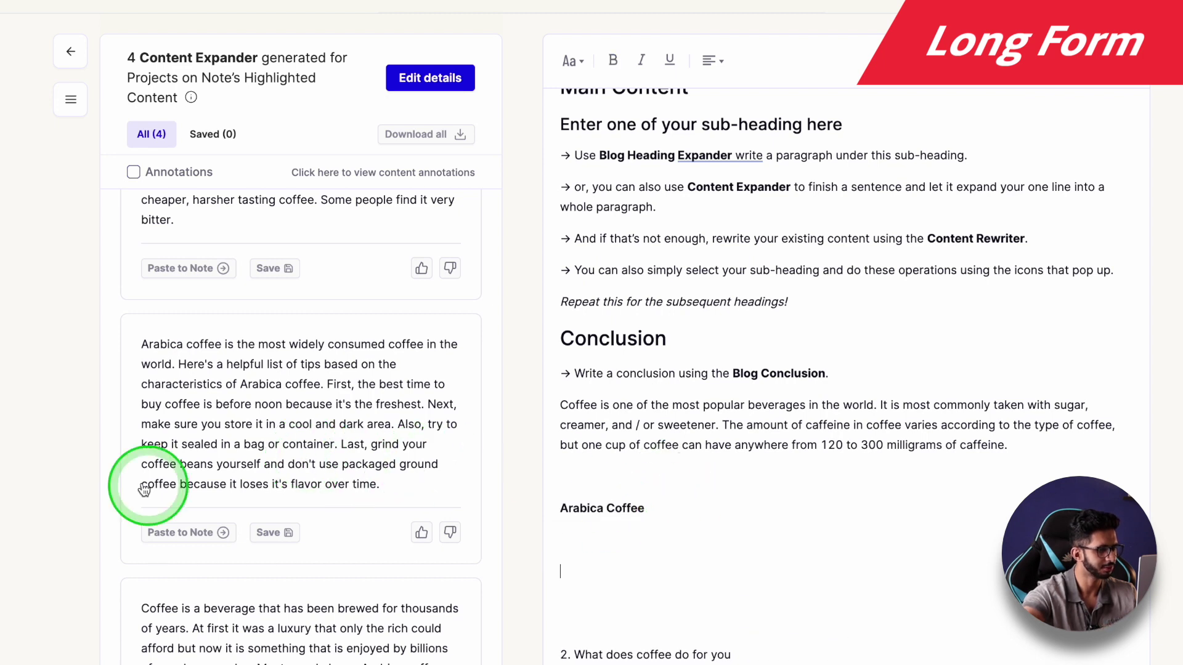
left_click(180, 532)
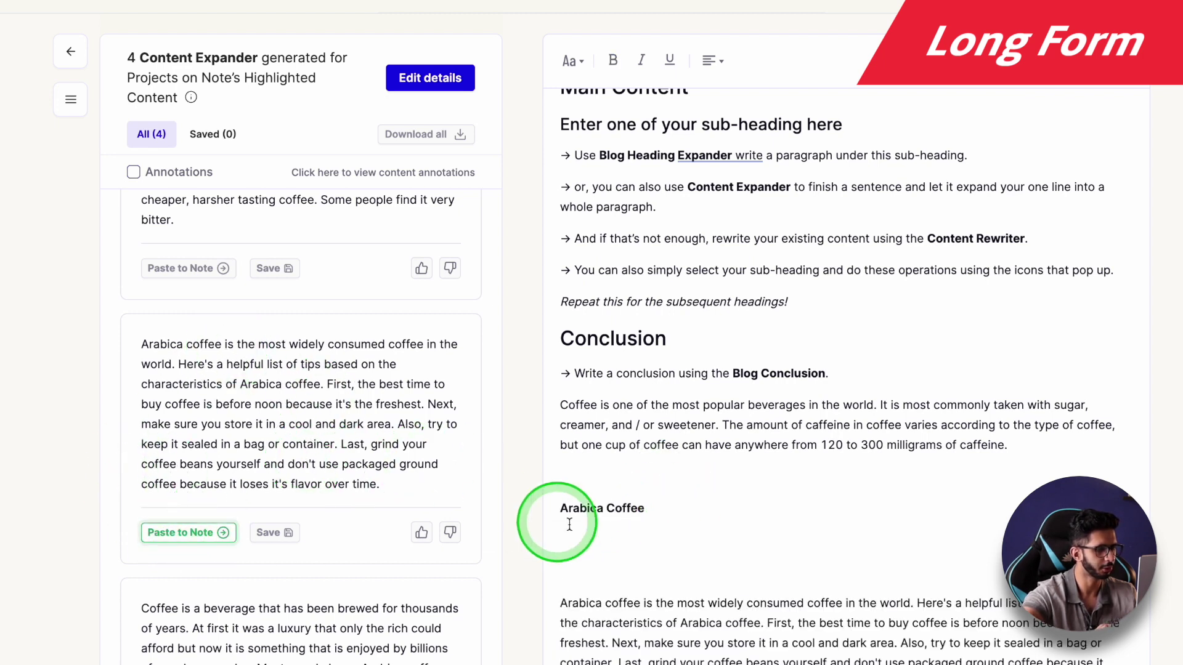
Delete an empty line beneath the "Arabica Coffee" heading and look over the whole blog note
scroll(568, 554, "down", 3)
scroll(585, 524, "up", 1)
left_click(621, 426)
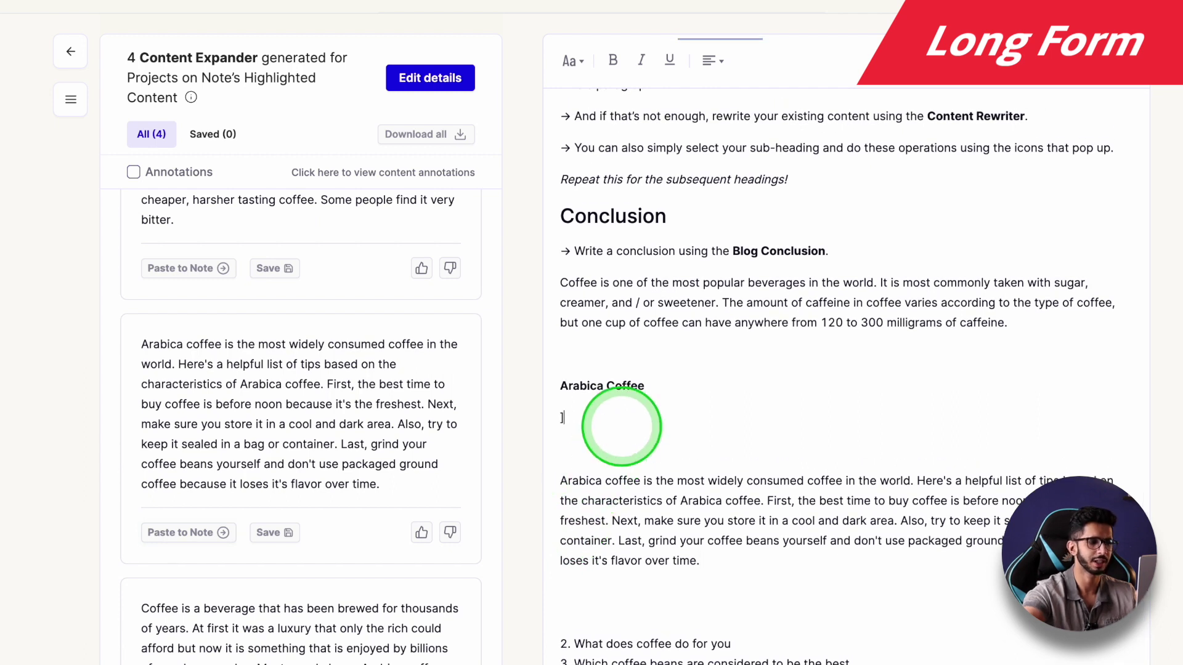
key("BackSpace")
scroll(620, 436, "up", 10)
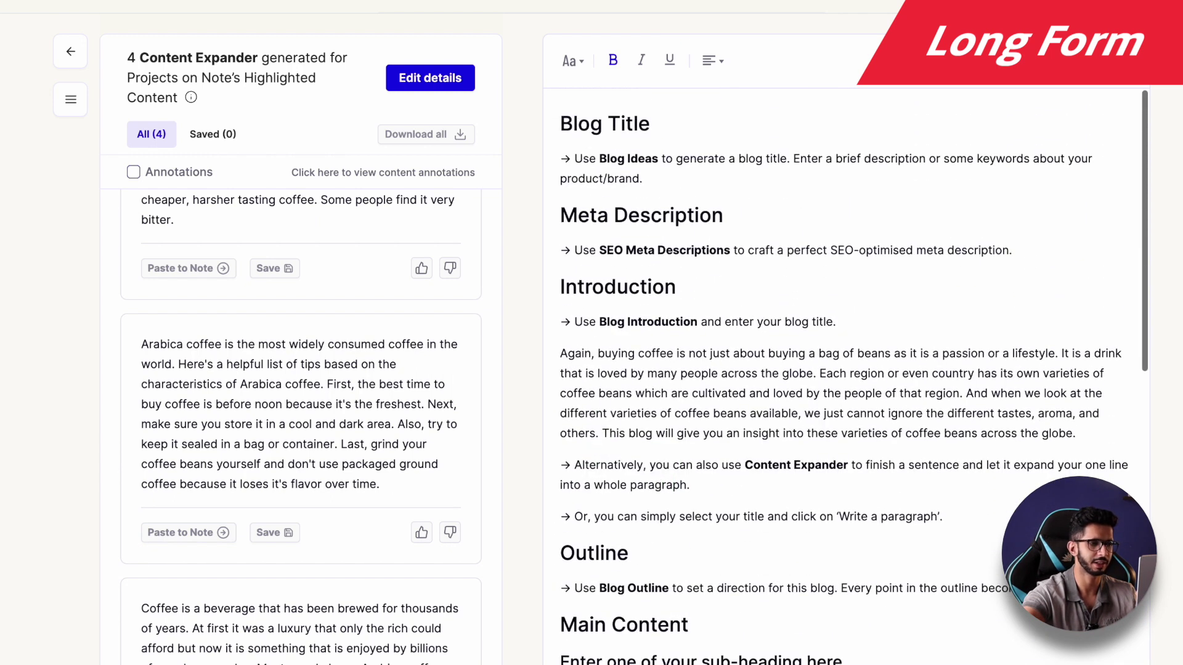
scroll(628, 283, "down", 10)
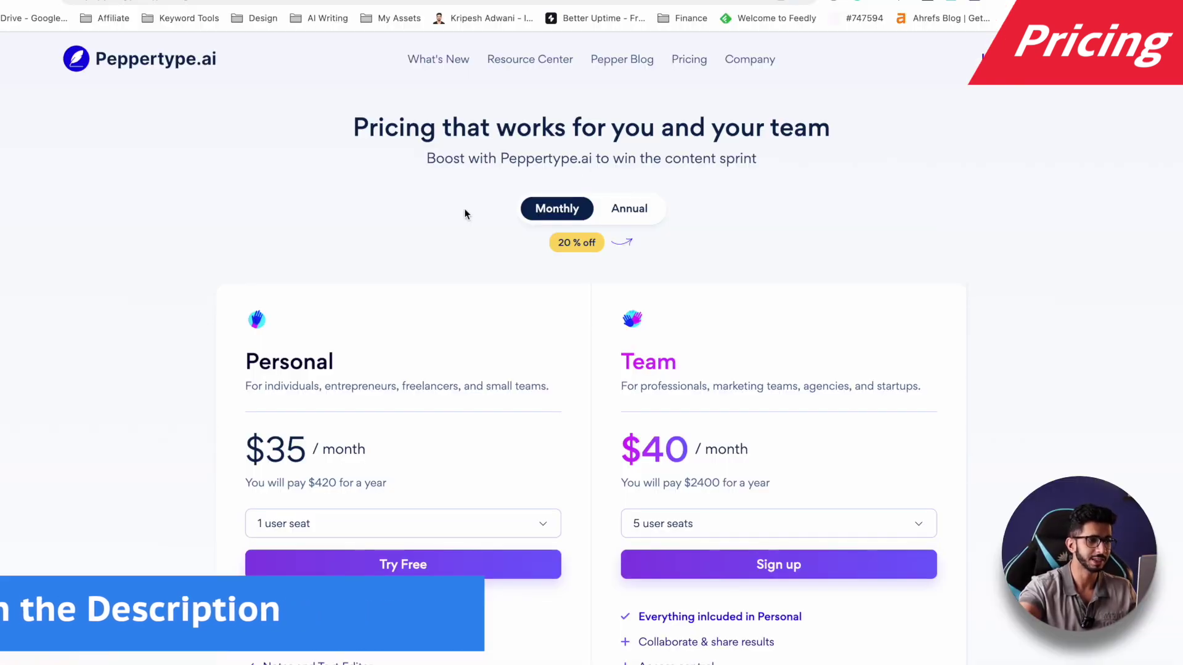
Compare the Personal and Team plans on the Peppertype.ai pricing page under monthly and annual billing, and check the custom Enterprise plan
scroll(358, 437, "down", 3)
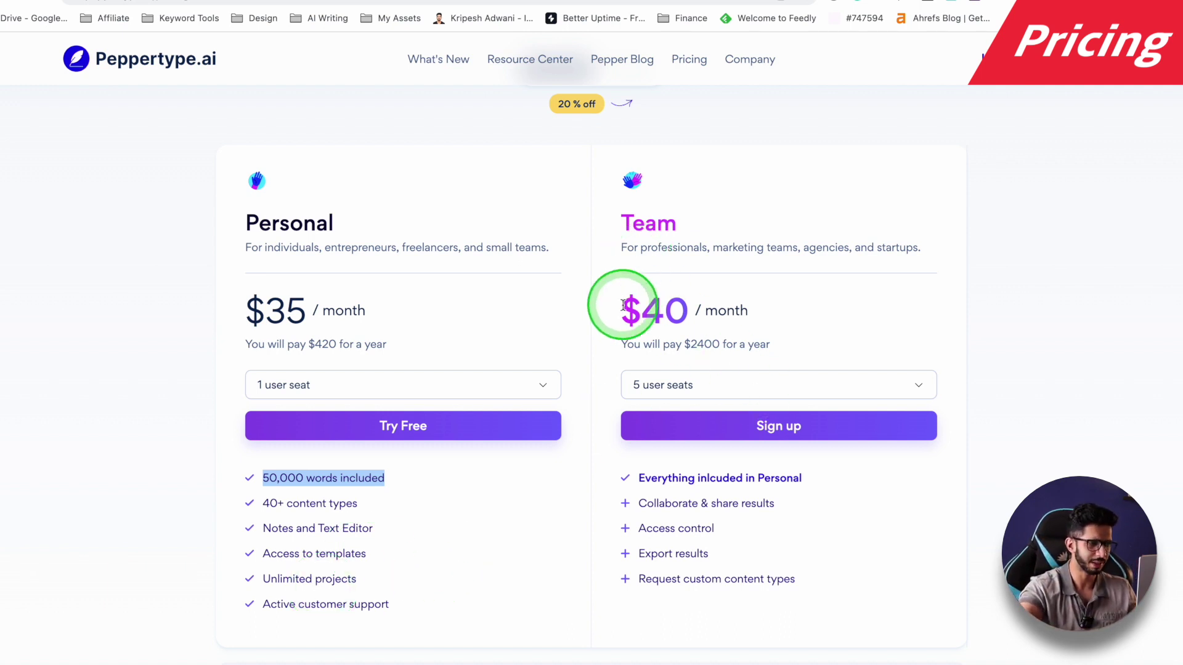
left_click_drag(623, 305, 714, 307)
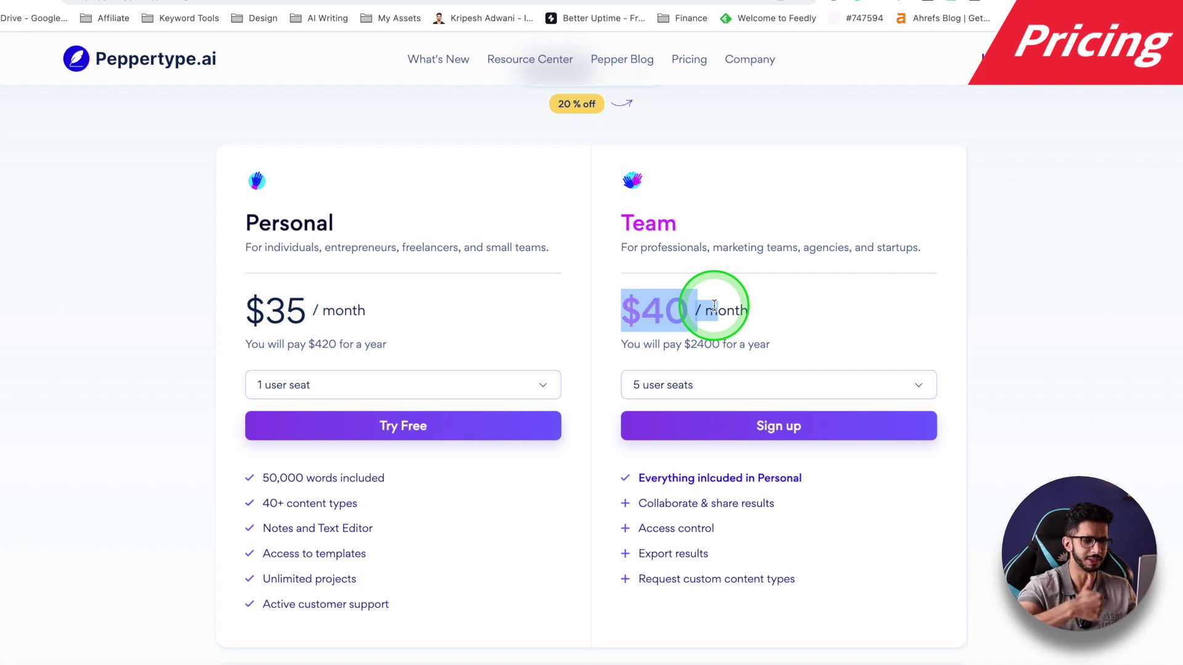
scroll(246, 406, "up", 2)
left_click_drag(227, 397, 306, 432)
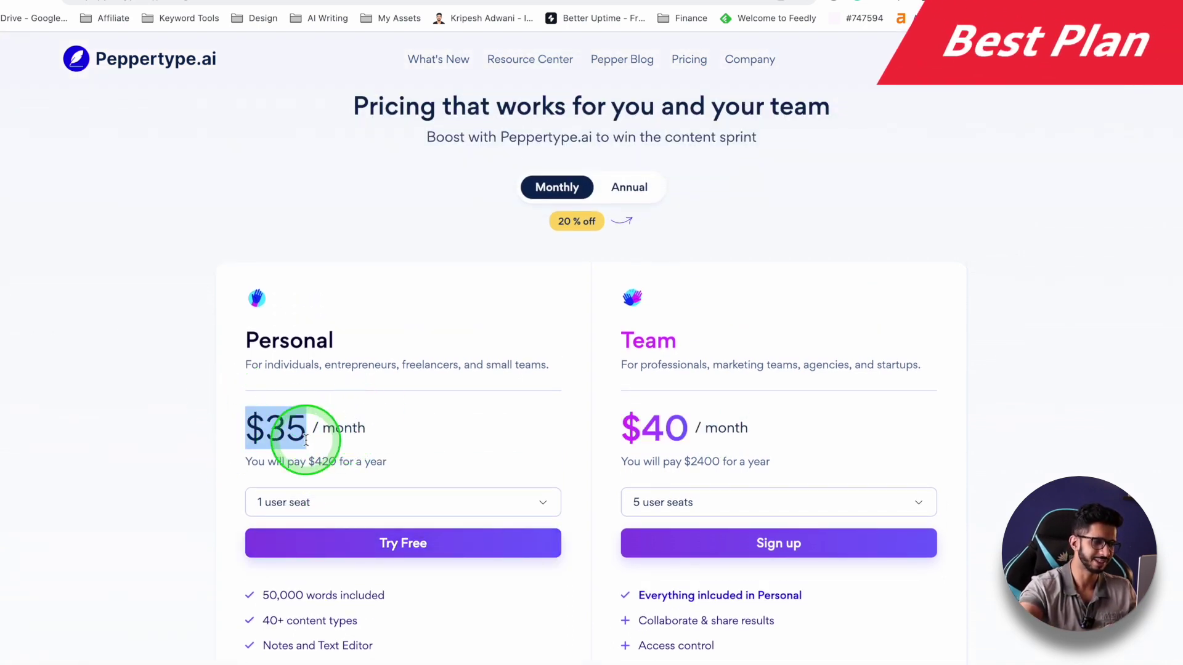
left_click(618, 193)
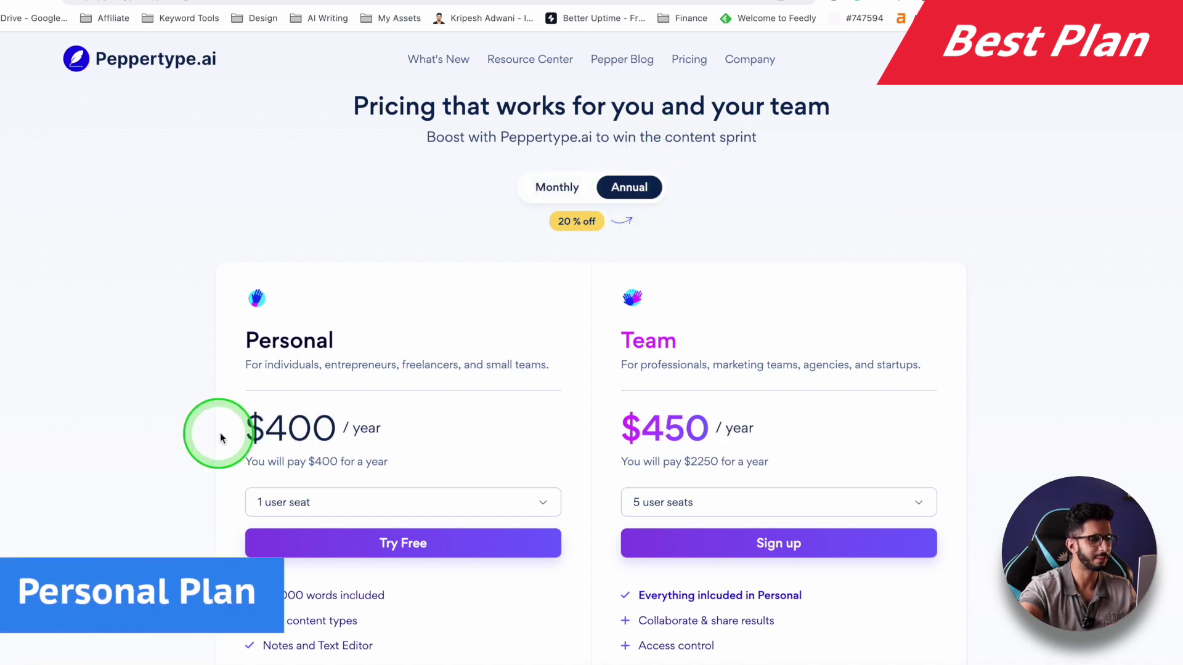
left_click(555, 187)
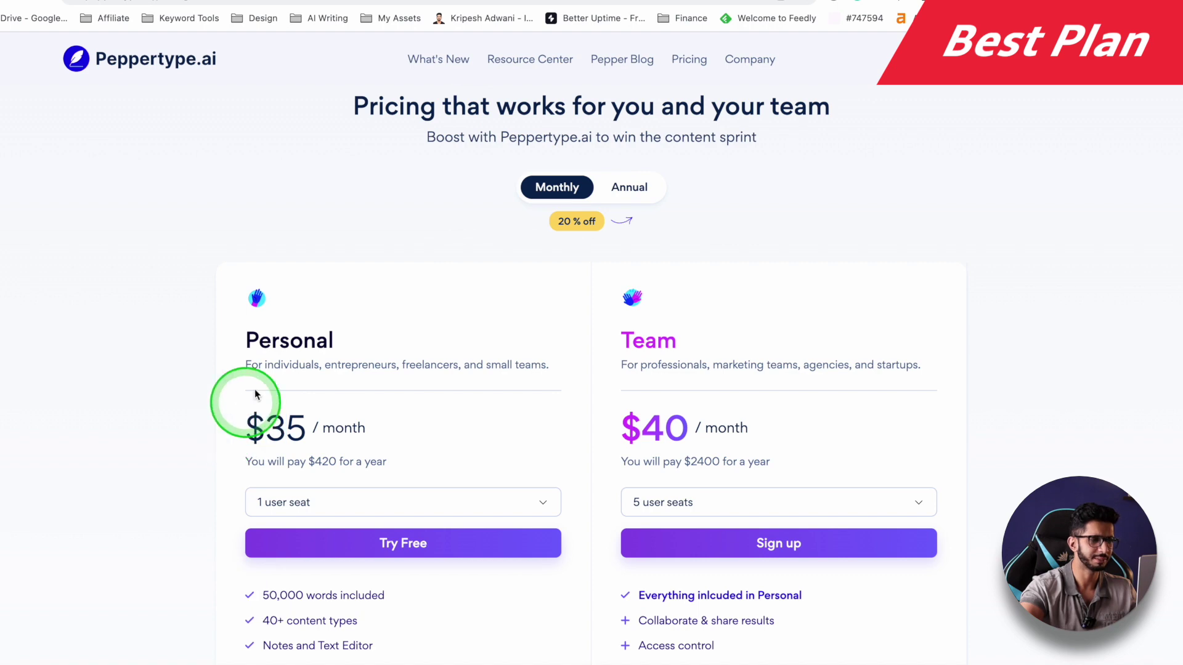
scroll(302, 332, "down", 8)
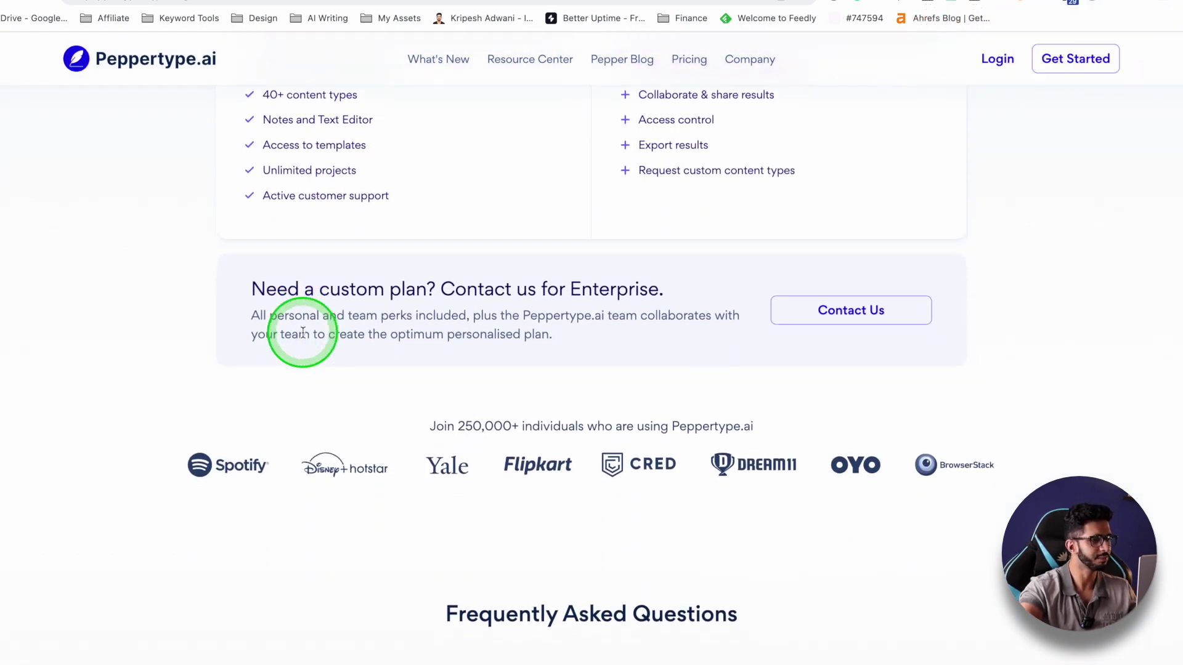